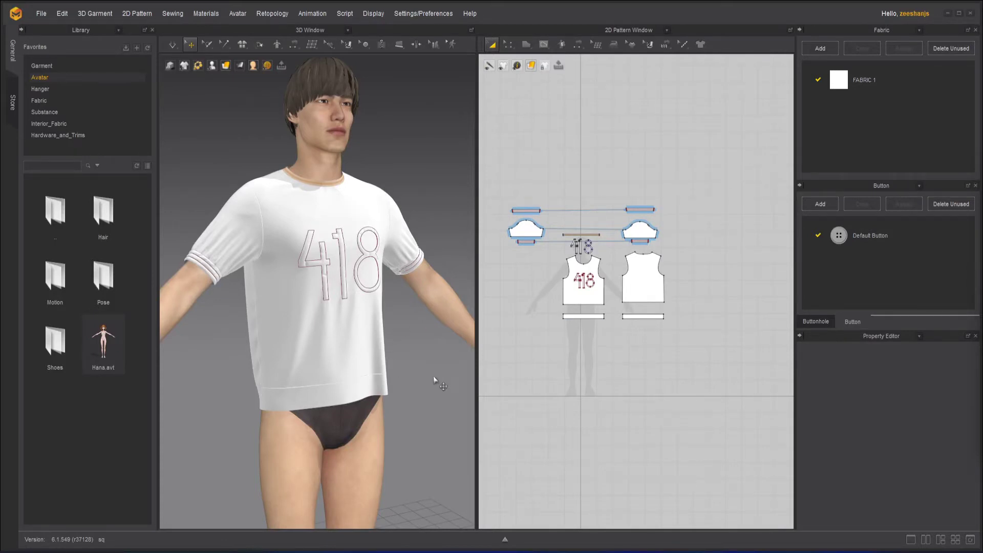
# - Layer clone the front and back hem bands over the originals and place the clones below them in the 2D pattern layout
pyautogui.moveTo(433, 377); pyautogui.dragTo(411, 368, button='right')
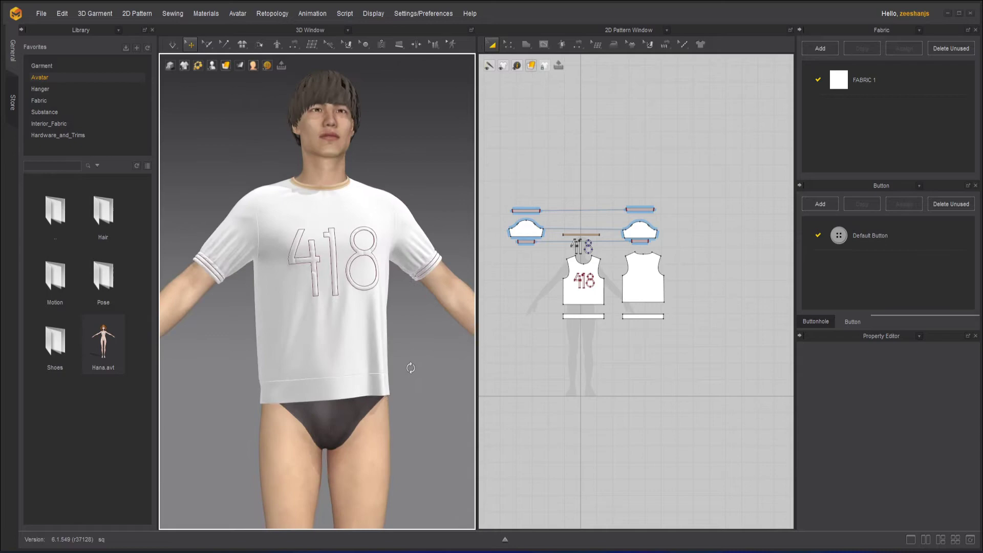
pyautogui.scroll(5, 333, 389)
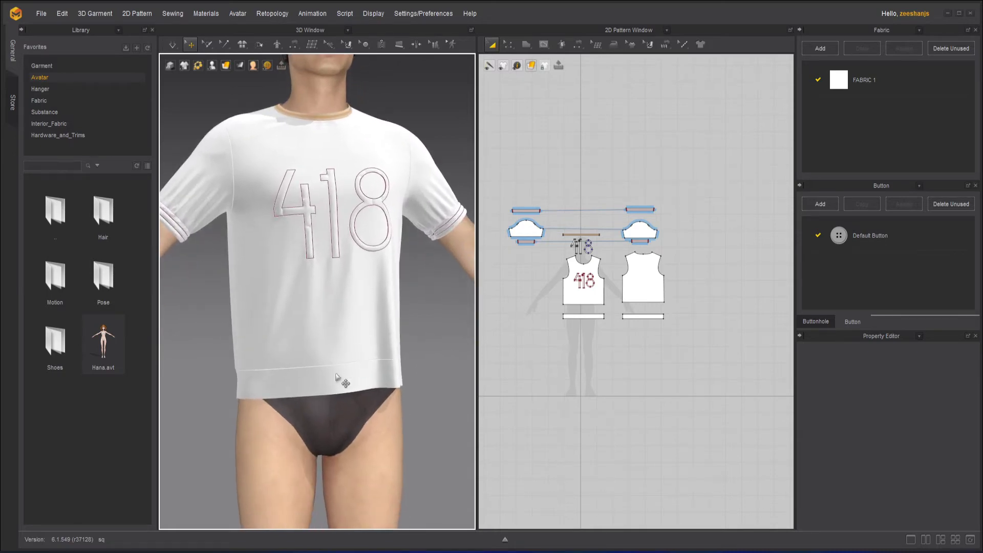
pyautogui.scroll(5, 584, 346)
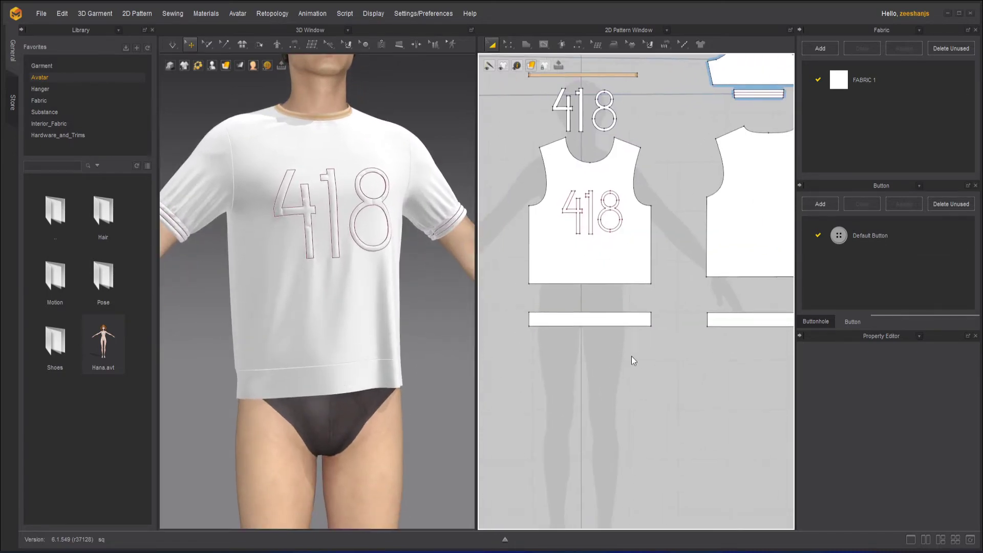
pyautogui.scroll(3, 633, 353)
pyautogui.click(634, 332)
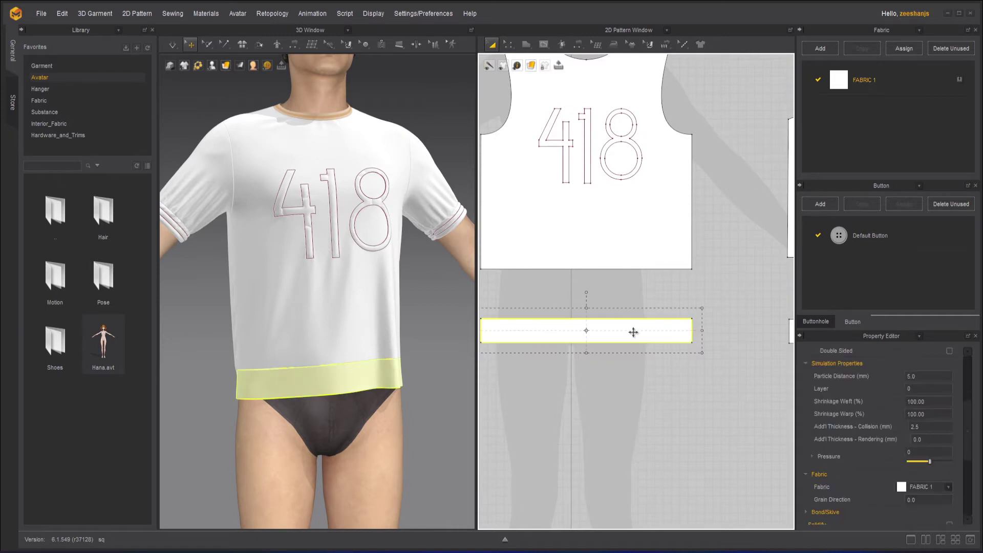
pyautogui.scroll(-3, 634, 332)
pyautogui.moveTo(659, 367); pyautogui.dragTo(612, 320, button='middle')
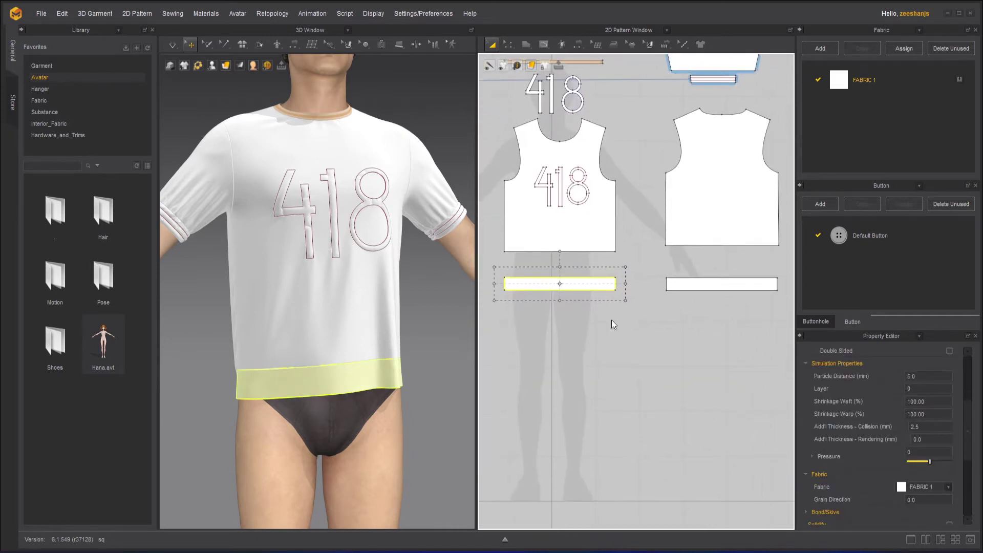
pyautogui.scroll(1, 574, 303)
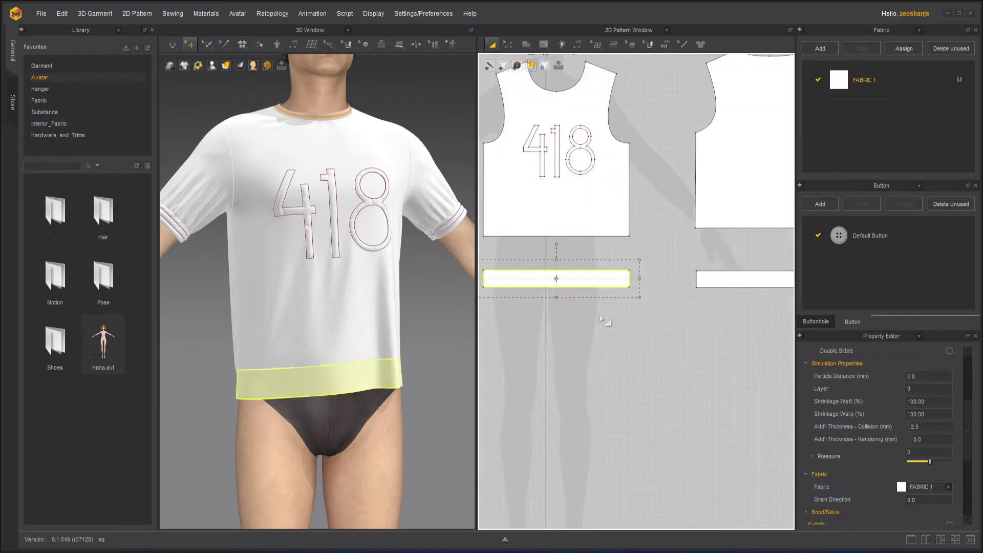
pyautogui.keyDown('shift'); pyautogui.click(713, 279); pyautogui.keyUp('shift')
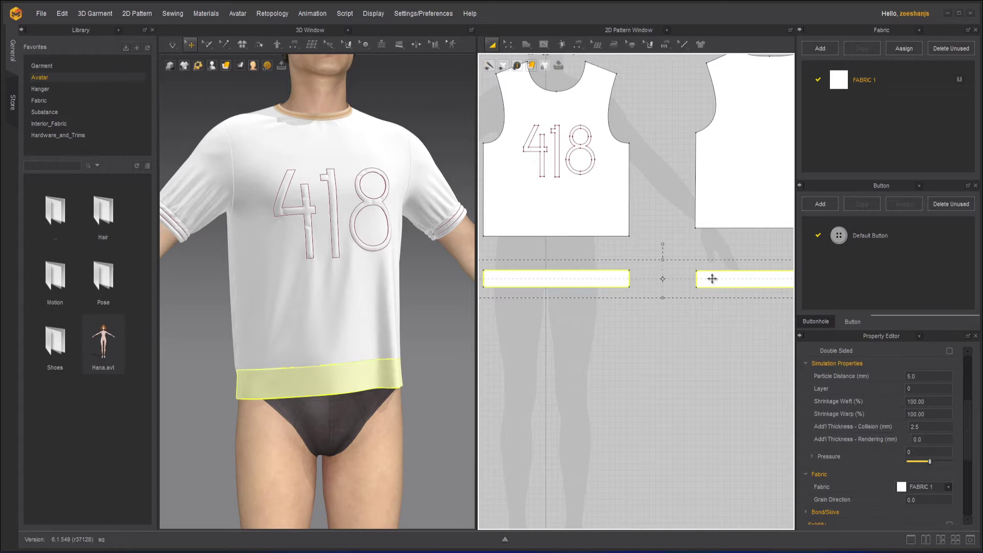
pyautogui.rightClick(712, 279)
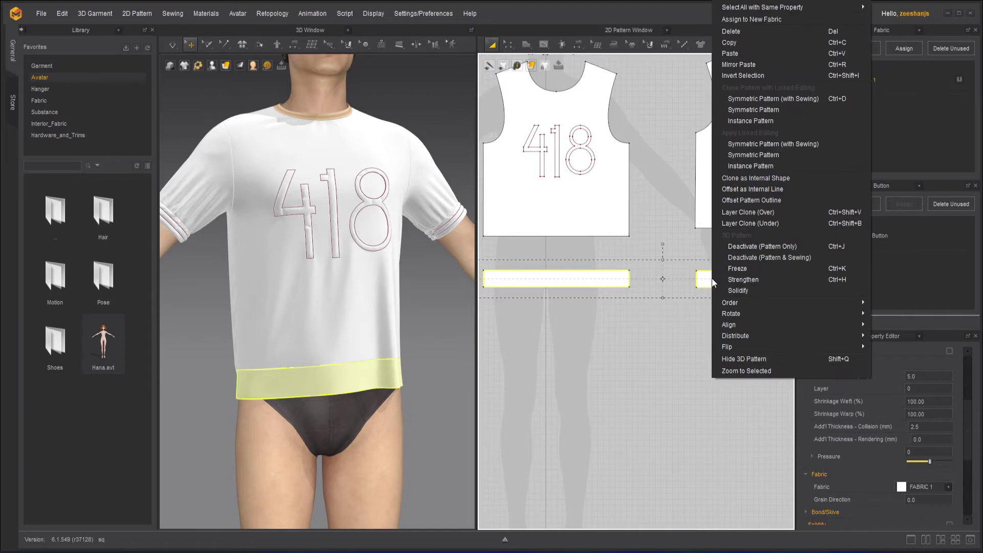
pyautogui.click(791, 213)
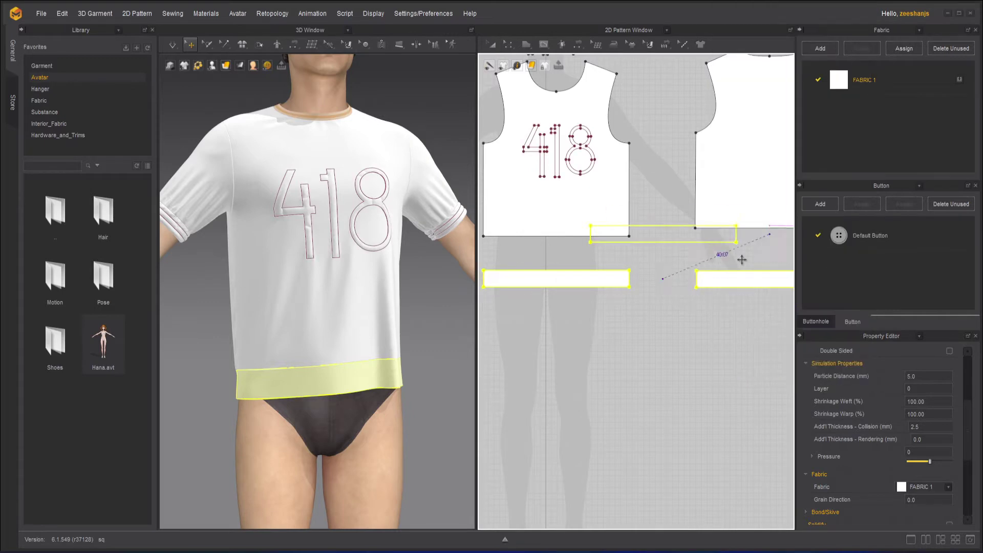
pyautogui.click(669, 412)
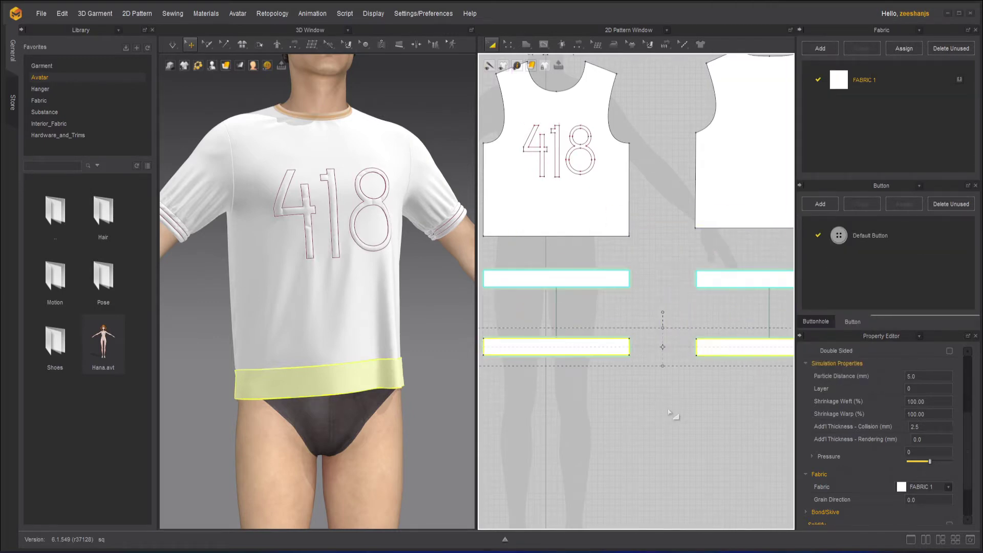
pyautogui.click(621, 402)
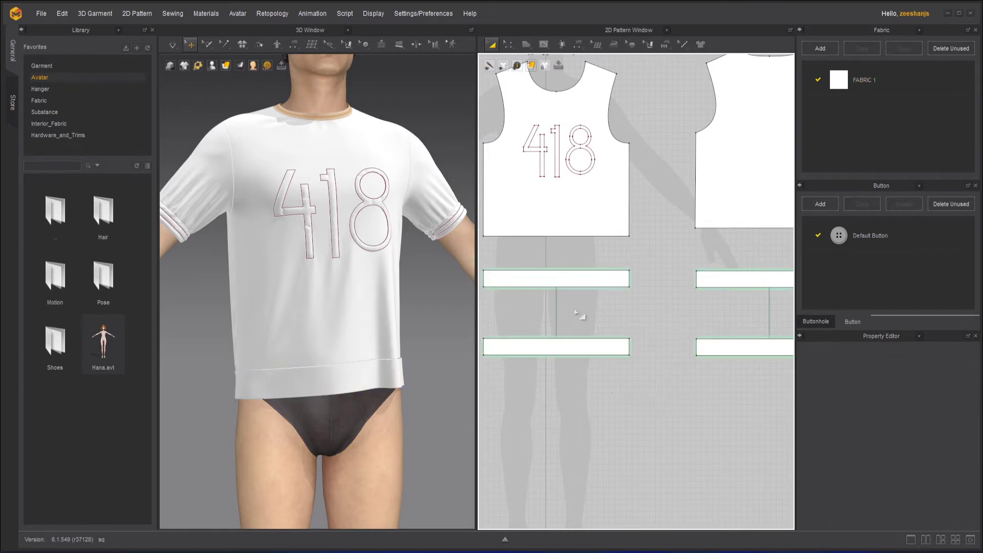
# - Remove linked editing between the front hem band and its clone, and between the back hem band and its clone
pyautogui.click(565, 277)
pyautogui.keyDown('shift'); pyautogui.click(574, 341); pyautogui.keyUp('shift')
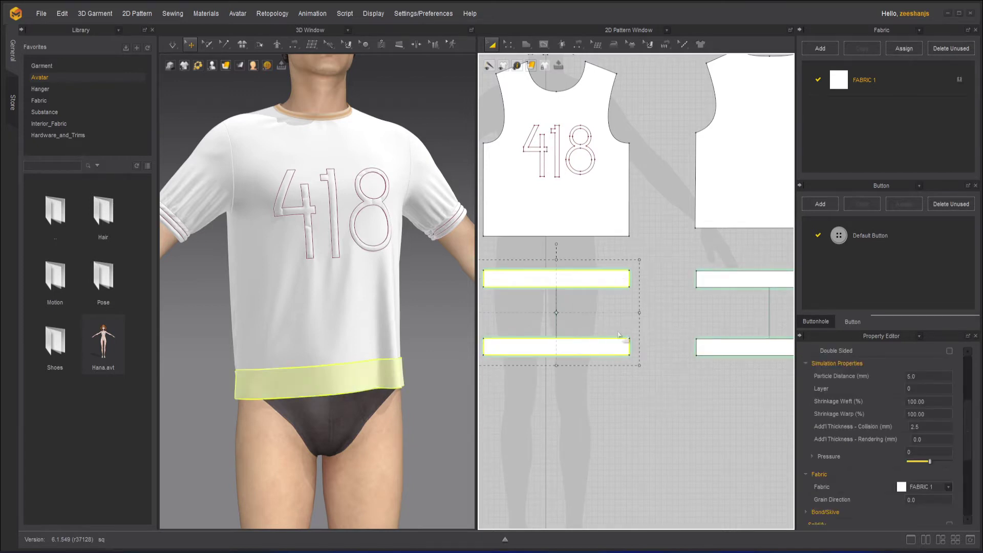
pyautogui.rightClick(584, 346)
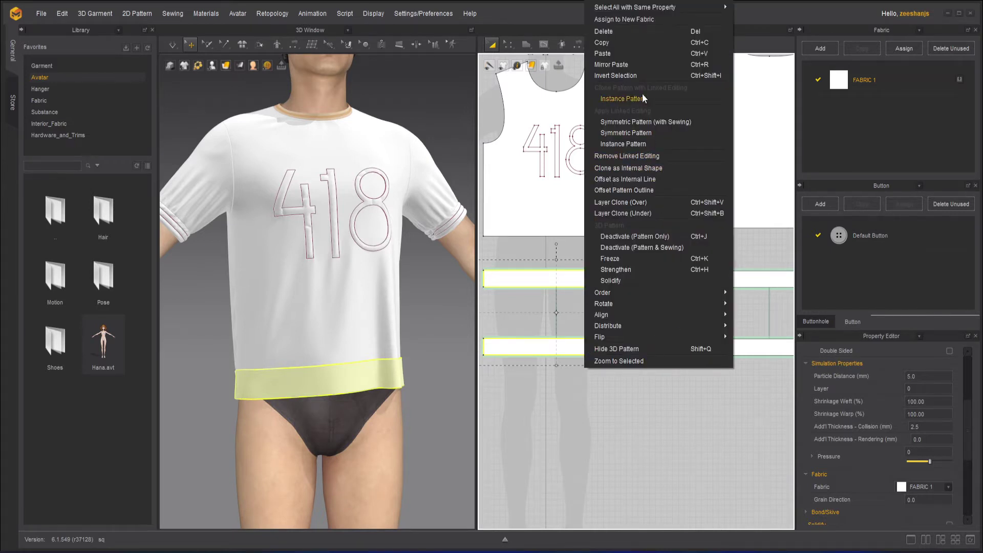
pyautogui.click(650, 154)
pyautogui.click(720, 281)
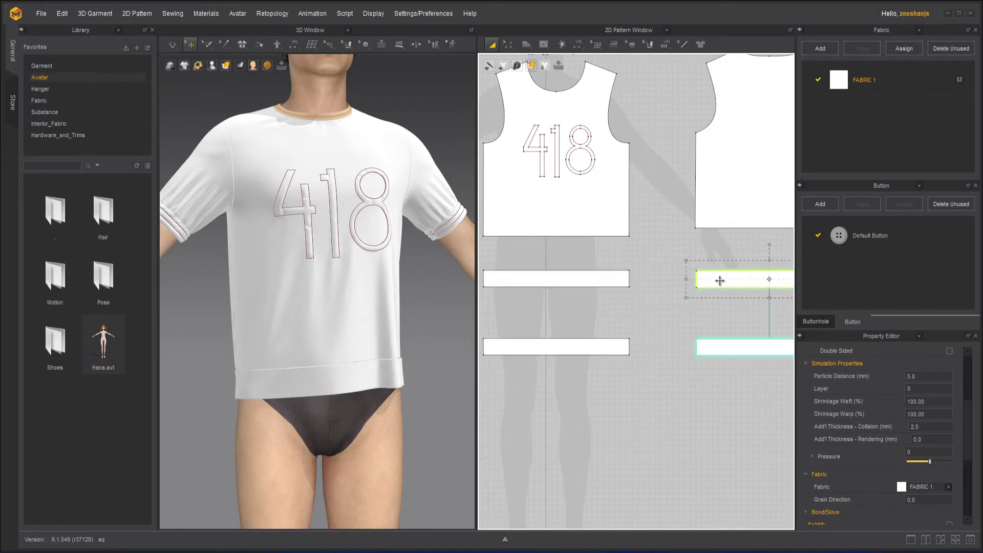
pyautogui.rightClick(734, 352)
pyautogui.click(776, 155)
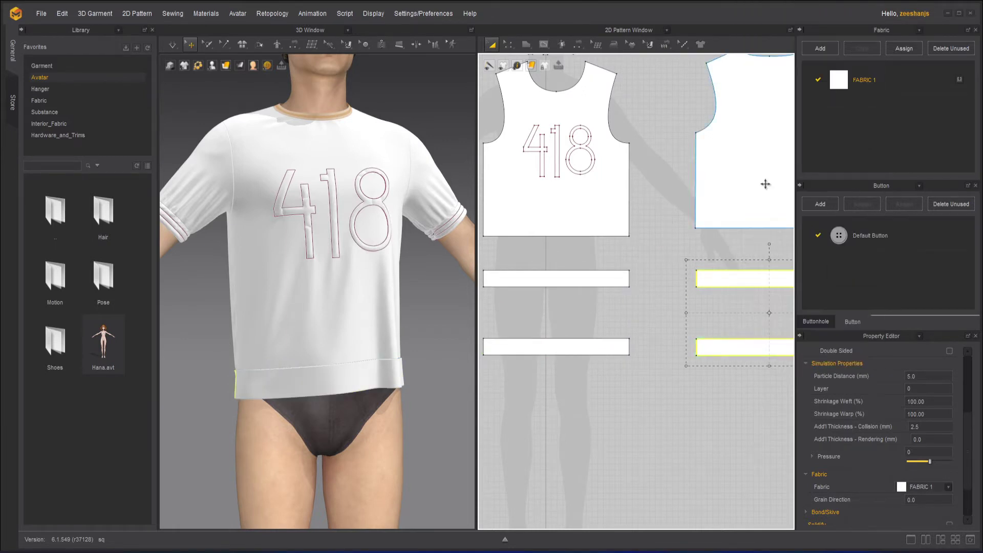
# - Apply Symmetric Pattern (with Sewing) linked editing to the original front and back hem bands
pyautogui.click(616, 277)
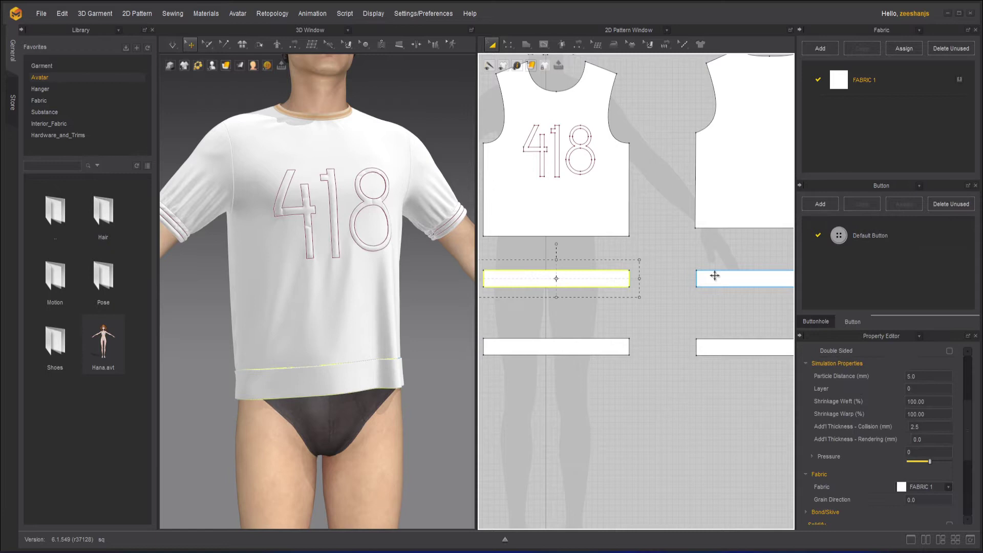
pyautogui.keyDown('shift'); pyautogui.click(715, 275); pyautogui.keyUp('shift')
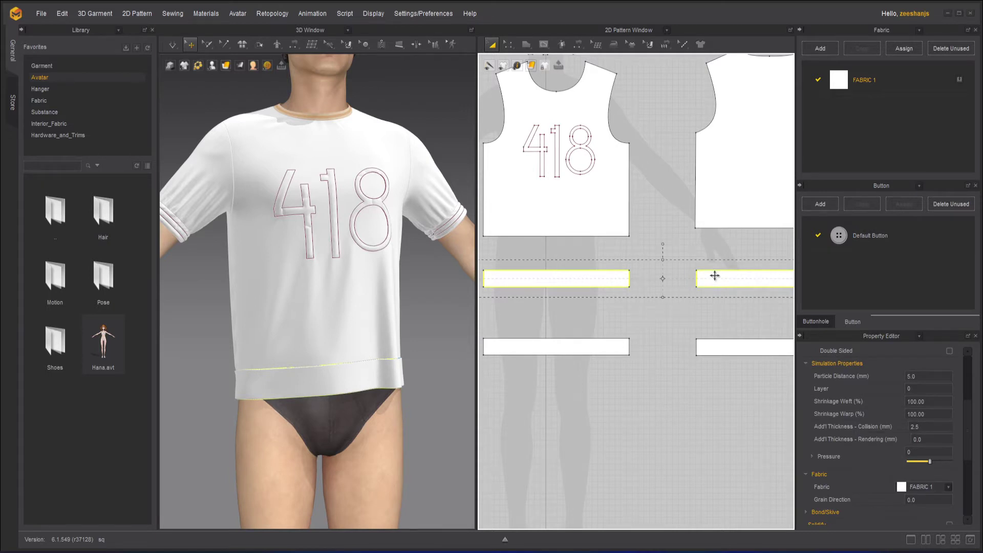
pyautogui.rightClick(724, 282)
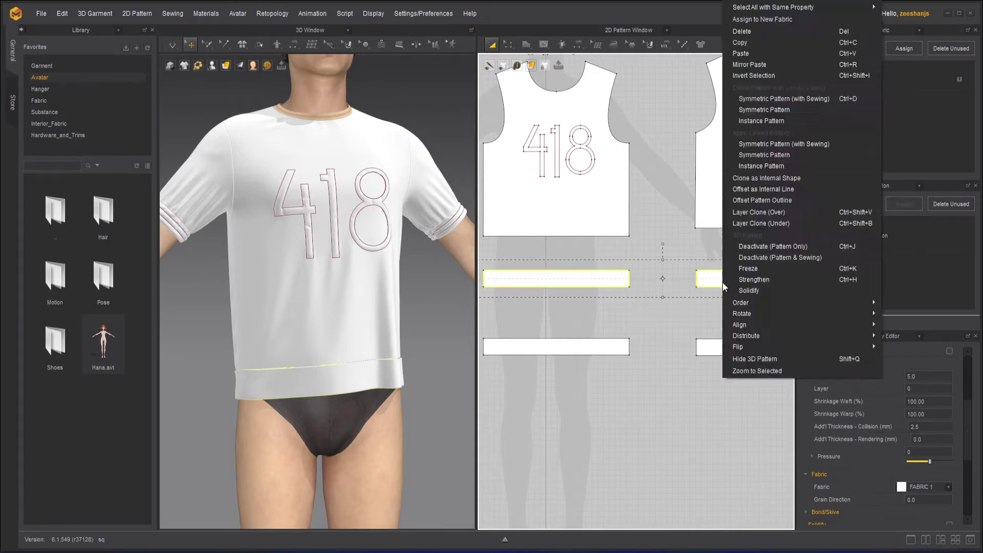
pyautogui.click(804, 144)
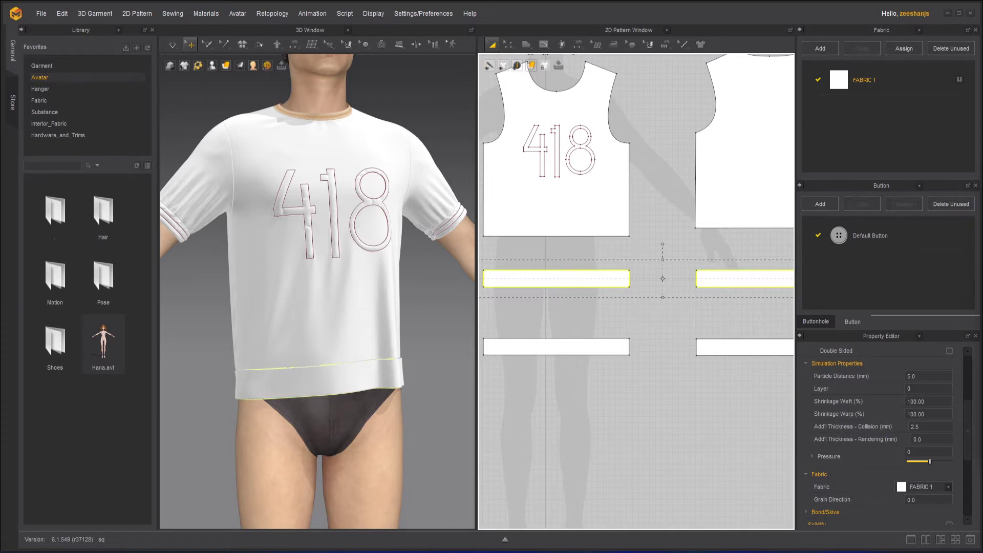
# - Apply Symmetric Pattern (with Sewing) linked editing to the cloned front and back hem bands
pyautogui.click(733, 351)
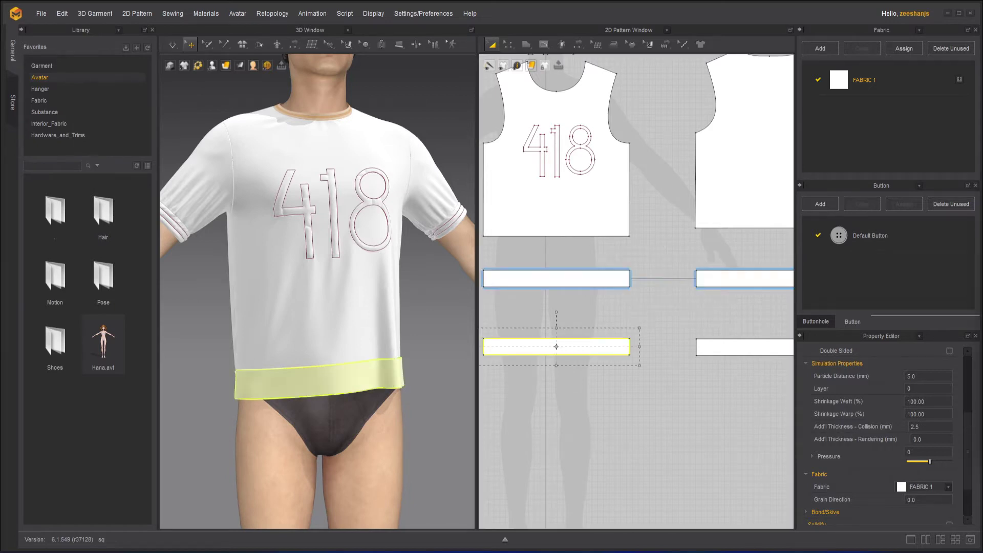
pyautogui.rightClick(735, 351)
pyautogui.click(812, 146)
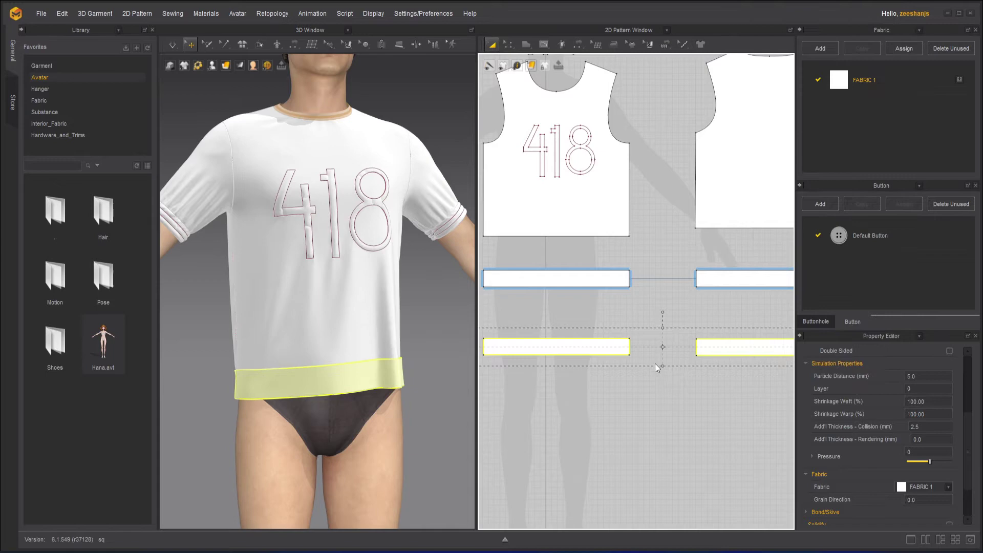
pyautogui.click(634, 324)
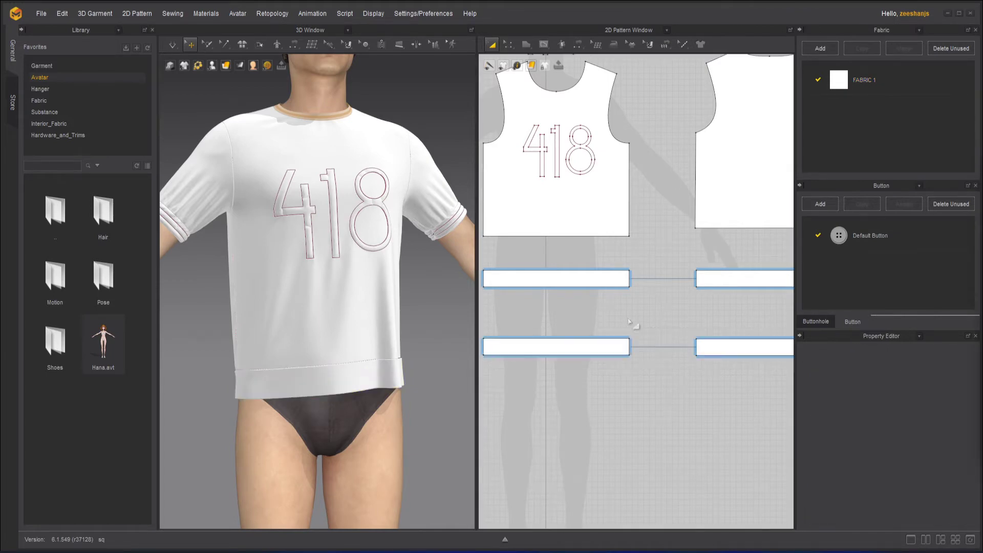
# - Hide the 3D patterns of the cloned front and back hem bands
pyautogui.scroll(-3, 563, 299)
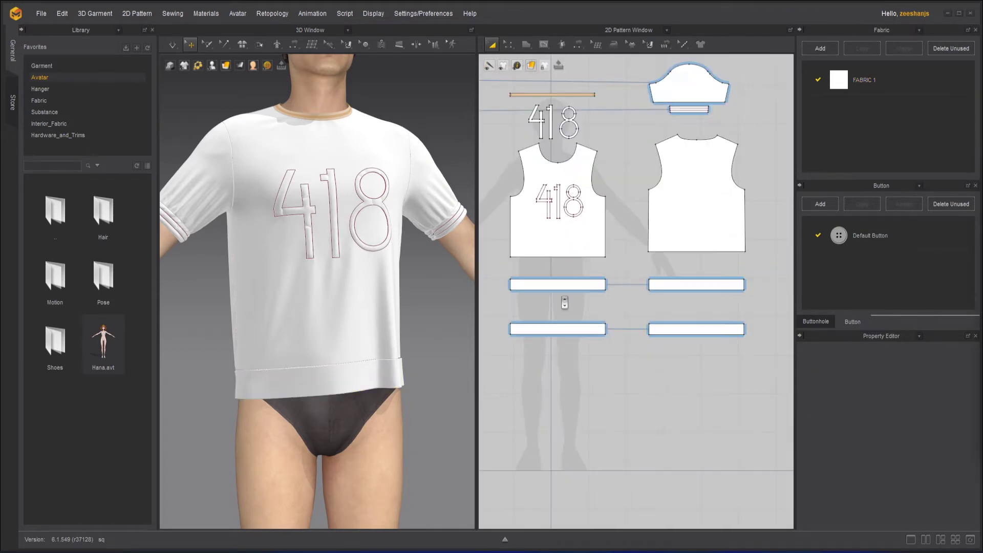
pyautogui.click(565, 329)
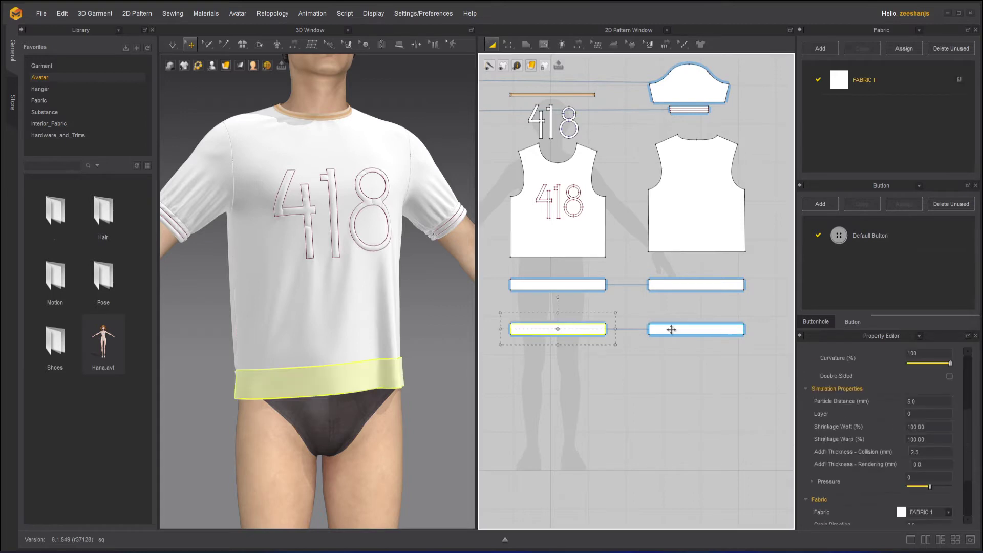
pyautogui.keyDown('shift'); pyautogui.click(671, 329); pyautogui.keyUp('shift')
pyautogui.hotkey('shift', 'q')
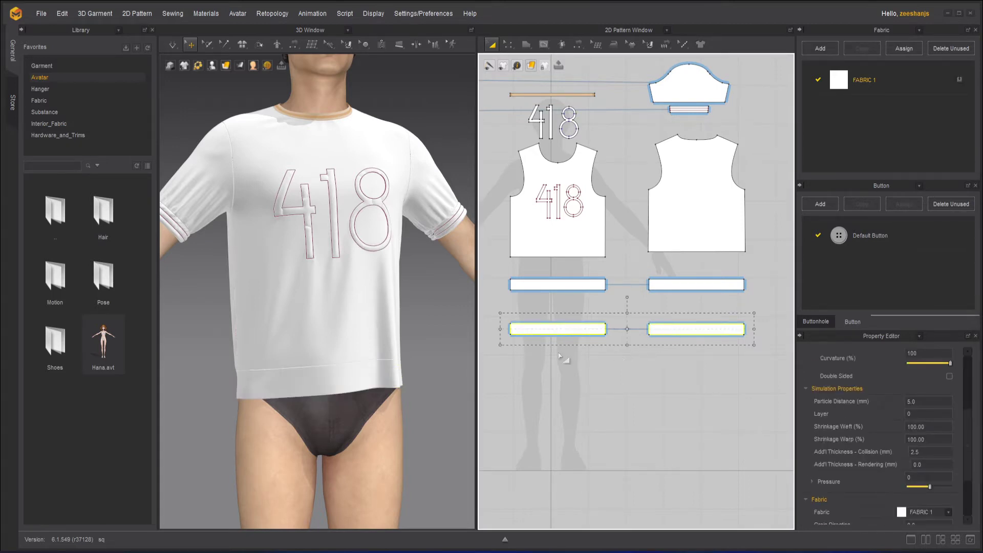
pyautogui.scroll(3, 342, 383)
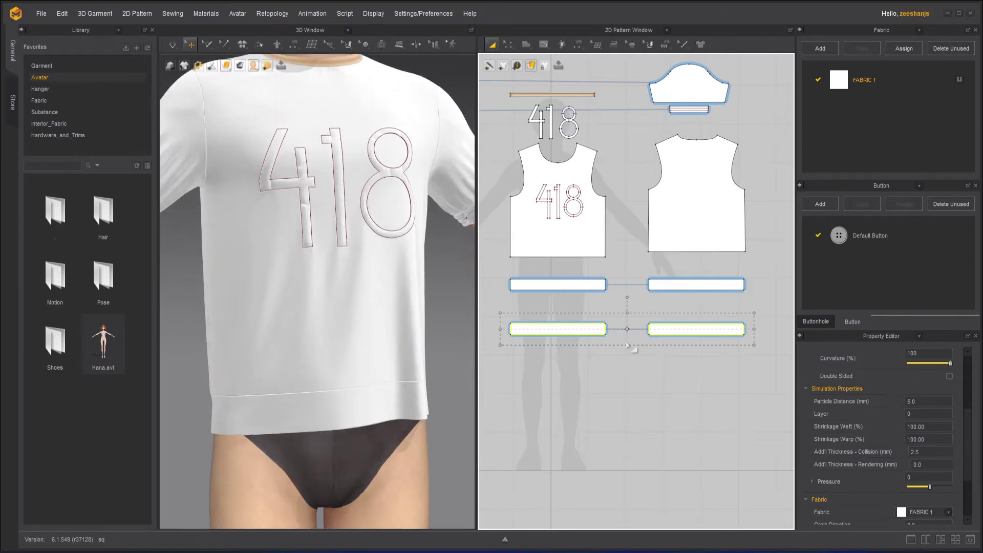
# - Add a second fabric and set its physical property preset to Trim_Fusible_Rigid
pyautogui.scroll(3, 591, 359)
pyautogui.click(584, 311)
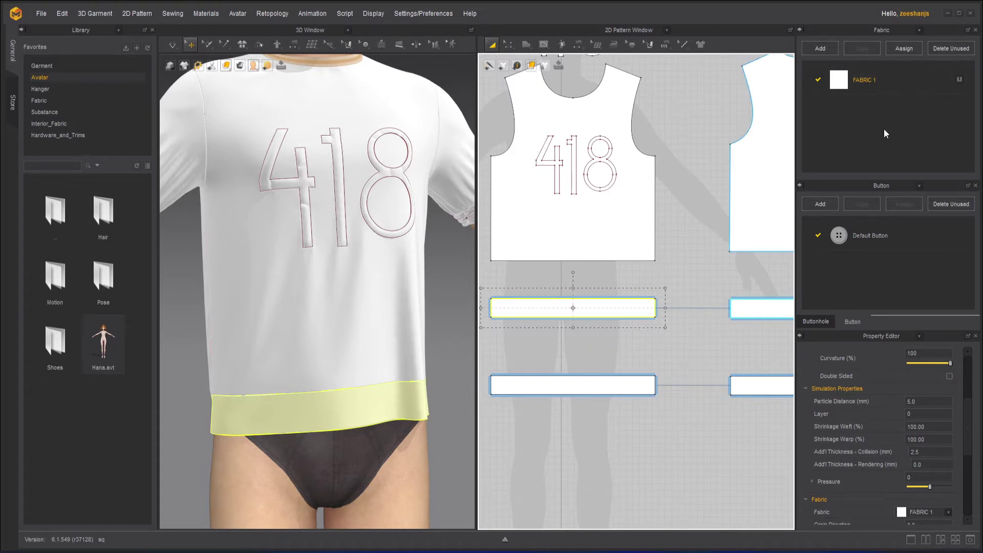
pyautogui.click(830, 51)
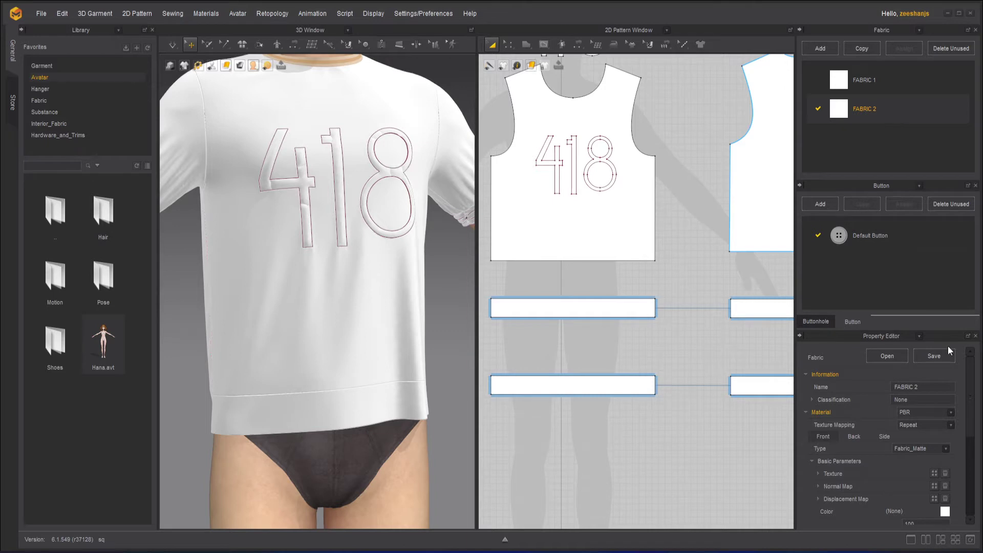
pyautogui.moveTo(969, 386); pyautogui.dragTo(980, 471)
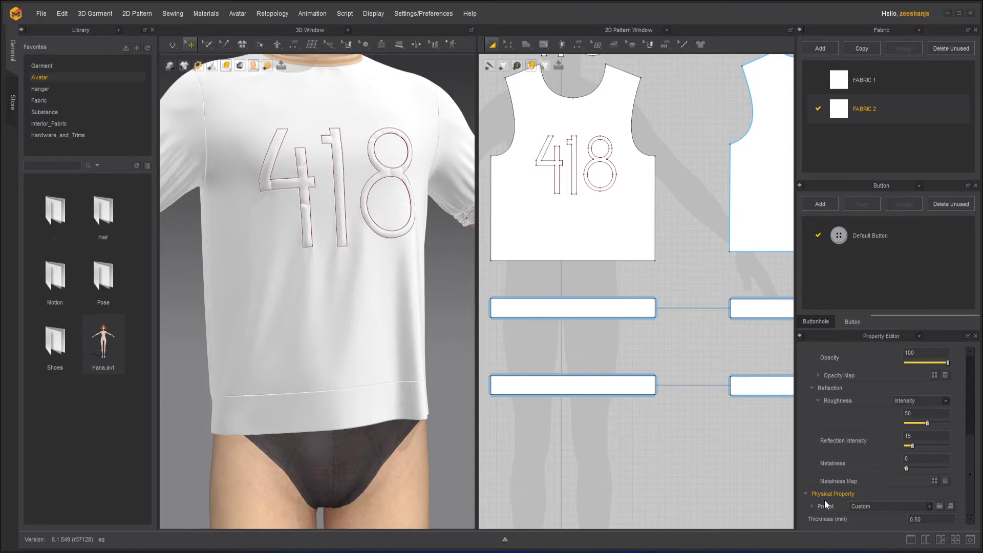
pyautogui.click(928, 506)
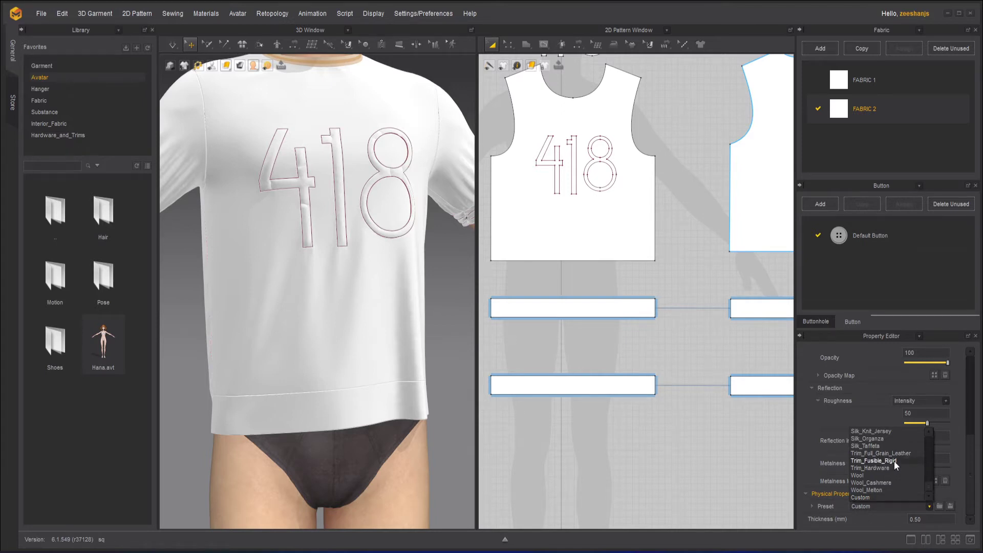
pyautogui.scroll(1, 895, 464)
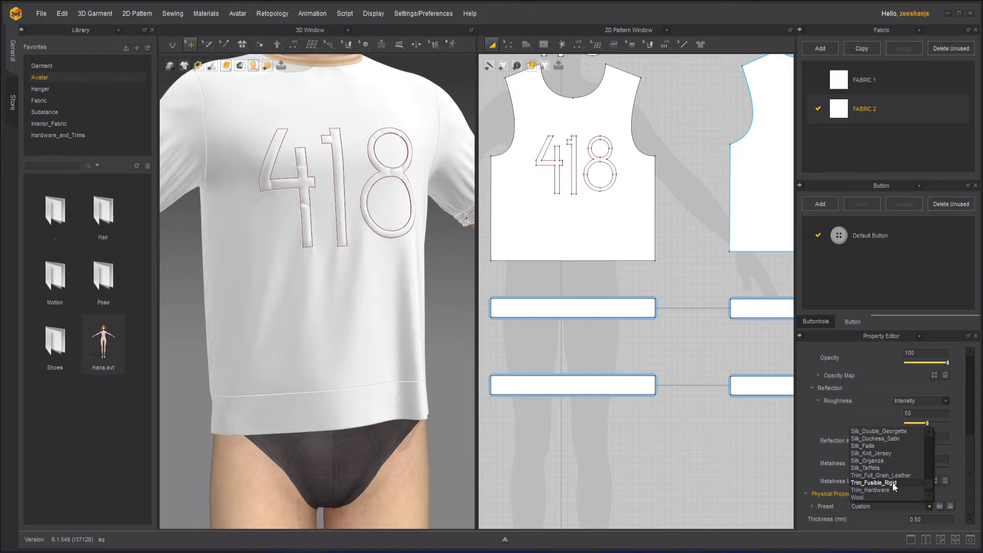
pyautogui.click(893, 482)
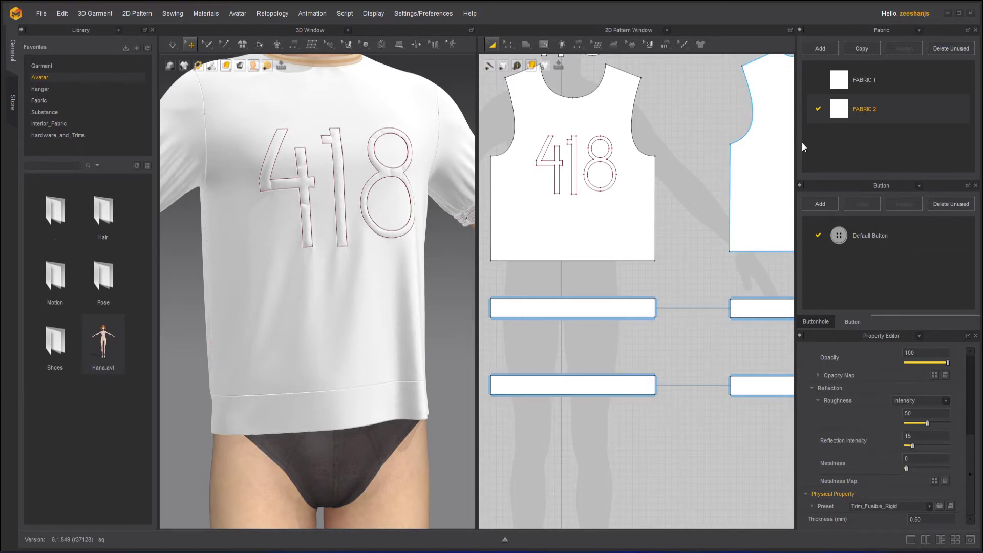
# - Assign FABRIC 2 to the original front and back hem bands
pyautogui.click(616, 309)
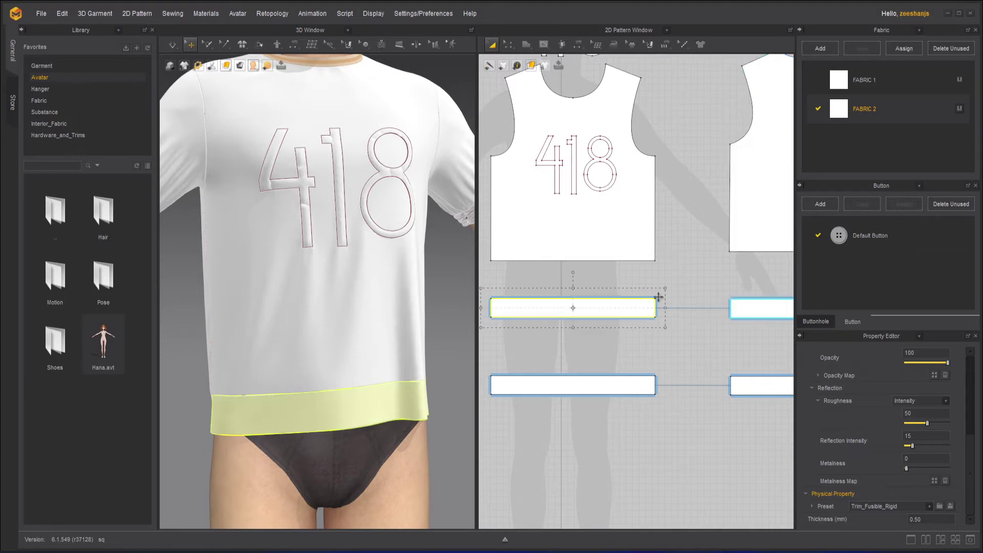
pyautogui.click(751, 320)
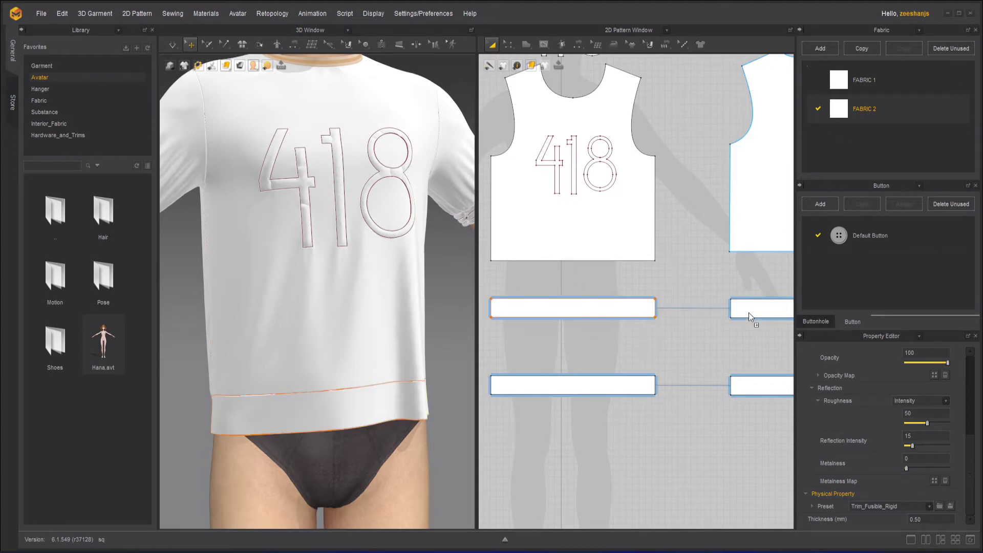
pyautogui.click(173, 44)
# - Narrow the original front hem band evenly from both ends, together with its linked back band
pyautogui.click(570, 307)
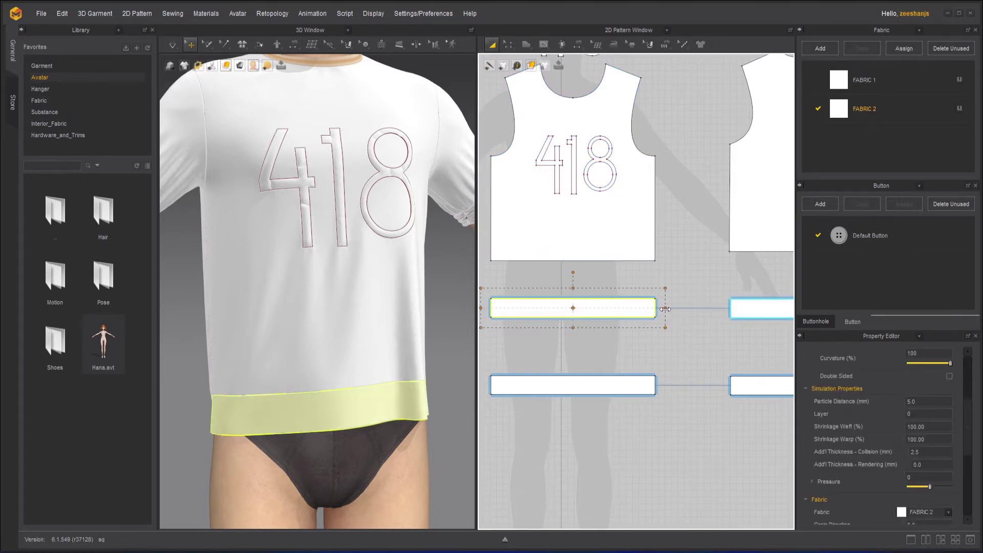
pyautogui.keyDown('ctrl'); pyautogui.moveTo(665, 310); pyautogui.dragTo(617, 314); pyautogui.keyUp('ctrl')
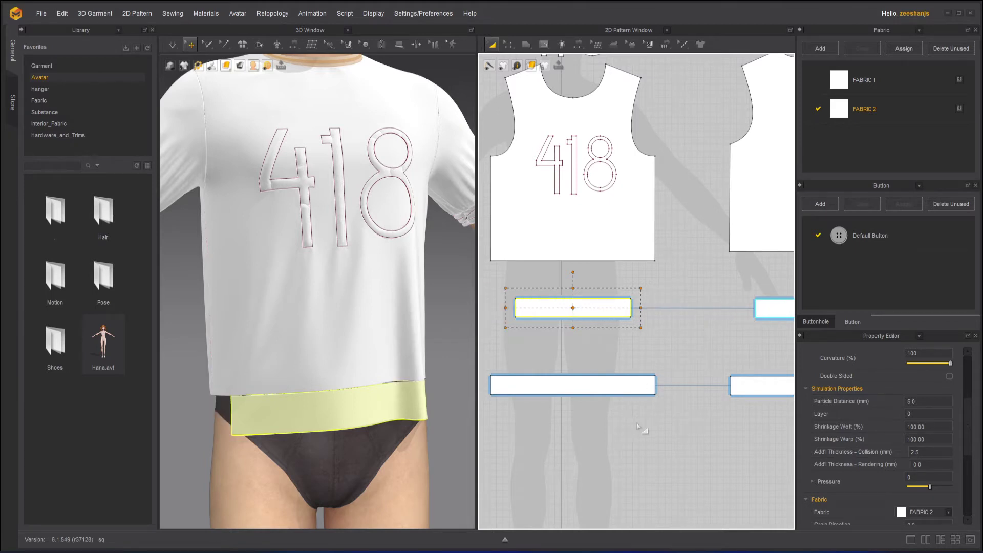
# - Run the simulation and pull the lower shirt front and its side to settle the fabric above the narrowed hem band
pyautogui.click(172, 45)
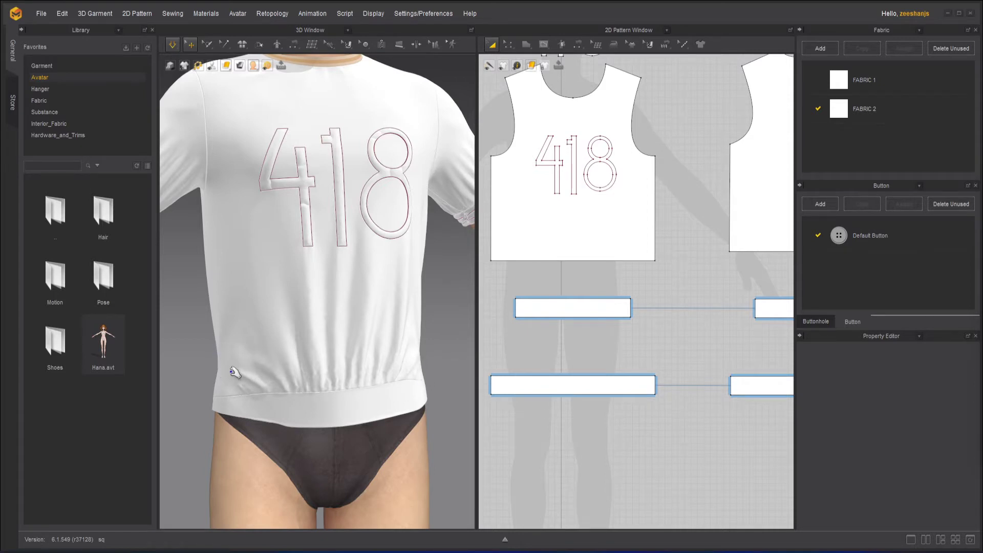
pyautogui.moveTo(232, 346); pyautogui.dragTo(236, 319)
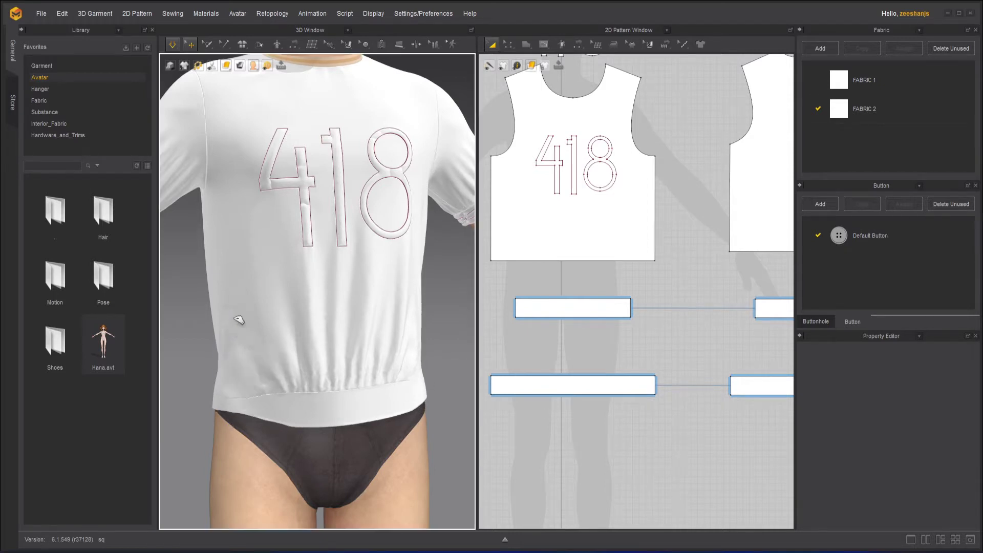
pyautogui.moveTo(230, 360)
pyautogui.mouseDown()
pyautogui.moveTo(240, 357)
pyautogui.moveTo(229, 368)
pyautogui.mouseUp()
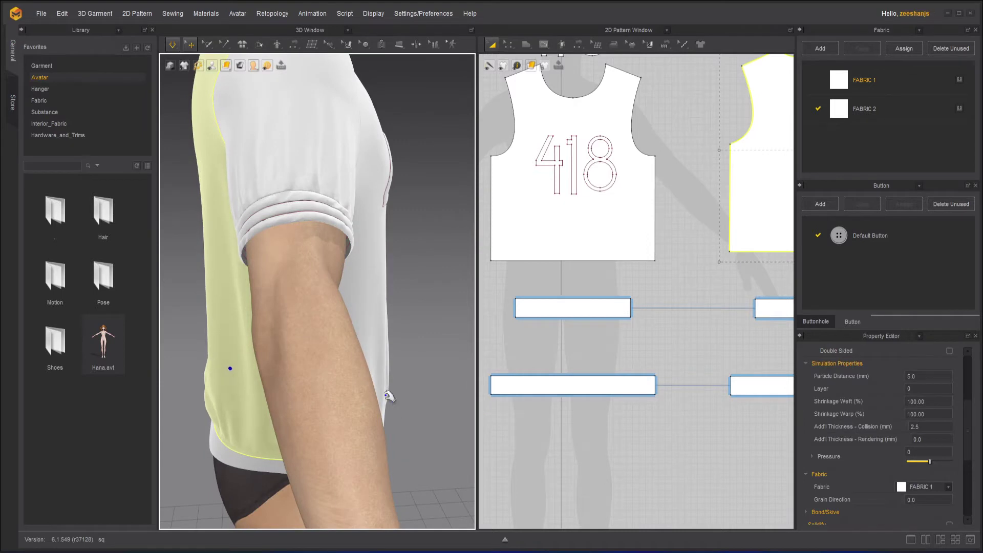
pyautogui.moveTo(328, 384); pyautogui.dragTo(259, 405, button='right')
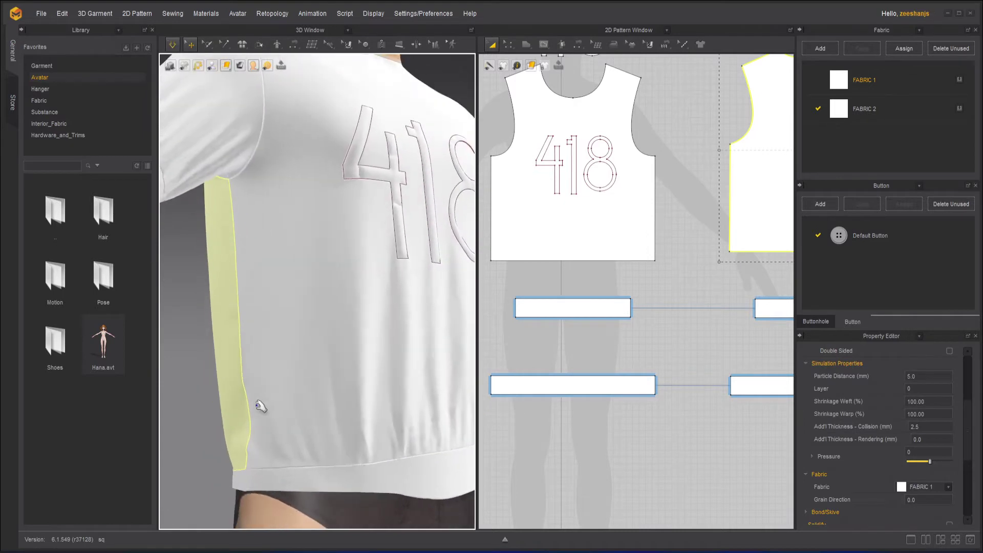
pyautogui.moveTo(259, 405); pyautogui.dragTo(249, 212)
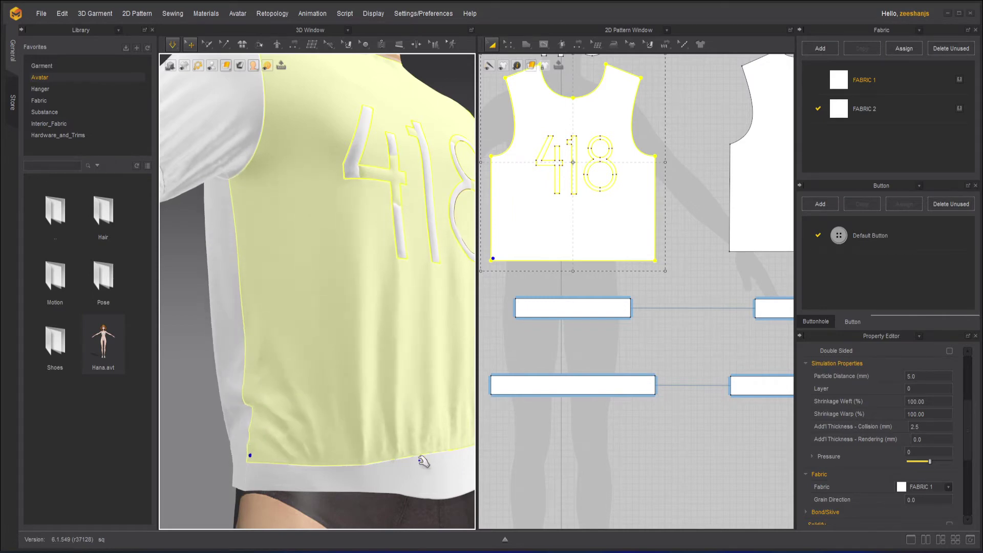
# - Pull the original front hem band while simulating to settle it around the waist
pyautogui.click(449, 472)
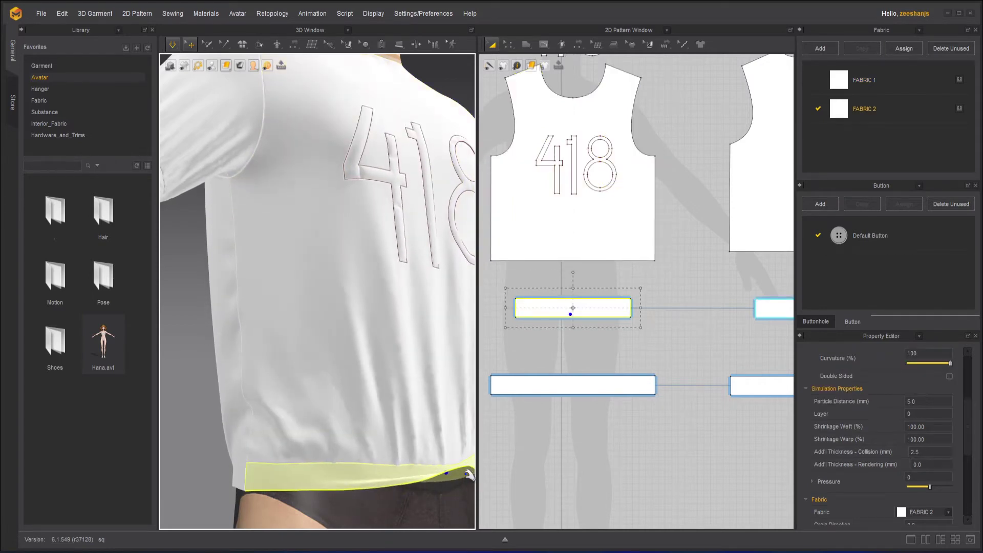
pyautogui.moveTo(467, 474); pyautogui.dragTo(463, 472)
pyautogui.scroll(-4, 345, 417)
pyautogui.moveTo(345, 417); pyautogui.dragTo(362, 443, button='right')
pyautogui.moveTo(393, 410); pyautogui.dragTo(462, 391)
pyautogui.press('space')
pyautogui.moveTo(436, 404); pyautogui.dragTo(228, 391, button='right')
pyautogui.moveTo(335, 403); pyautogui.dragTo(254, 401, button='right')
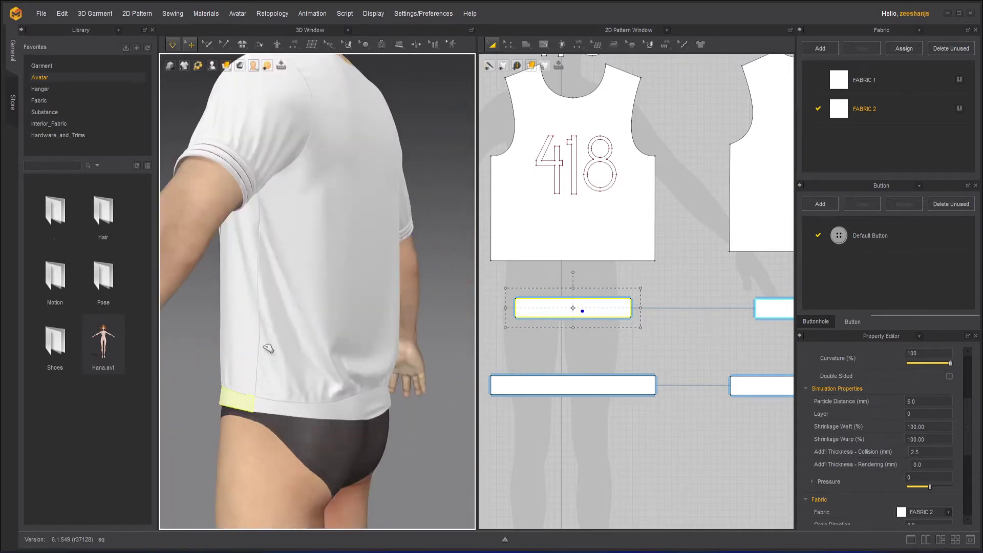
# - Pull the original back hem band down to straighten it around the hips and pause the simulation
pyautogui.click(385, 382)
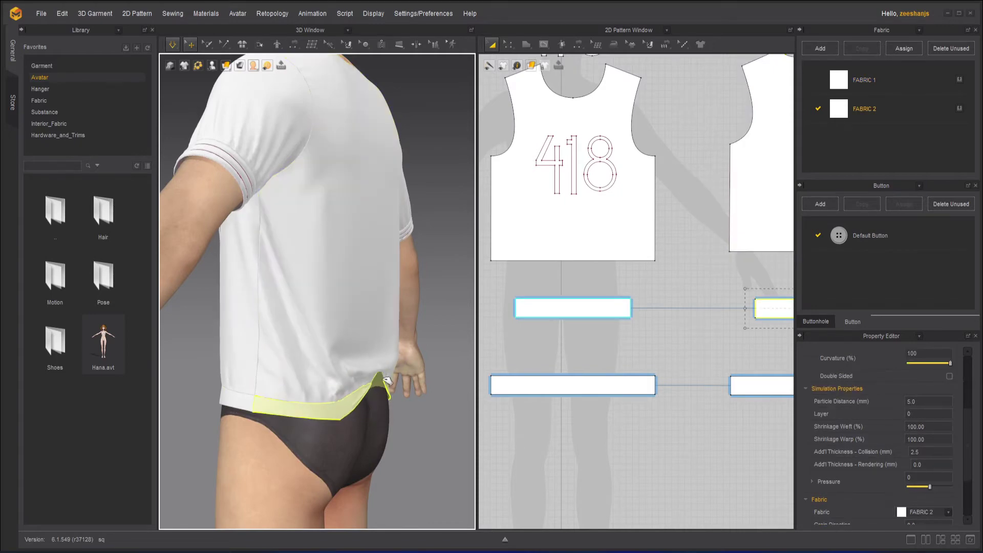
pyautogui.moveTo(387, 380); pyautogui.dragTo(390, 402)
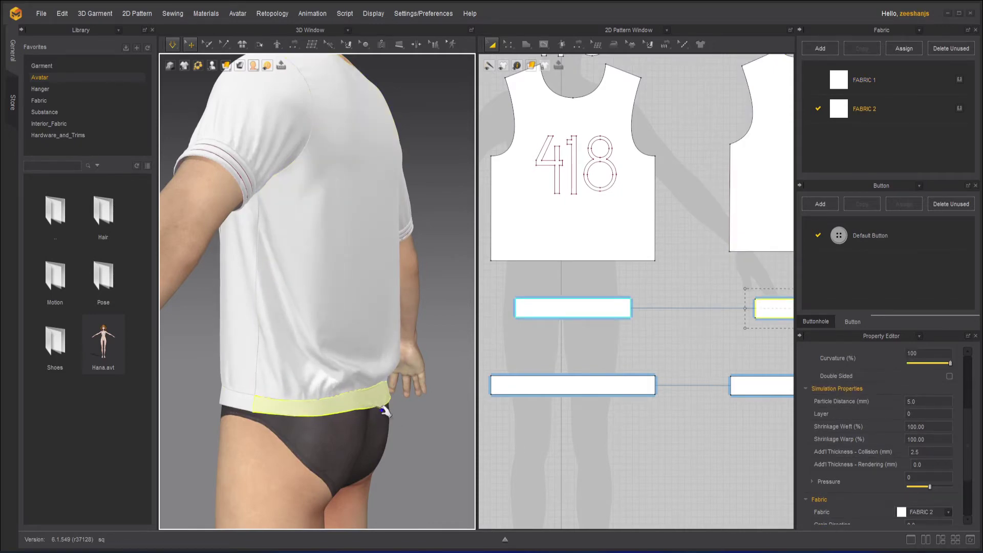
pyautogui.moveTo(290, 438); pyautogui.dragTo(454, 420, button='right')
pyautogui.press('space')
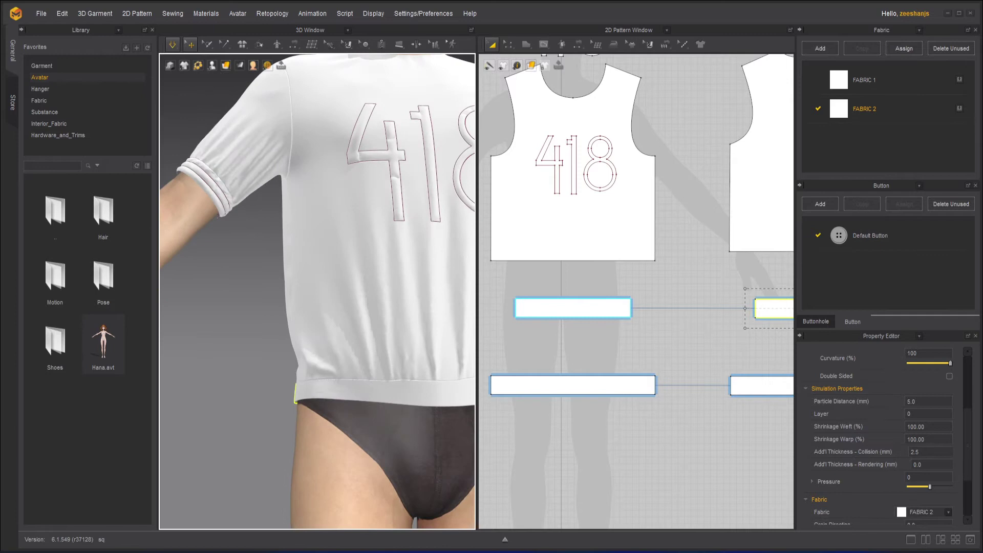
# - Resume the simulation and pull the lower back panel to settle its folds above the hem
pyautogui.moveTo(381, 310); pyautogui.dragTo(464, 353, button='right')
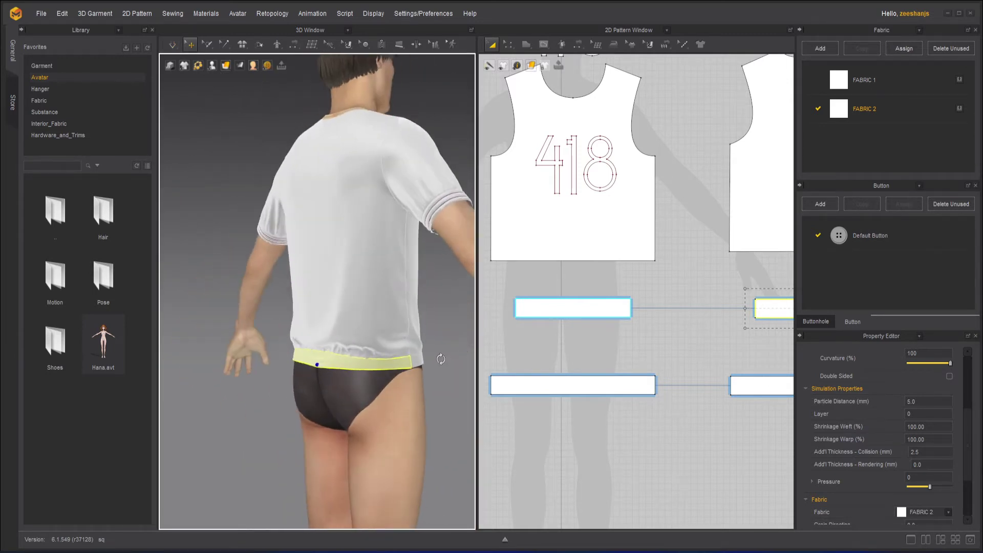
pyautogui.click(404, 258)
pyautogui.moveTo(400, 257); pyautogui.dragTo(354, 327)
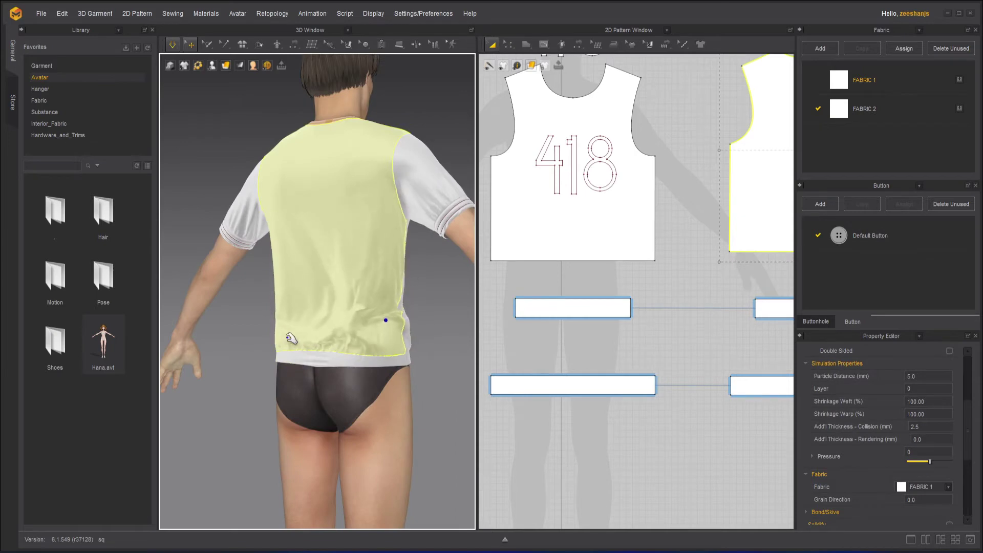
pyautogui.moveTo(417, 350); pyautogui.dragTo(251, 351, button='right')
pyautogui.moveTo(398, 320); pyautogui.dragTo(401, 319)
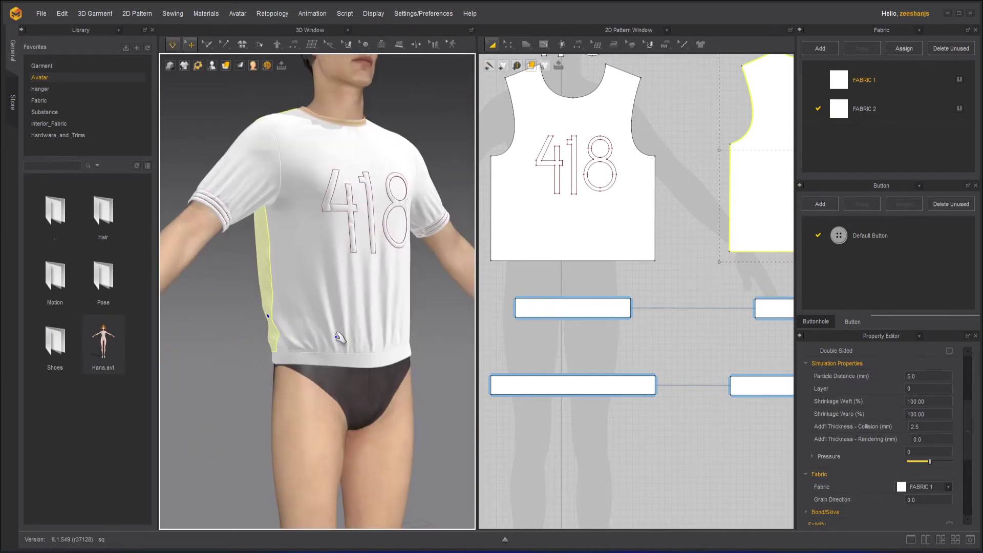
# - Pull the shirt front and front hem band while simulating to even out the gathers, then clear the selection
pyautogui.moveTo(336, 337); pyautogui.dragTo(308, 341, button='right')
pyautogui.moveTo(372, 362); pyautogui.dragTo(376, 327)
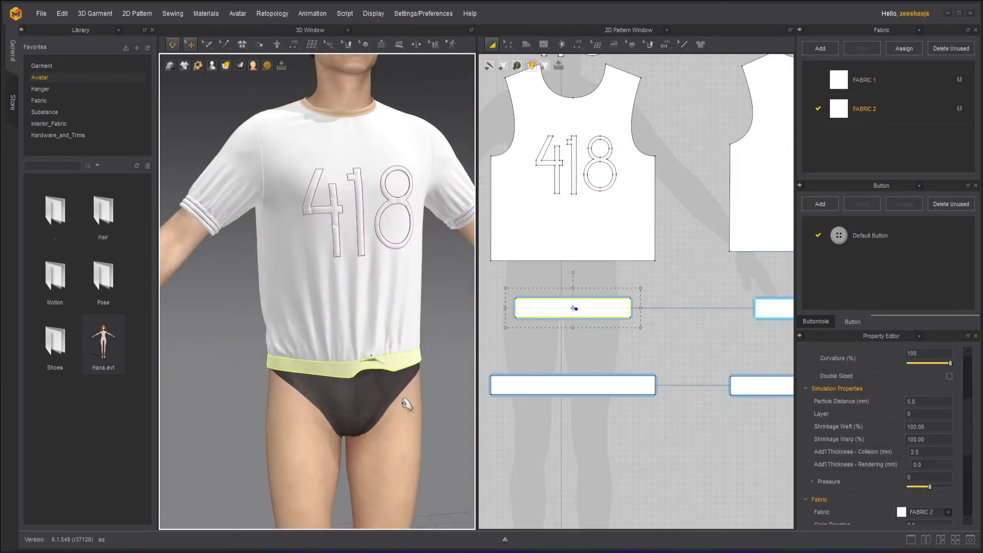
pyautogui.click(380, 294)
pyautogui.click(505, 364)
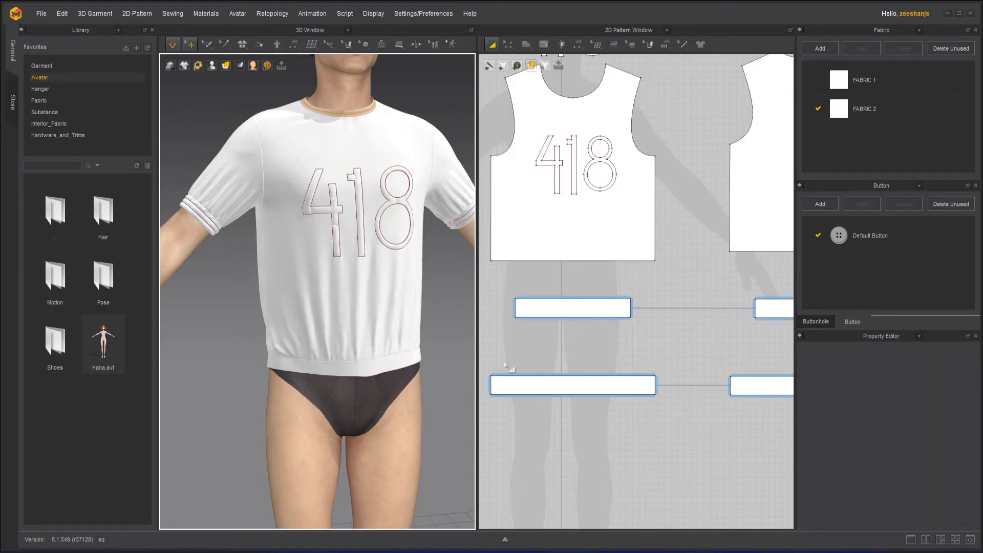
# - Stop the simulation and show the 3D patterns of the cloned front and back hem bands
pyautogui.scroll(-3, 560, 340)
pyautogui.click(565, 369)
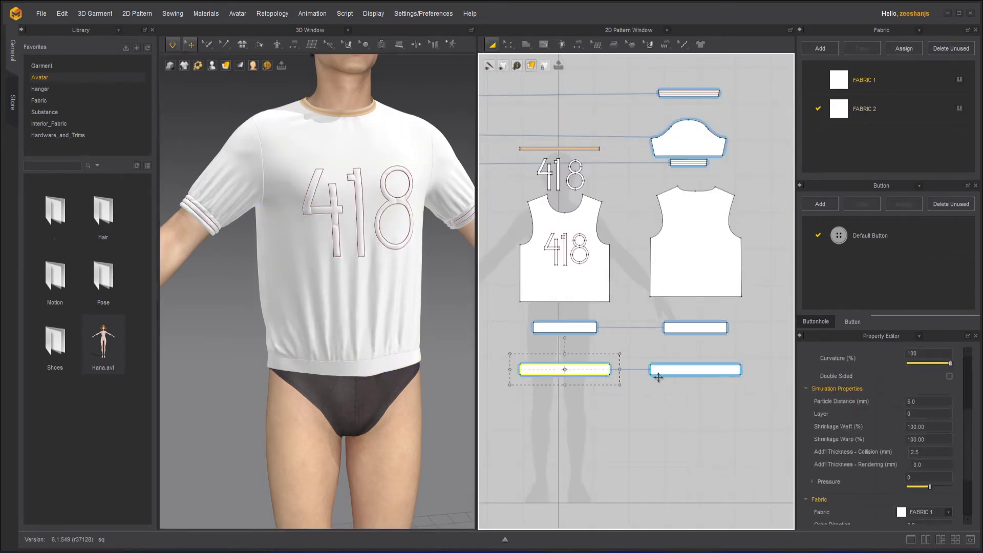
pyautogui.keyDown('shift'); pyautogui.click(671, 369); pyautogui.keyUp('shift')
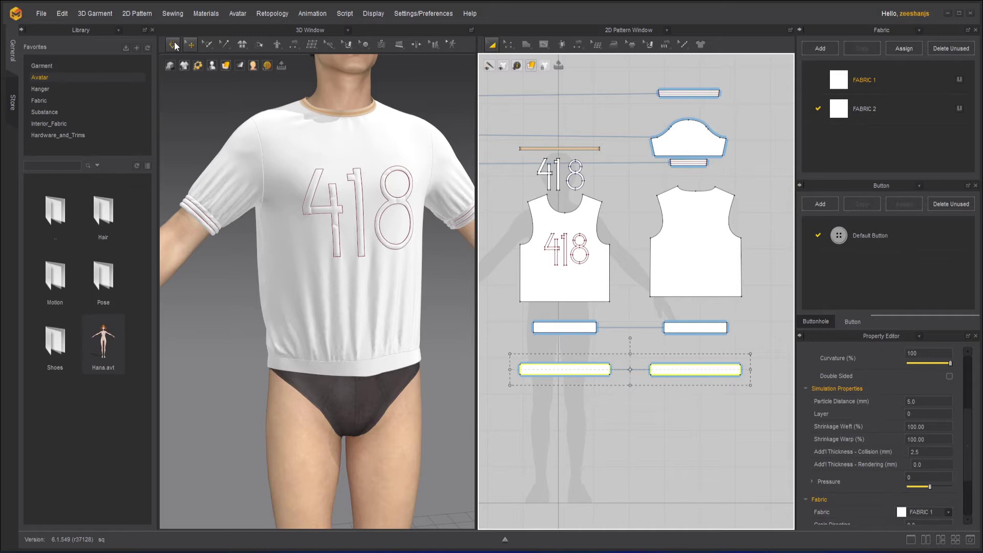
pyautogui.click(172, 45)
pyautogui.click(189, 66)
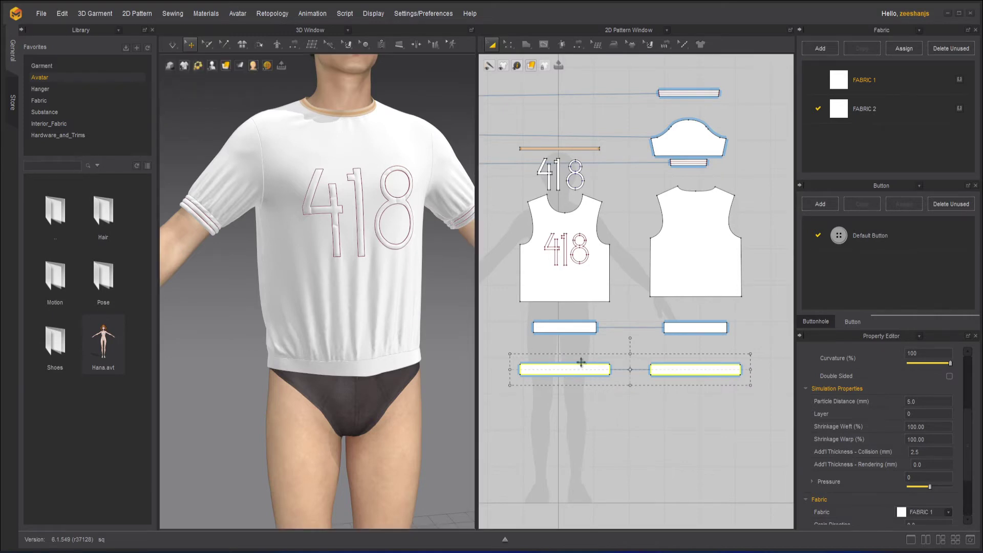
pyautogui.hotkey('shift', 'q')
# - Simulate the garment with the cloned hem bands and pull the cloned front band into place over the original
pyautogui.scroll(5, 430, 325)
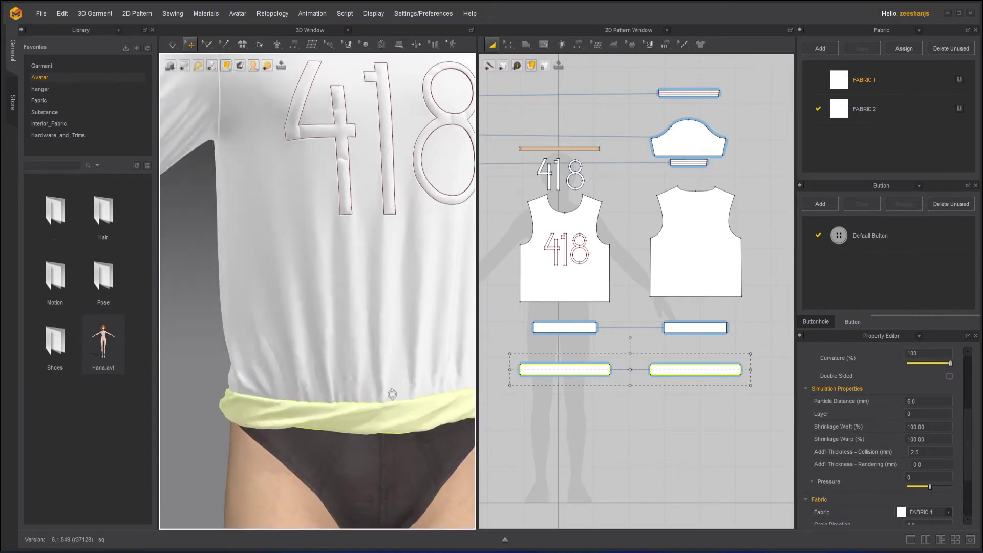
pyautogui.moveTo(366, 349); pyautogui.dragTo(397, 362, button='middle')
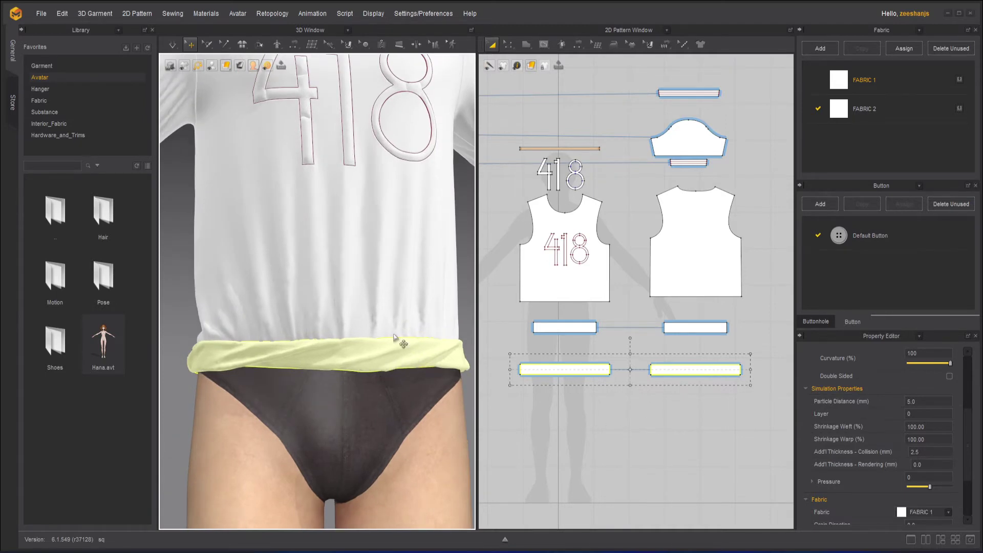
pyautogui.click(175, 52)
pyautogui.click(189, 219)
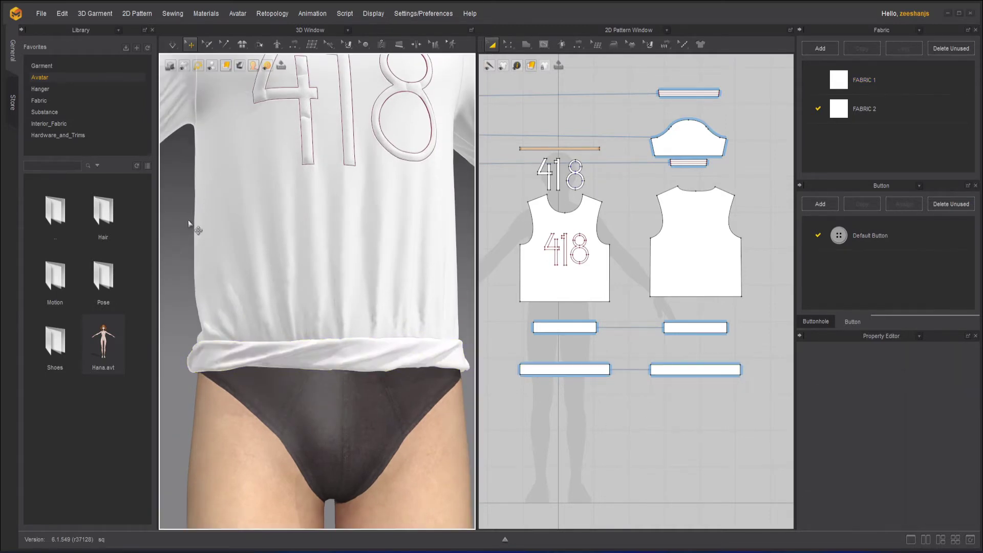
pyautogui.click(168, 44)
pyautogui.click(402, 317)
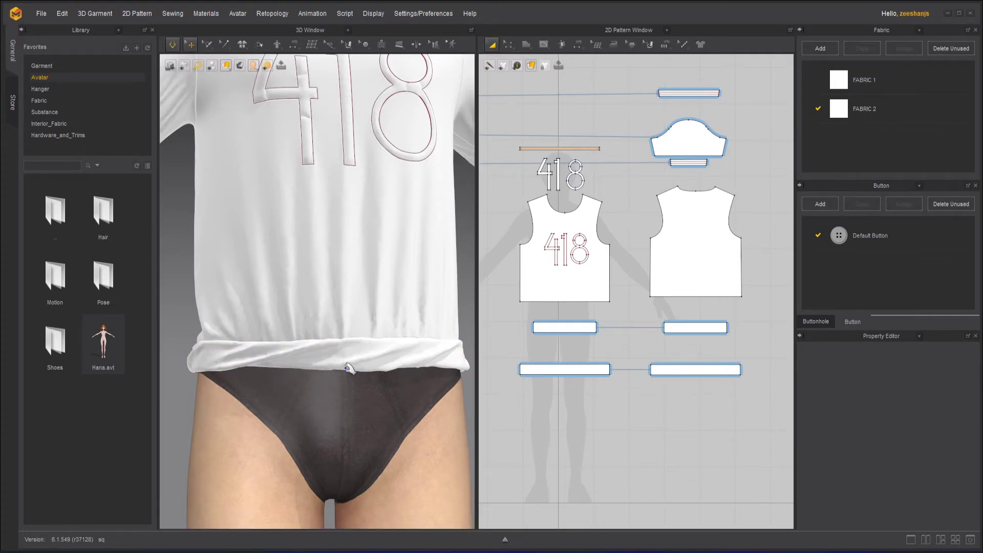
pyautogui.click(205, 341)
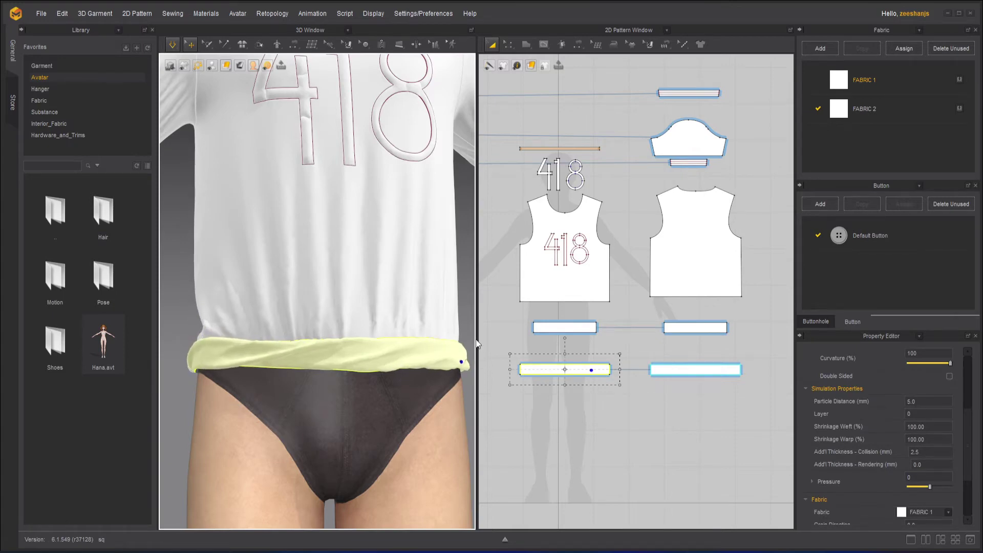
# - Continue settling the outer hem band, stop the simulation and choose the Fast (GPU) simulation mode
pyautogui.click(402, 335)
pyautogui.scroll(-4, 367, 323)
pyautogui.click(432, 315)
pyautogui.press('space')
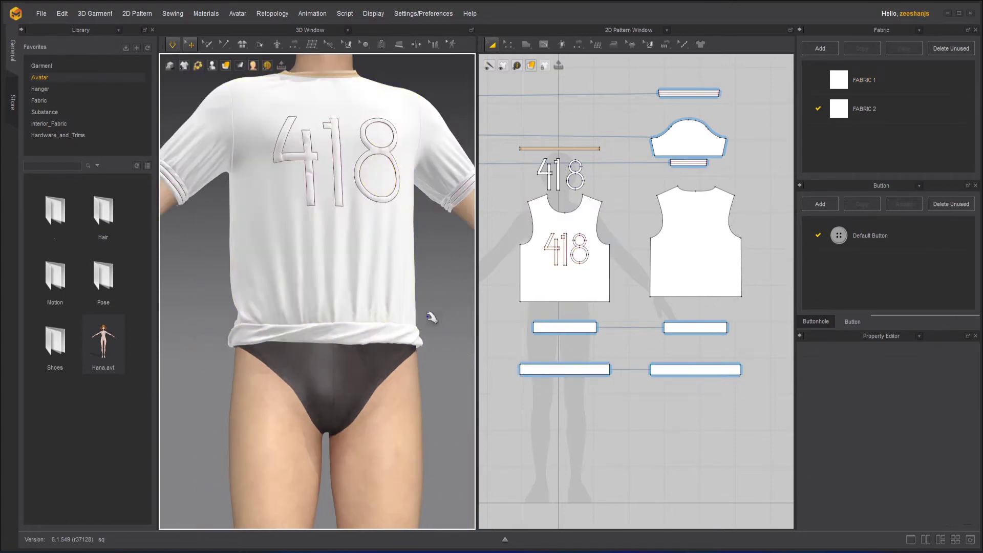
pyautogui.moveTo(245, 333); pyautogui.dragTo(291, 304, button='right')
pyautogui.click(402, 315)
pyautogui.click(442, 310)
pyautogui.click(173, 45)
pyautogui.click(172, 46)
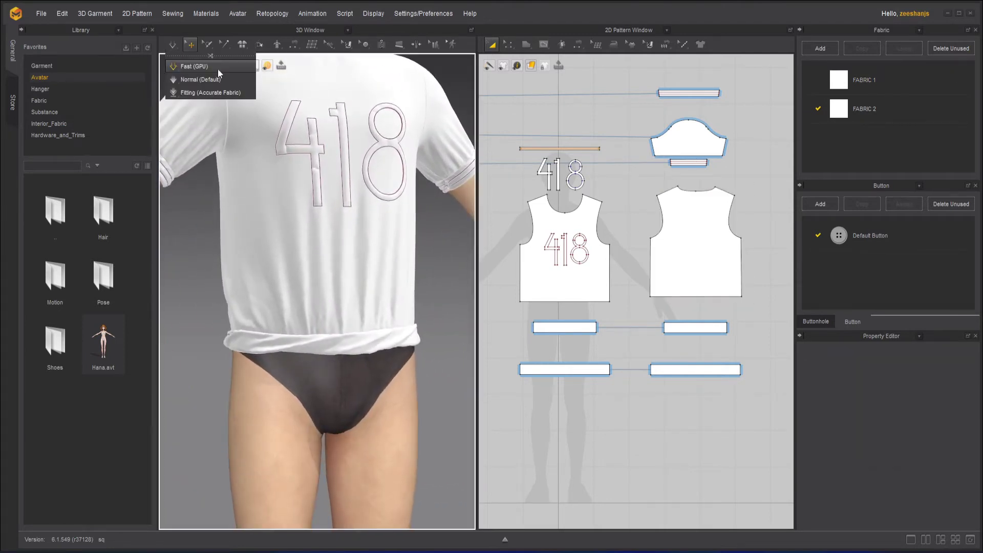
pyautogui.click(217, 69)
# - Start offsetting the original front hem band's lower edge as internal lines with a 1.50 cm distance and 3 offsets
pyautogui.scroll(5, 560, 315)
pyautogui.moveTo(603, 371); pyautogui.dragTo(663, 358, button='right')
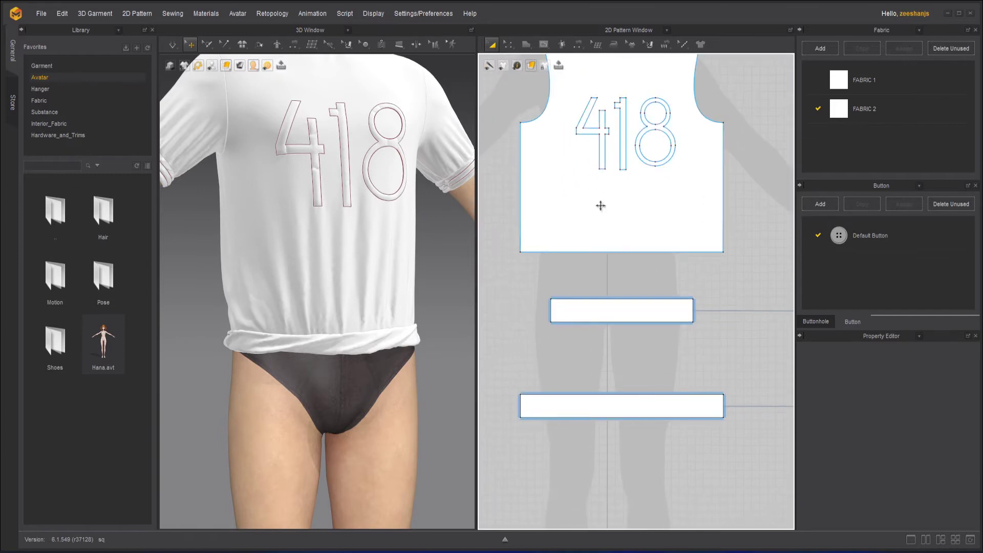
pyautogui.click(509, 45)
pyautogui.click(541, 132)
pyautogui.scroll(3, 615, 318)
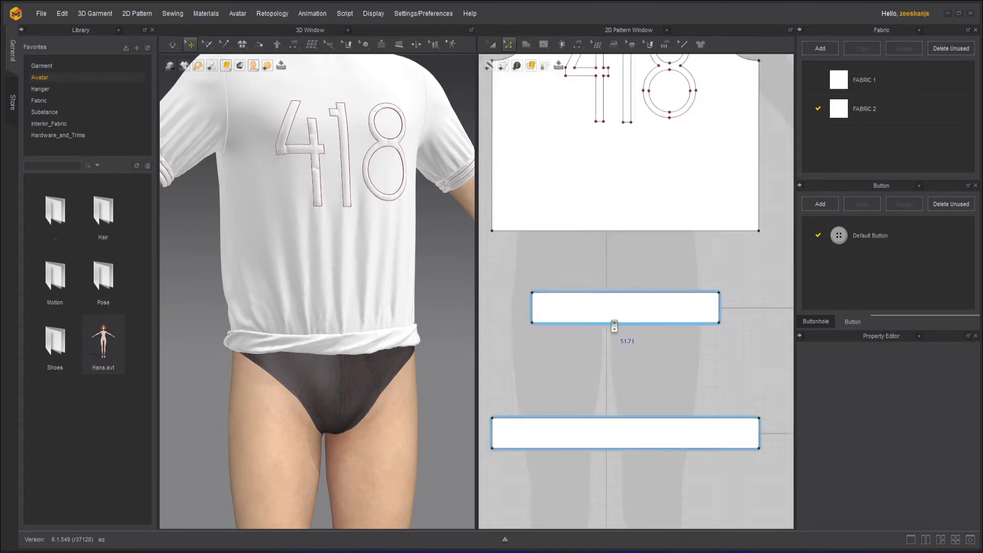
pyautogui.scroll(-5, 616, 292)
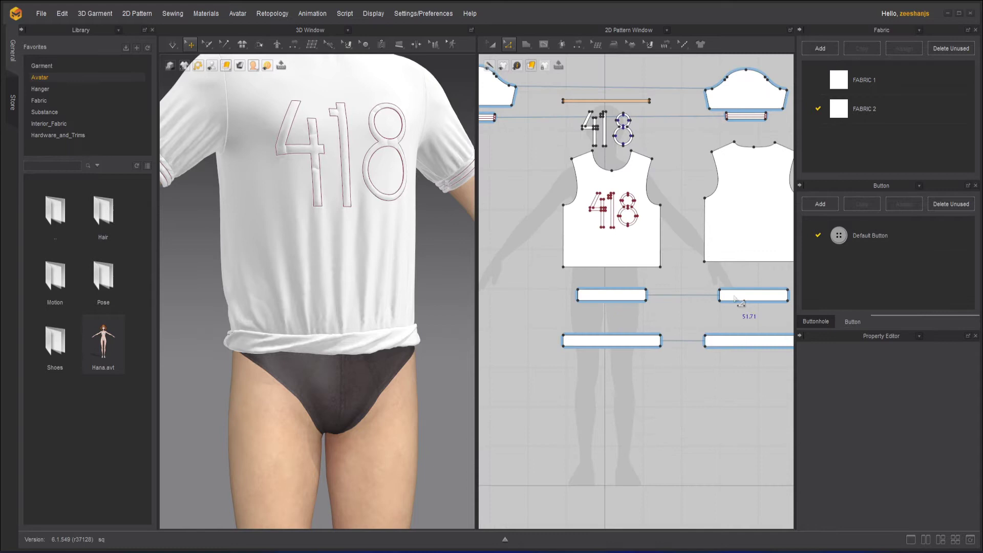
pyautogui.scroll(3, 624, 304)
pyautogui.scroll(2, 624, 304)
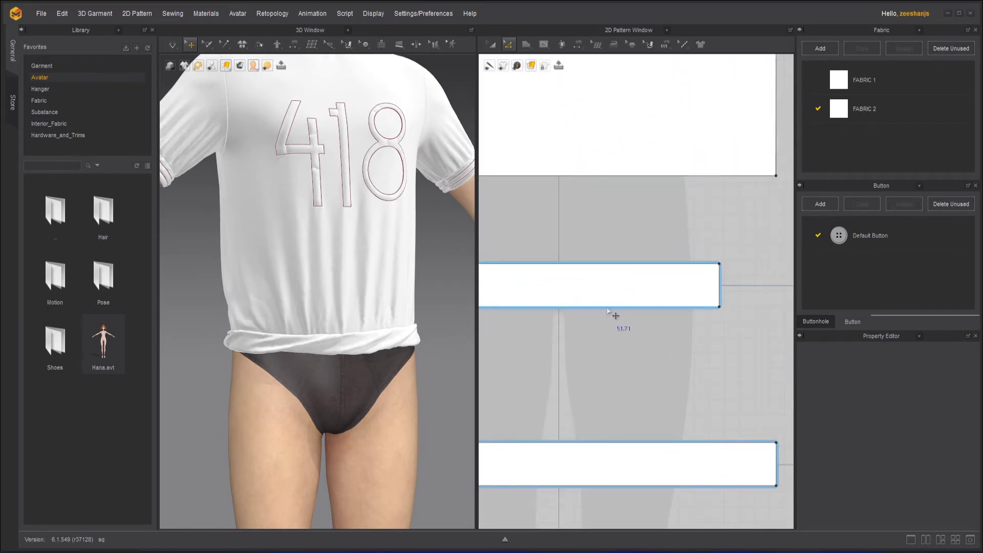
pyautogui.click(607, 309)
pyautogui.rightClick(609, 310)
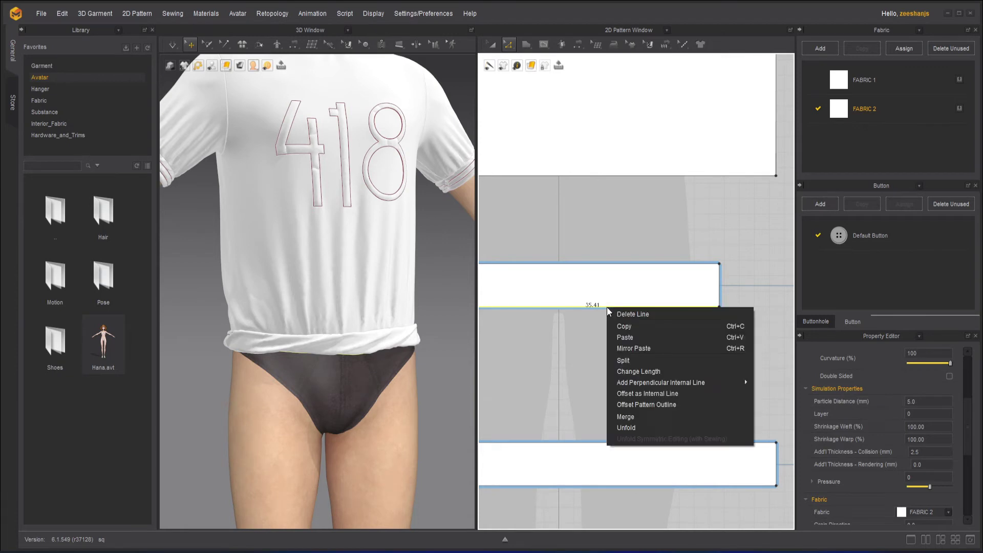
pyautogui.click(680, 394)
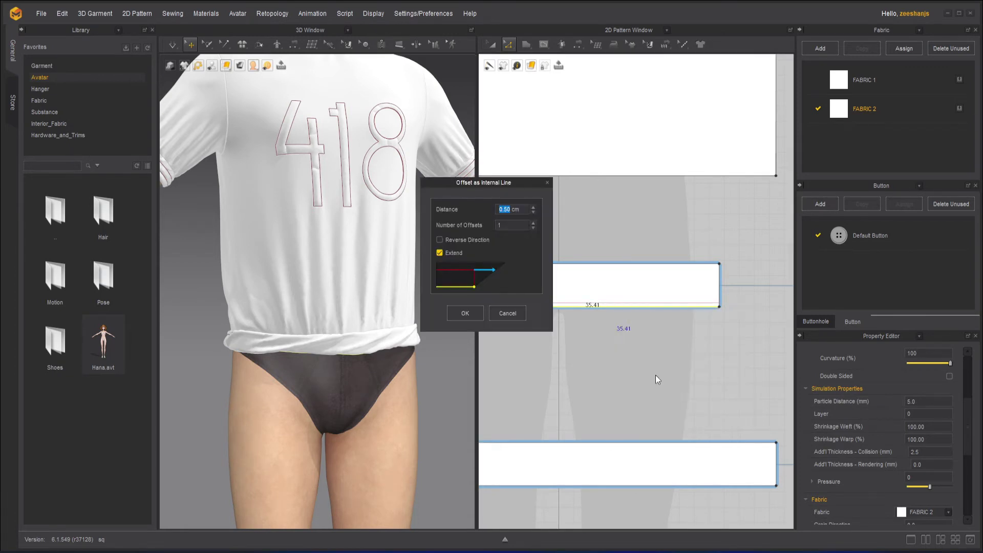
pyautogui.click(534, 208)
pyautogui.click(533, 223)
pyautogui.click(533, 224)
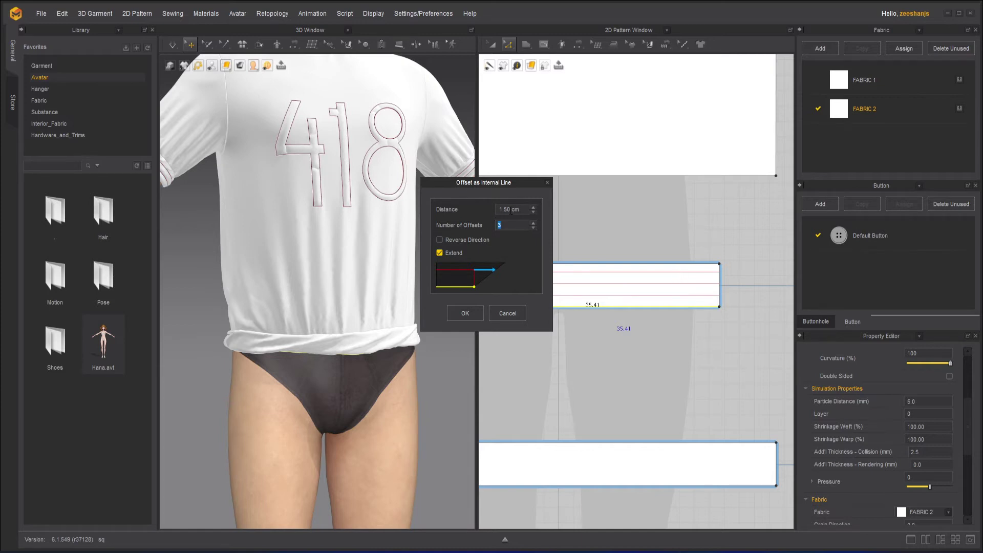
# - Change the offset distance to 1.41 cm and create the three internal lines on the original front hem band
pyautogui.hotkey('shift', 'Tab')
pyautogui.press('Right')
pyautogui.press('BackSpace')
pyautogui.press('Delete')
pyautogui.write('48')
pyautogui.press('BackSpace')
pyautogui.write('5')
pyautogui.press('BackSpace')
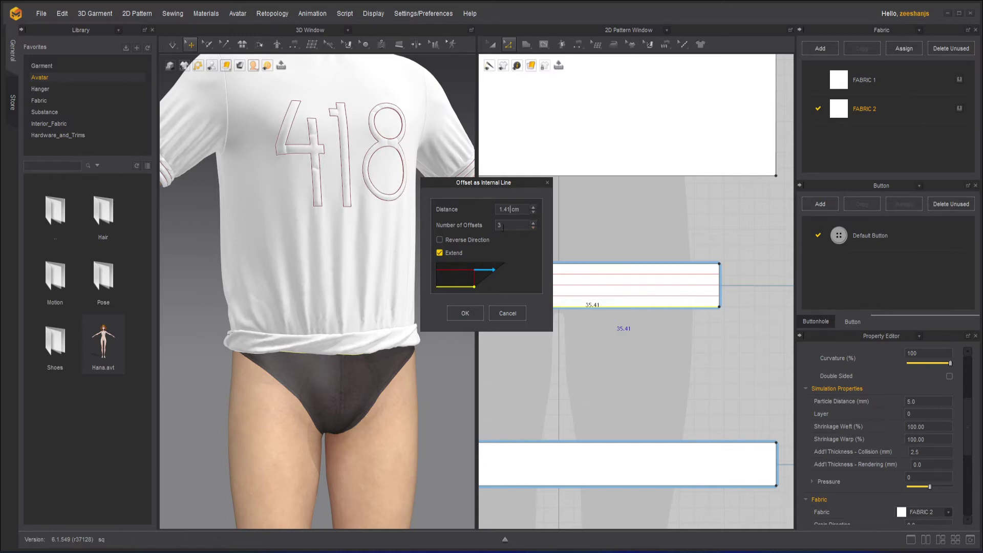
pyautogui.click(469, 314)
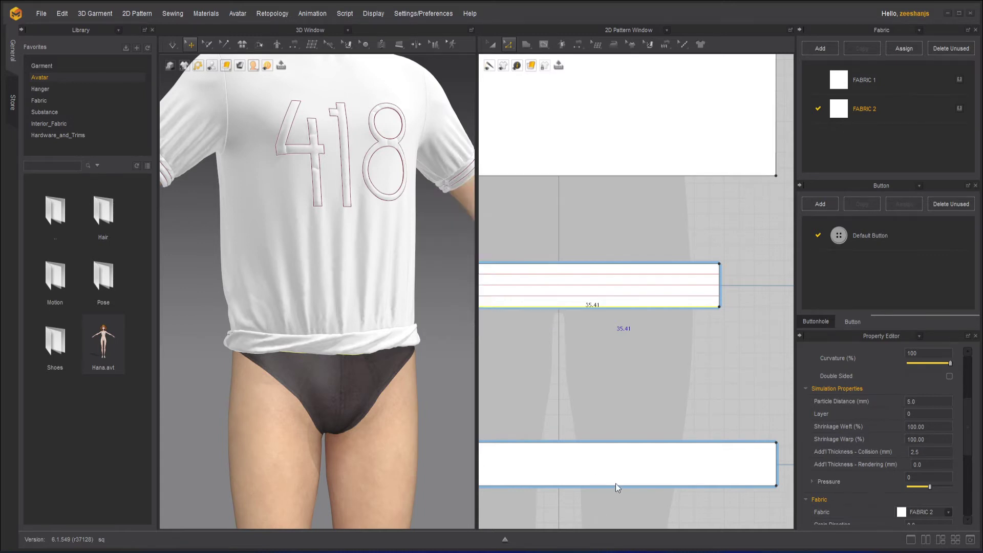
# - Offset the cloned front hem band's lower edge as three internal lines spaced 1.41 cm apart
pyautogui.click(591, 265)
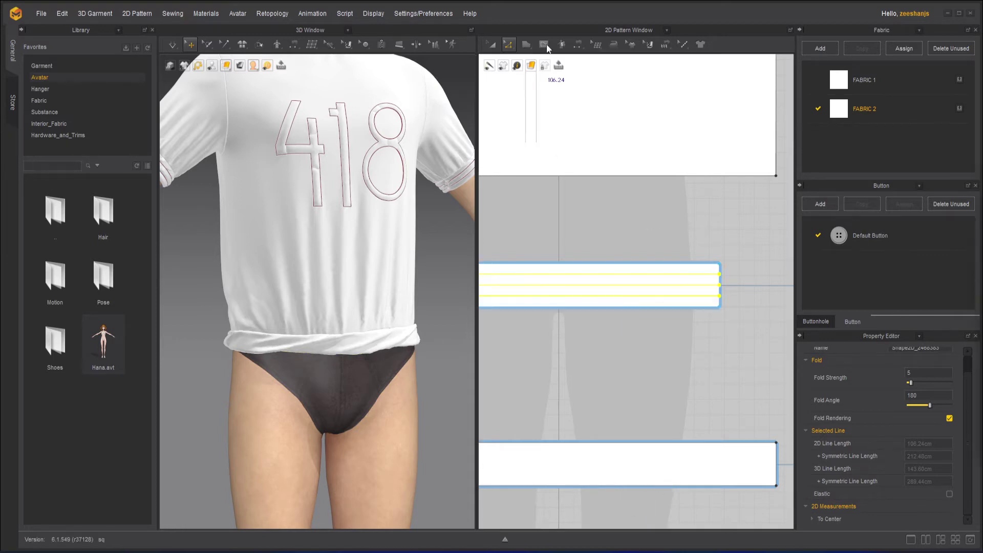
pyautogui.click(634, 486)
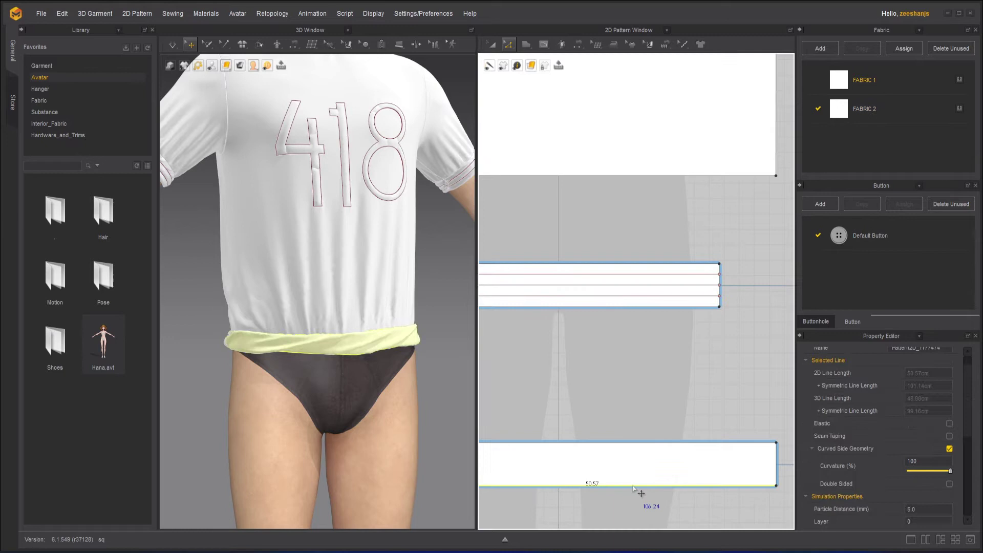
pyautogui.rightClick(633, 487)
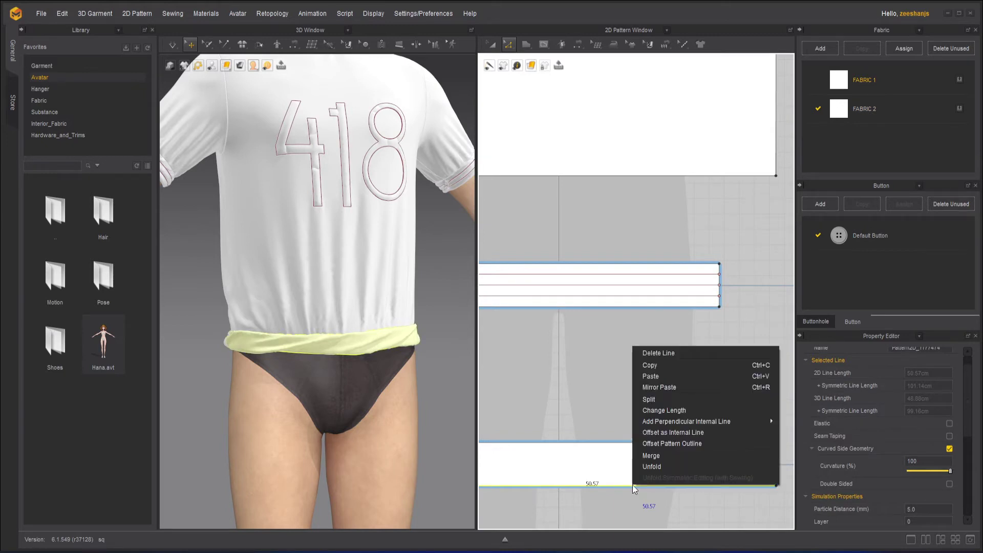
pyautogui.click(690, 432)
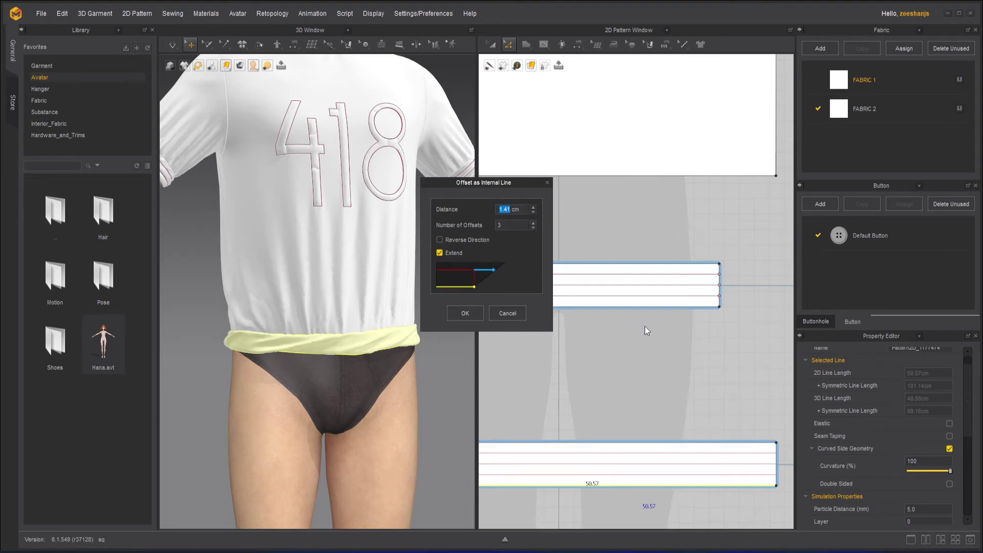
pyautogui.click(465, 314)
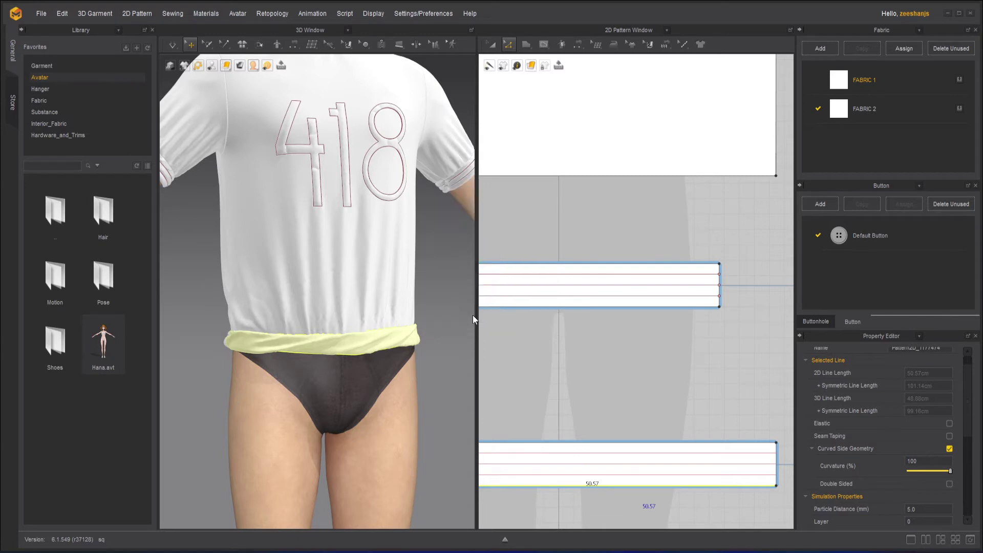
pyautogui.click(598, 370)
# - Sew the three internal lines of the original front hem band to the matching lines of the cloned band with Segment Sewing
pyautogui.scroll(-5, 600, 384)
pyautogui.scroll(3, 552, 368)
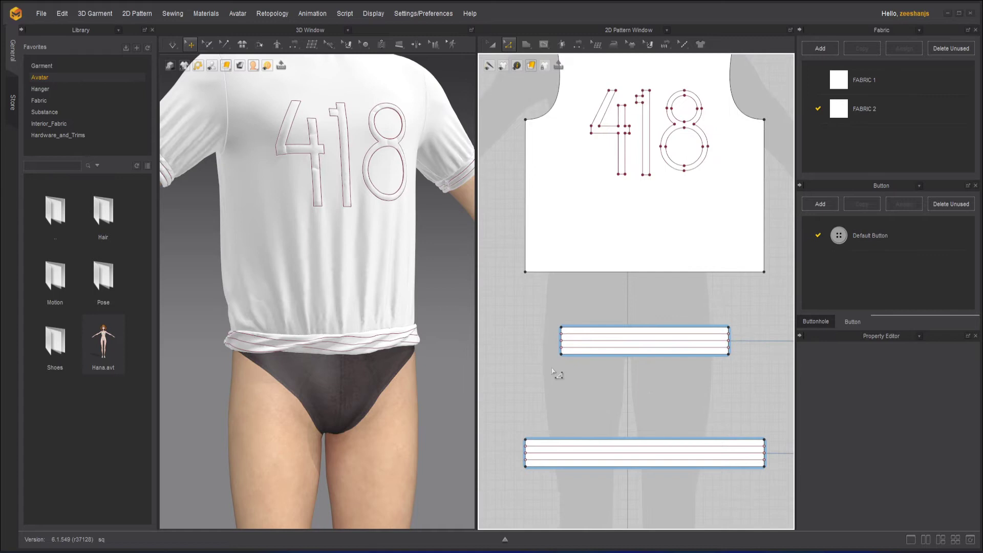
pyautogui.click(578, 44)
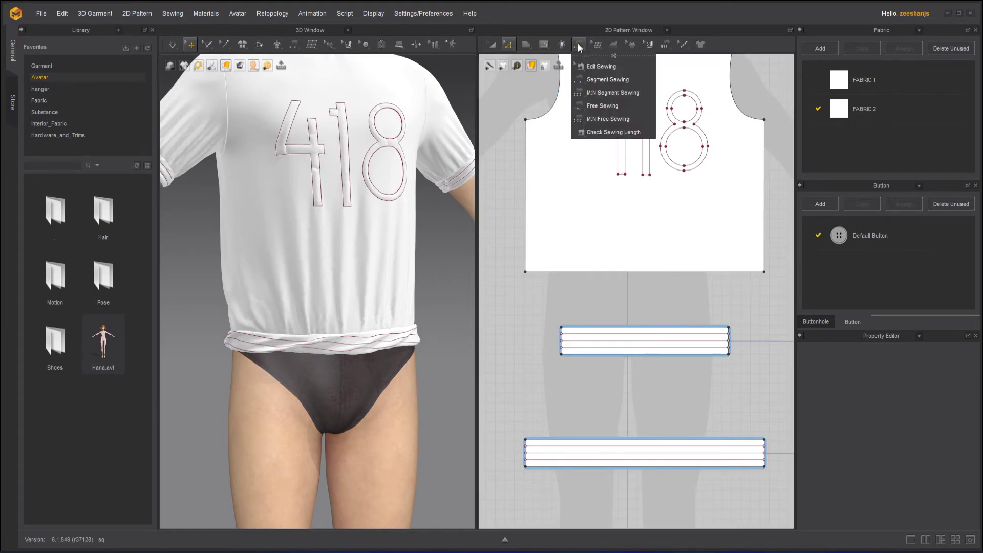
pyautogui.click(619, 81)
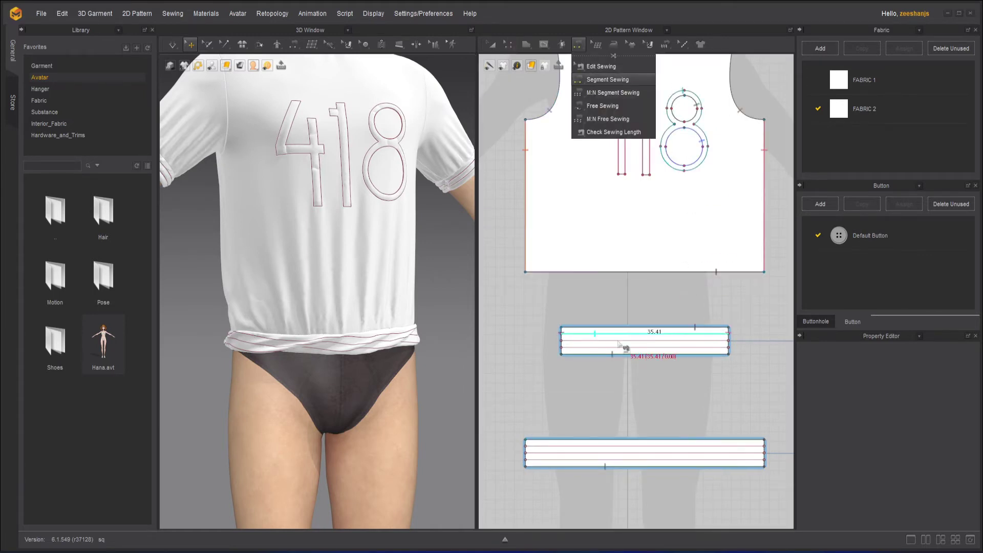
pyautogui.click(593, 334)
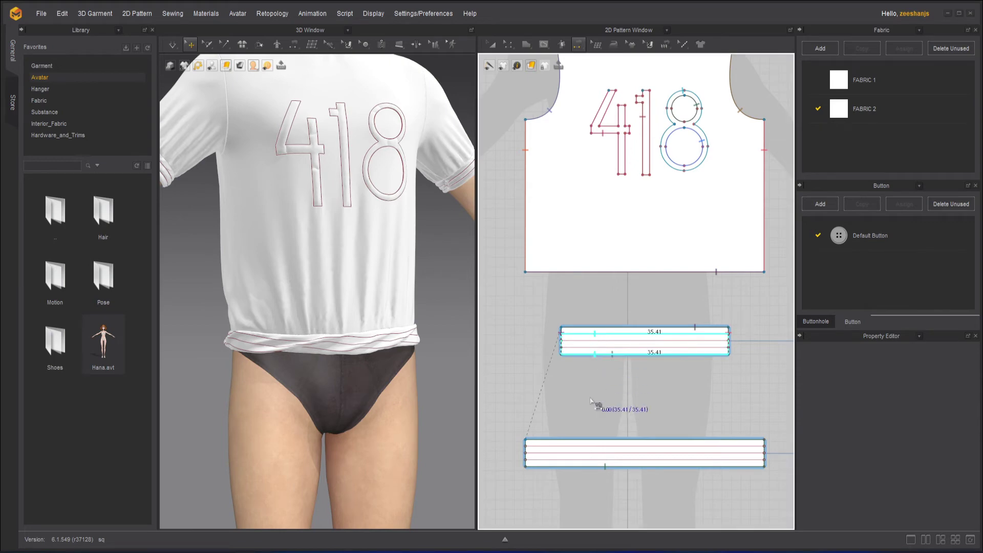
pyautogui.click(593, 341)
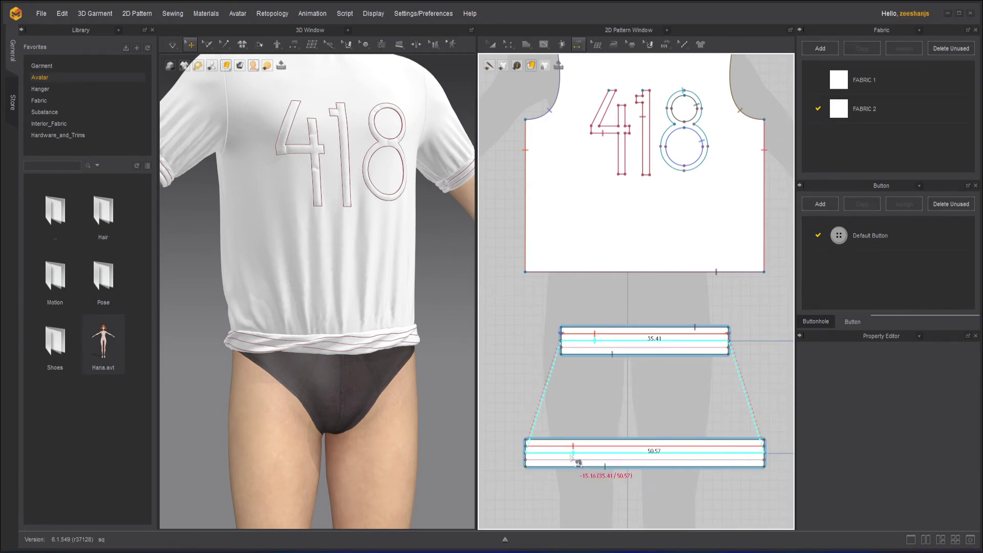
pyautogui.click(593, 352)
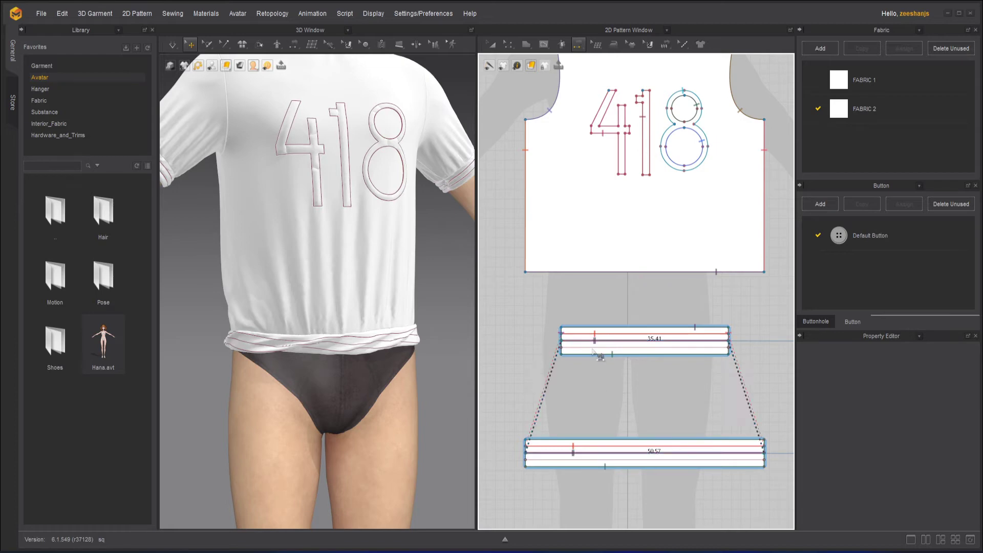
pyautogui.click(569, 466)
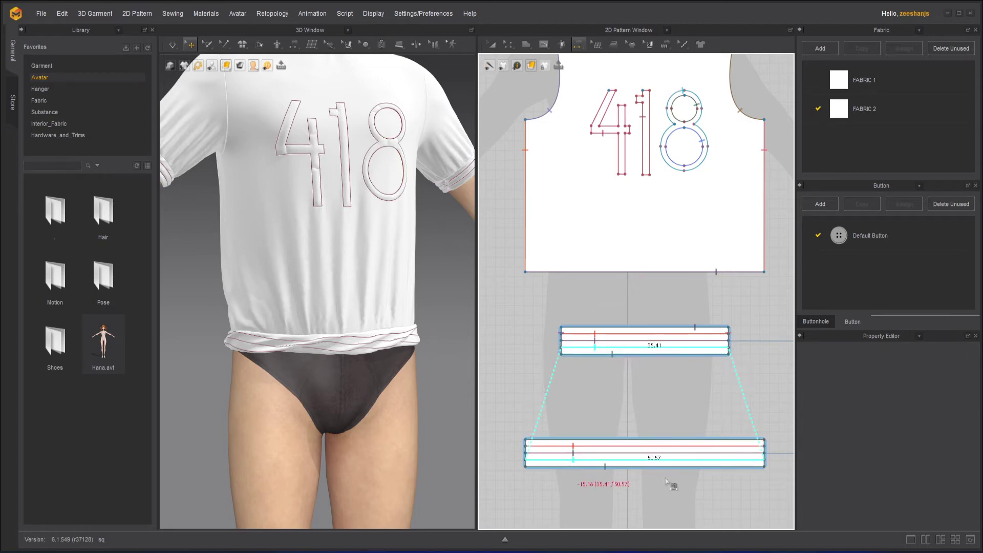
pyautogui.press('Return')
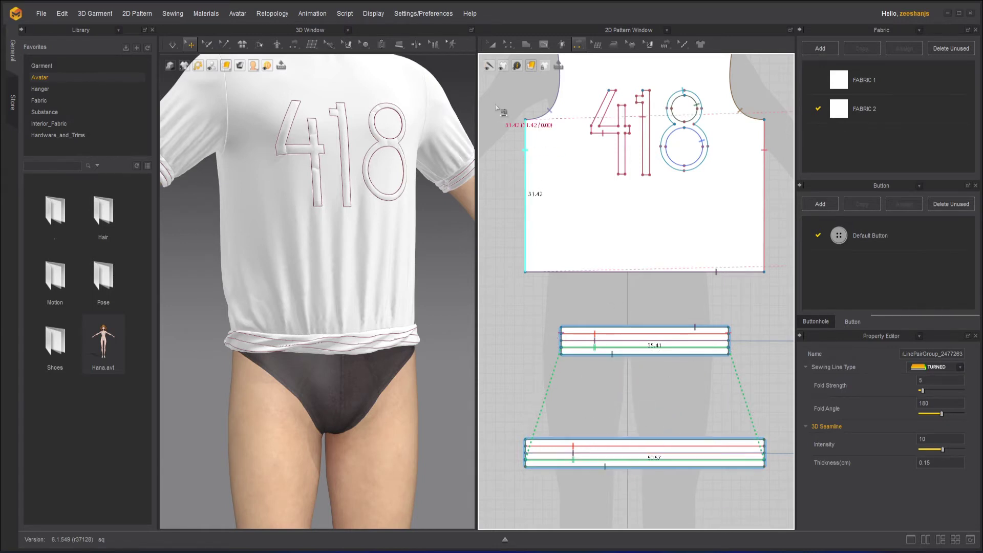
# - Simulate the garment with the newly sewn internal lines and tug the front hem band to settle its ribs
pyautogui.click(491, 45)
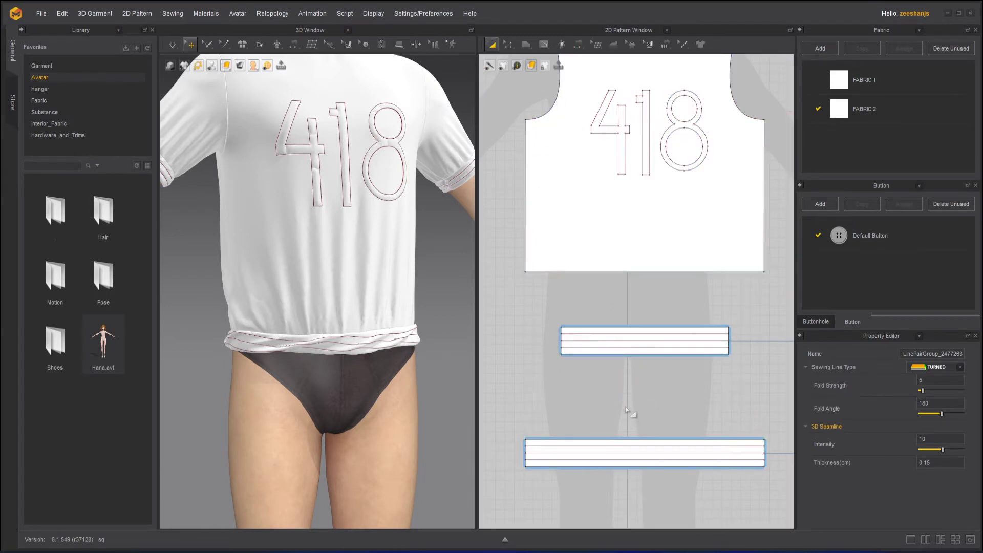
pyautogui.click(175, 45)
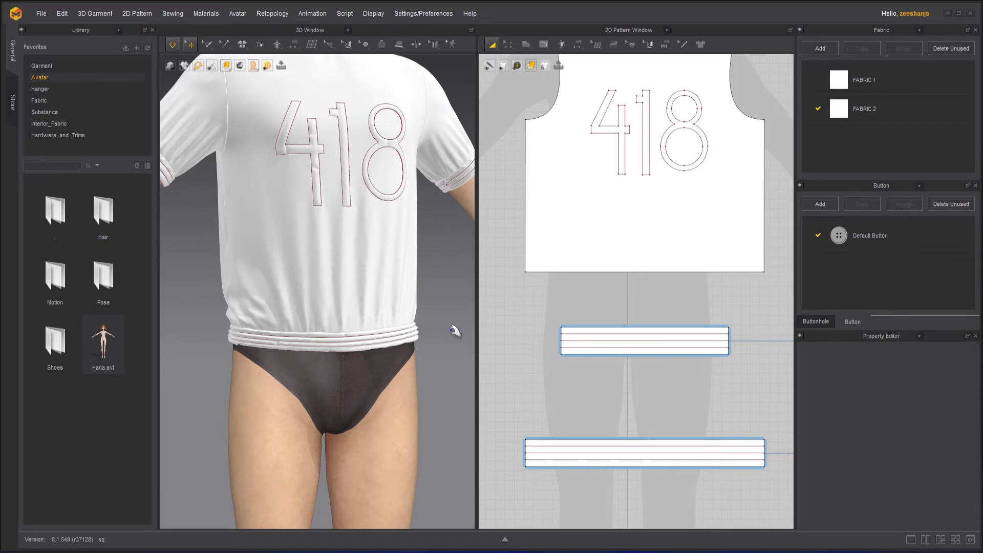
pyautogui.scroll(5, 453, 327)
pyautogui.moveTo(382, 381); pyautogui.dragTo(357, 397, button='right')
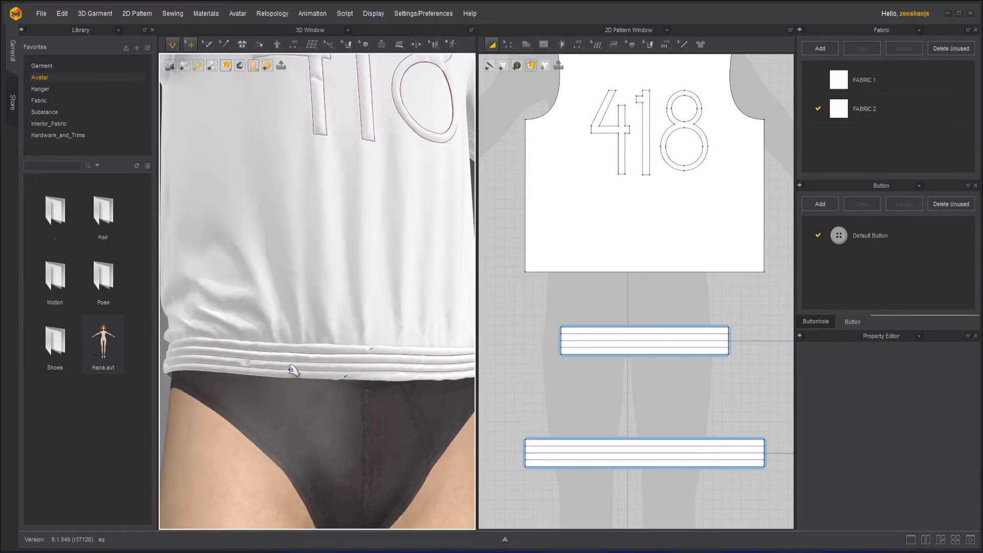
pyautogui.moveTo(294, 372); pyautogui.dragTo(292, 388, button='right')
pyautogui.click(268, 393)
pyautogui.scroll(3, 322, 399)
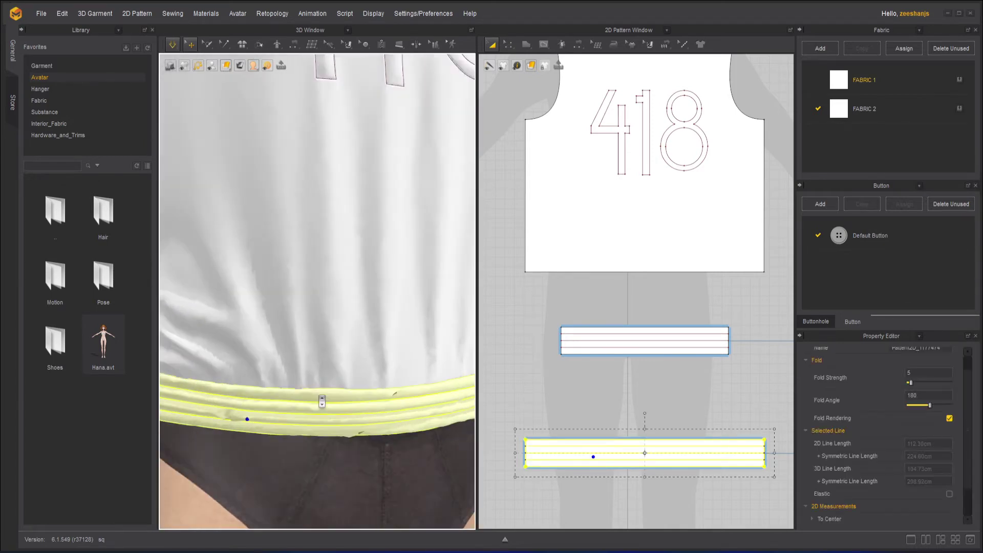
pyautogui.moveTo(278, 337); pyautogui.dragTo(226, 355)
pyautogui.moveTo(232, 349); pyautogui.dragTo(294, 352)
pyautogui.scroll(-3, 297, 354)
pyautogui.press('space')
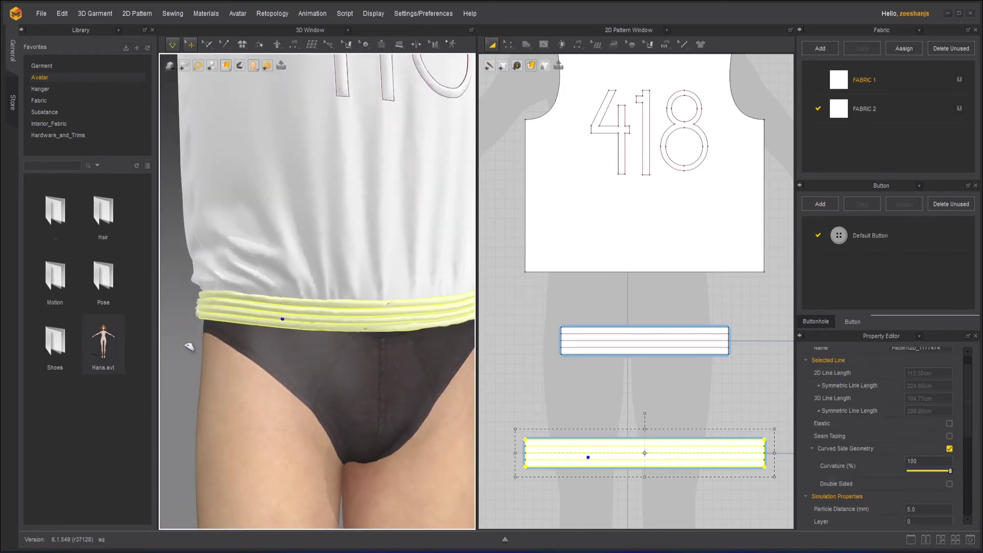
# - Pull the back of the shirt and its hem band into shape and stop the simulation
pyautogui.click(189, 345)
pyautogui.moveTo(202, 332); pyautogui.dragTo(366, 327, button='right')
pyautogui.press('space')
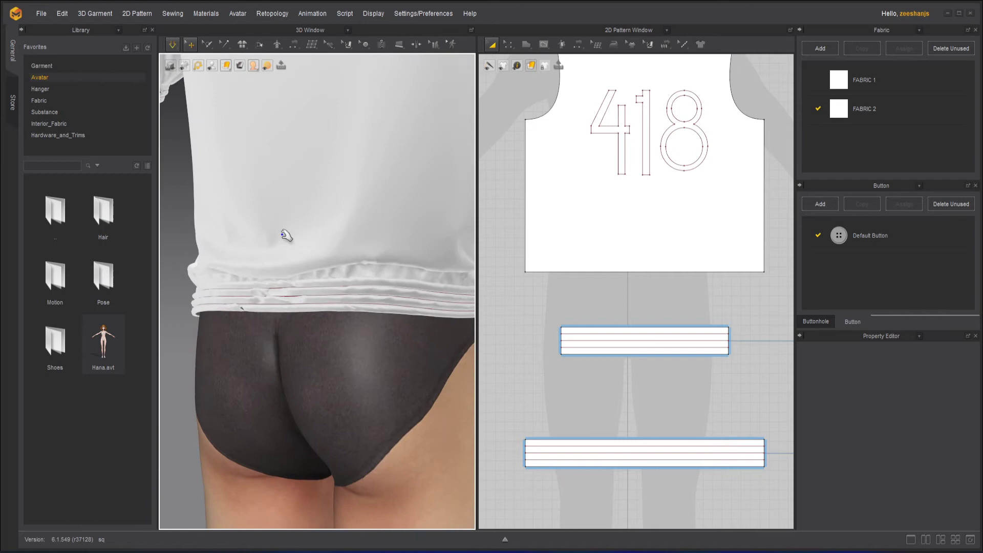
pyautogui.moveTo(284, 233); pyautogui.dragTo(310, 236)
pyautogui.click(285, 286)
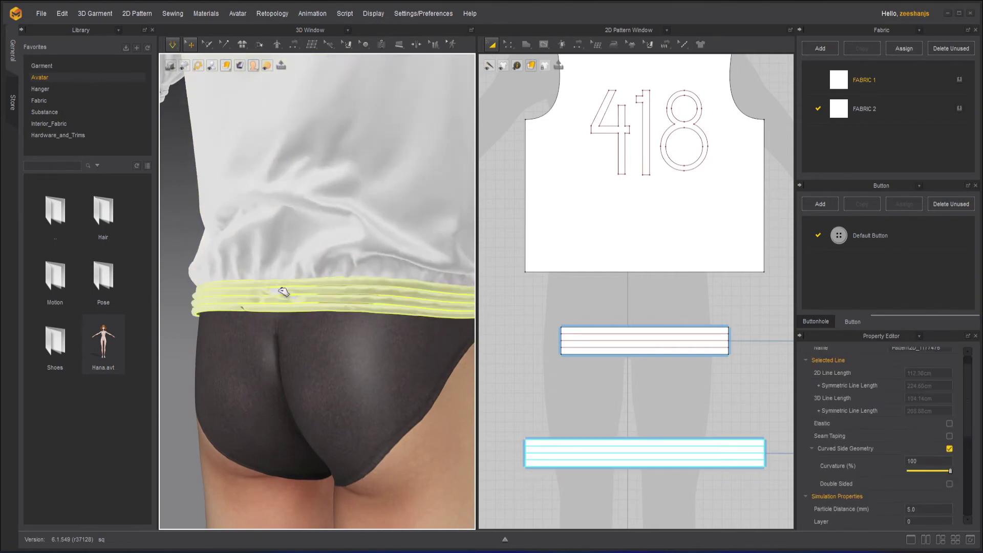
pyautogui.click(194, 348)
pyautogui.moveTo(194, 349); pyautogui.dragTo(350, 298, button='right')
pyautogui.scroll(10, 350, 298)
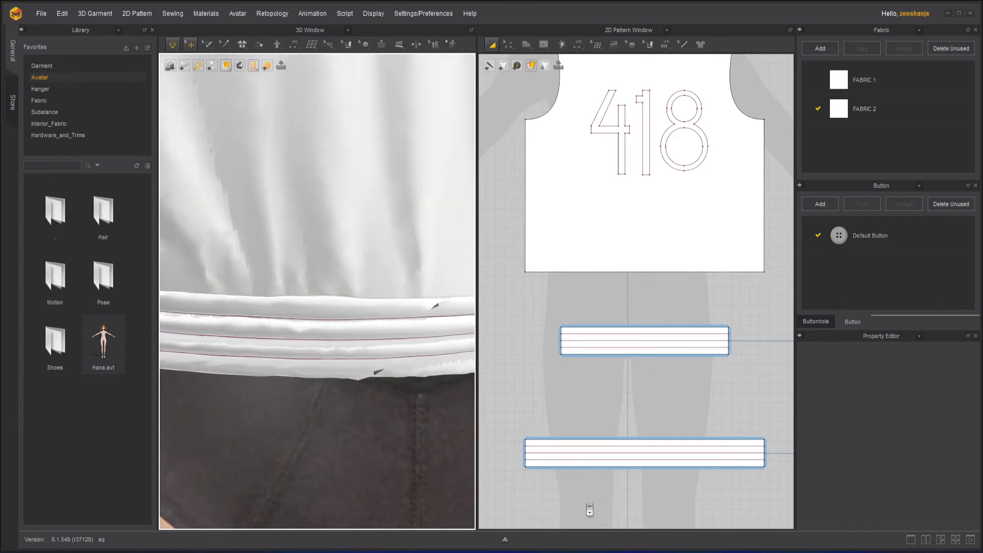
pyautogui.scroll(3, 588, 507)
pyautogui.click(539, 82)
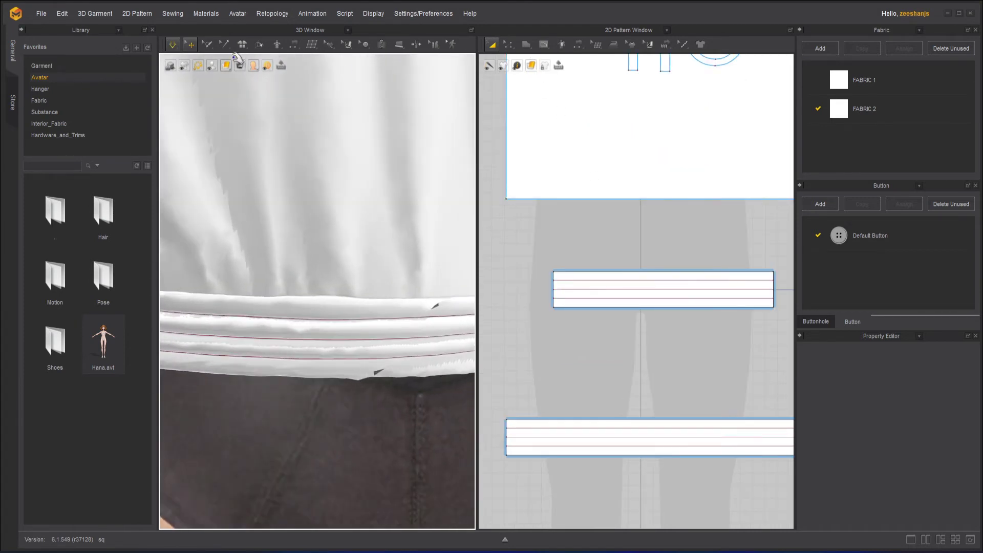
pyautogui.click(174, 46)
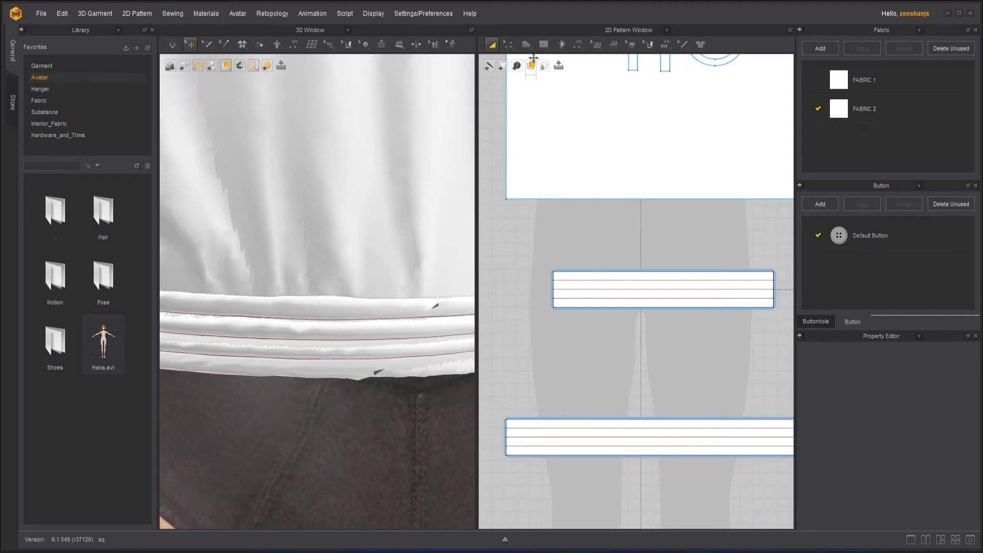
# - Turn on Elastic for the cloned front hem band's three internal lines with strength 10.00 and ratio 109
pyautogui.click(541, 45)
pyautogui.click(509, 44)
pyautogui.click(623, 428)
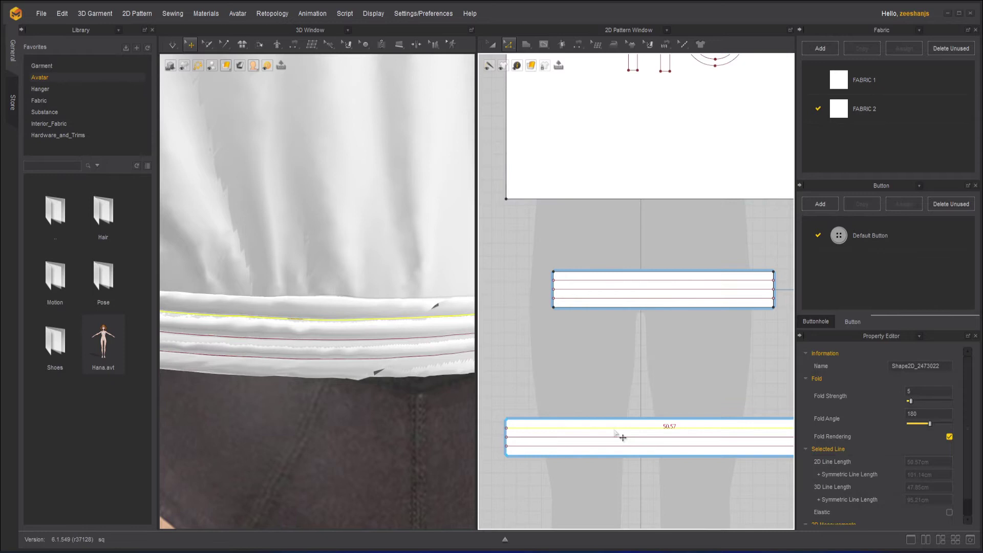
pyautogui.keyDown('shift'); pyautogui.click(616, 437); pyautogui.keyUp('shift')
pyautogui.keyDown('shift'); pyautogui.click(617, 447); pyautogui.keyUp('shift')
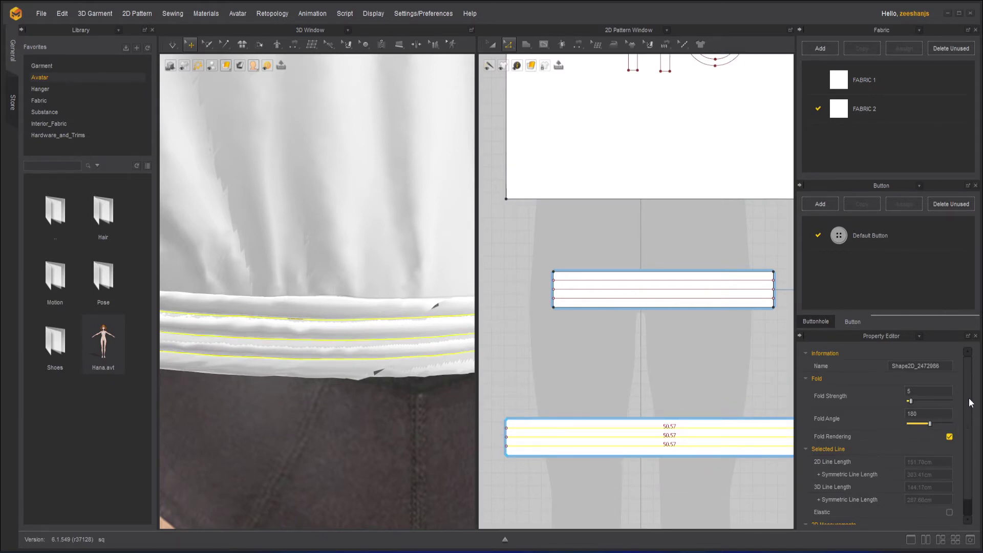
pyautogui.scroll(-1, 972, 410)
pyautogui.scroll(1, 975, 396)
pyautogui.scroll(-1, 969, 410)
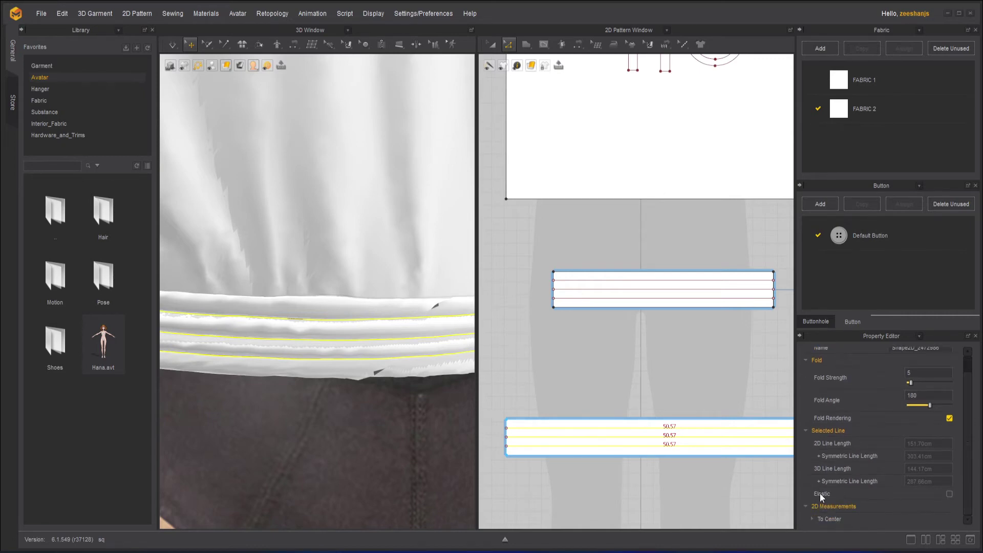
pyautogui.click(950, 495)
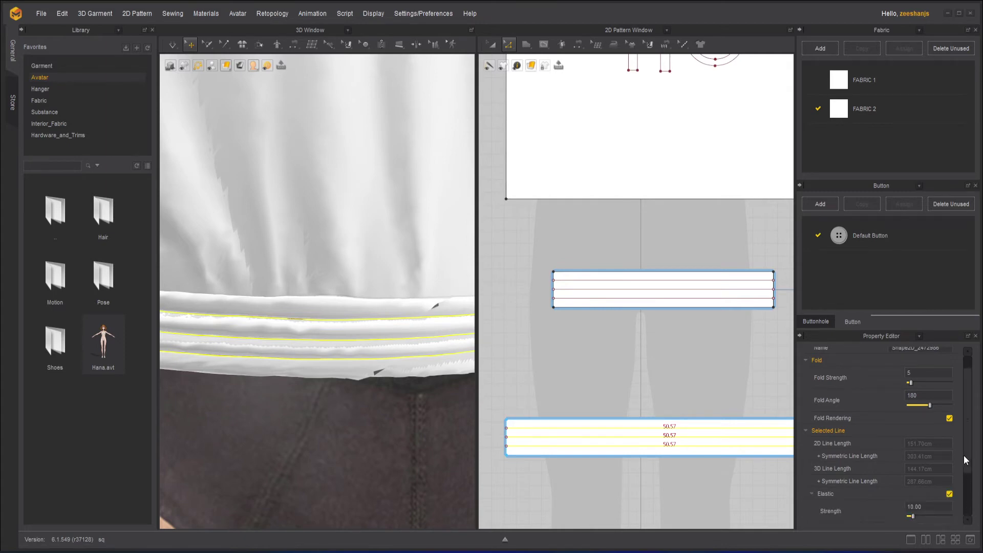
pyautogui.scroll(-4, 963, 464)
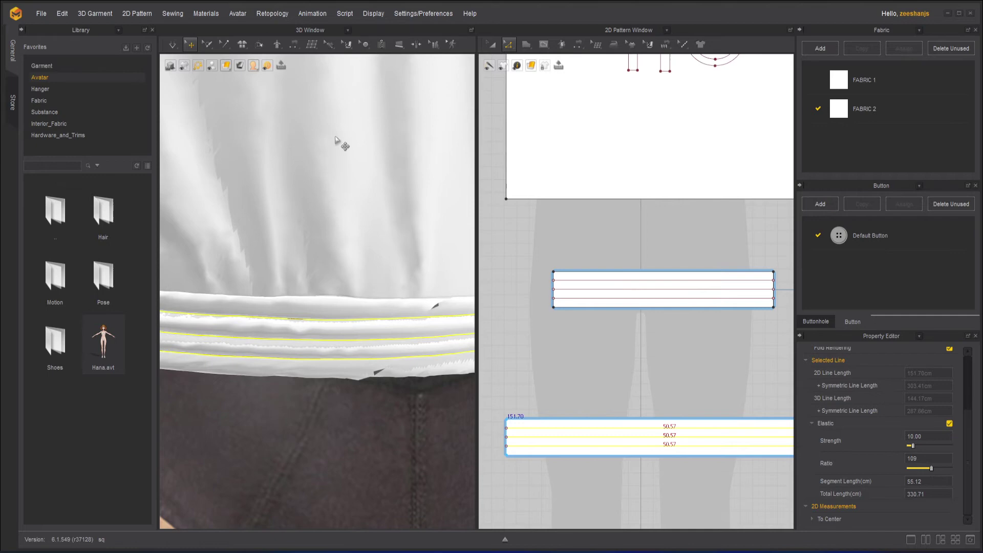
# - Simulate the elastic ribs in Fast (GPU) mode and pull on the front hem band to settle it
pyautogui.click(172, 46)
pyautogui.click(187, 66)
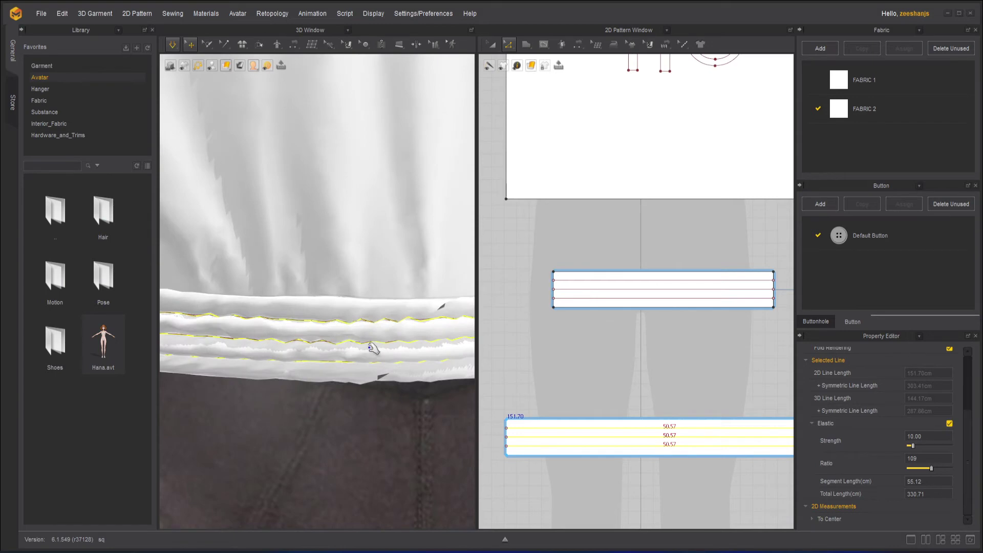
pyautogui.scroll(-5, 340, 336)
pyautogui.click(322, 306)
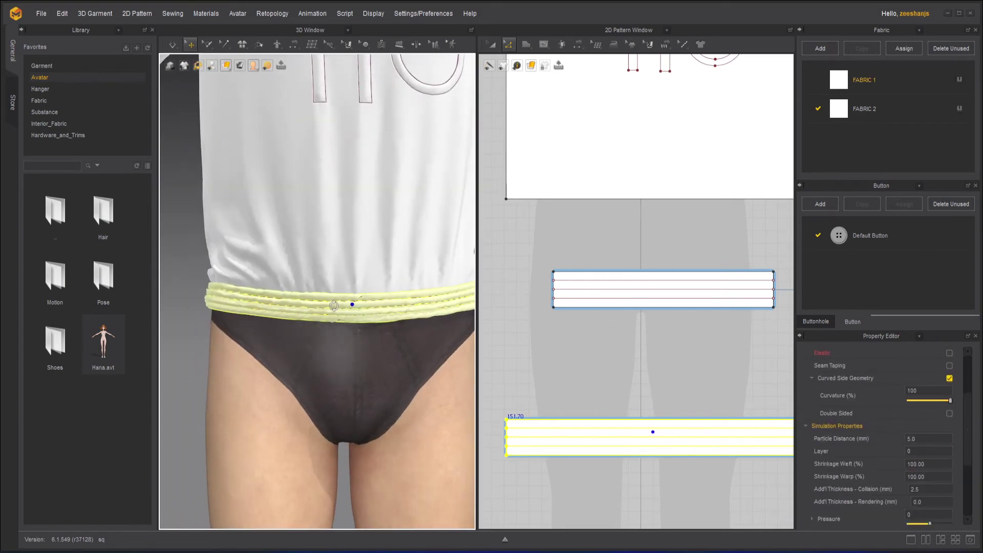
pyautogui.click(198, 315)
pyautogui.scroll(3, 199, 315)
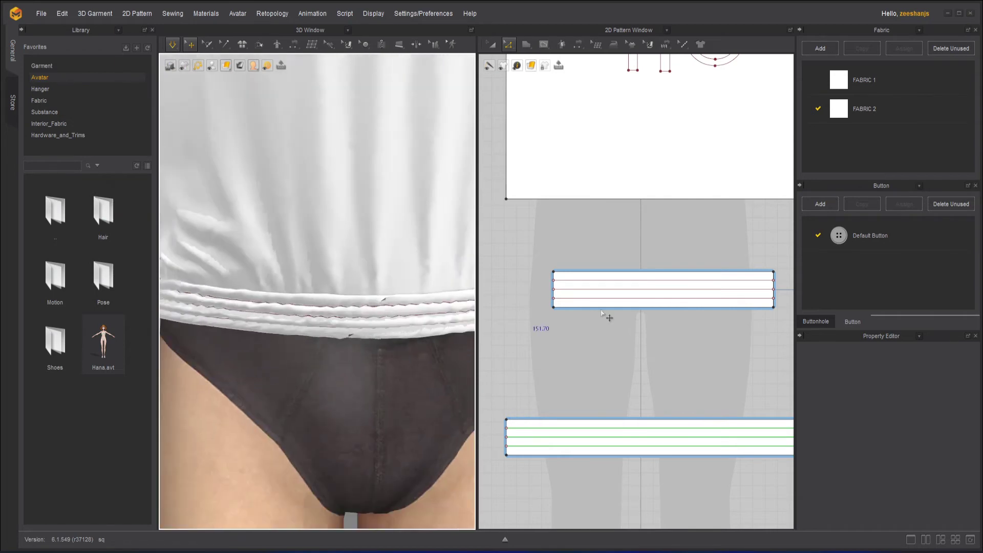
# - Run the simulation in Normal (Default) mode and examine the gathered ribs of the front hem up close
pyautogui.click(176, 45)
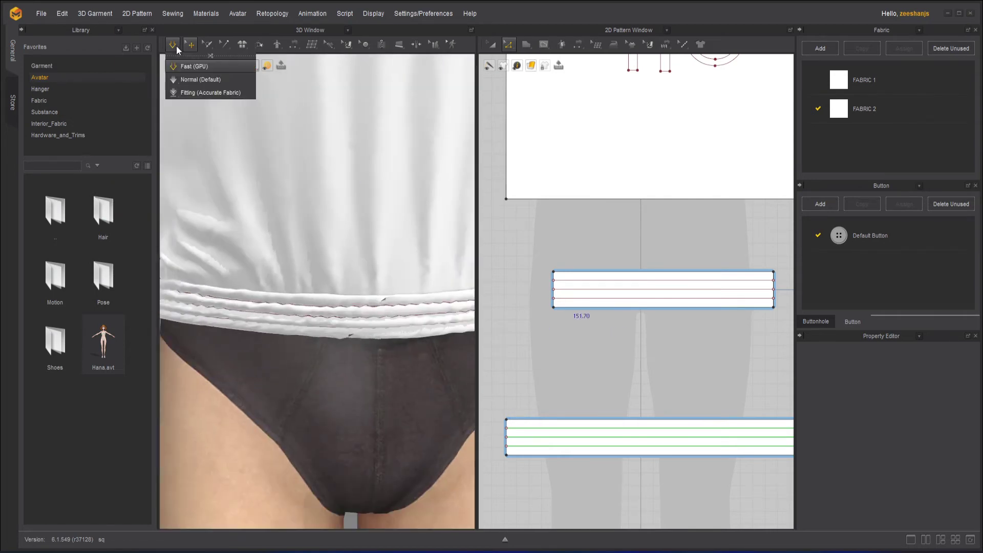
pyautogui.click(197, 79)
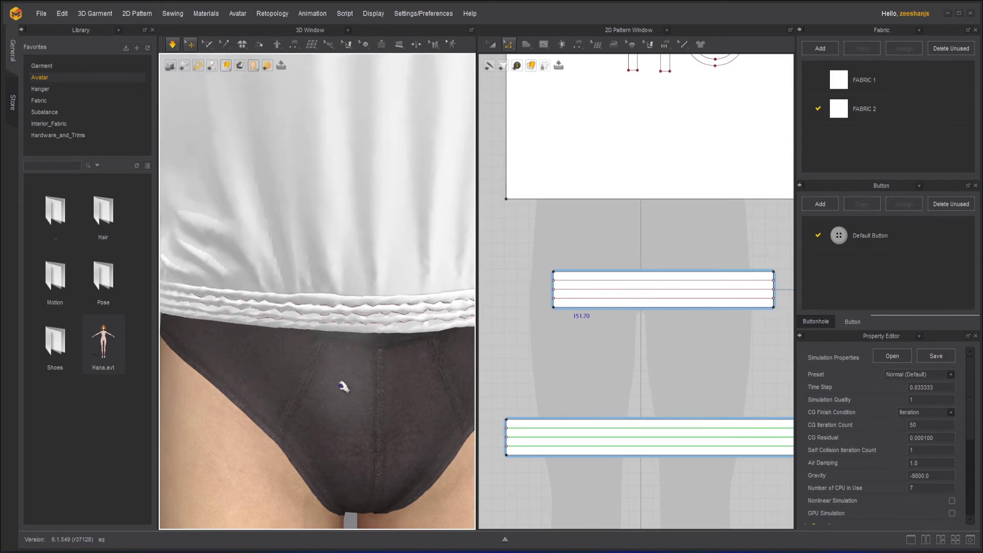
pyautogui.scroll(1, 386, 344)
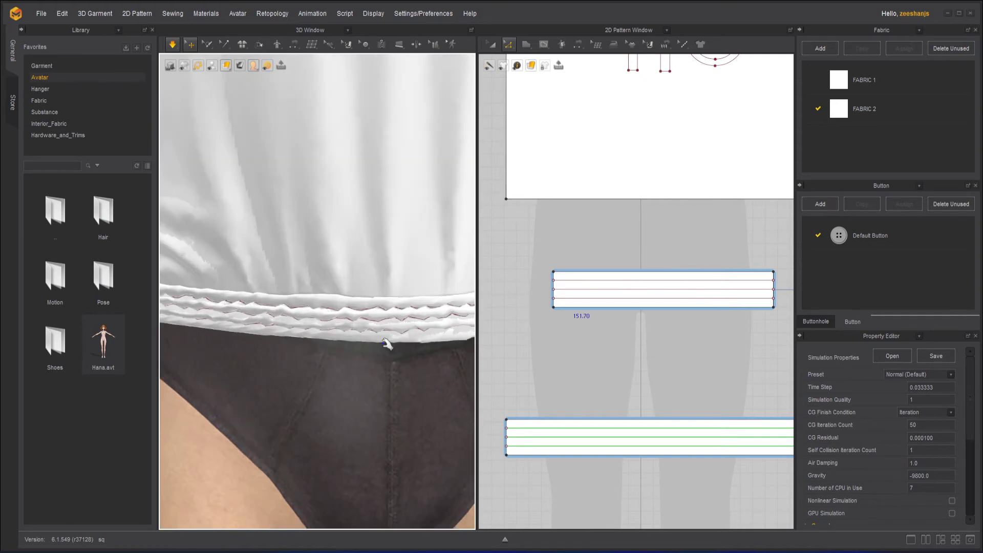
pyautogui.scroll(2, 387, 342)
pyautogui.scroll(1, 387, 350)
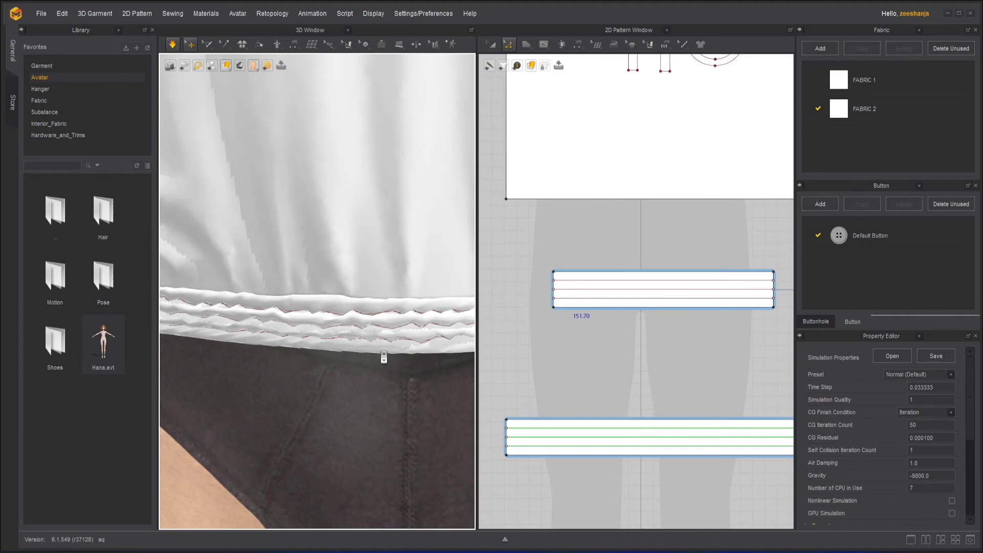
# - Examine the gathered ribs of the front hem from a distance and up close, and stop the simulation
pyautogui.scroll(-2, 385, 340)
pyautogui.scroll(-1, 385, 326)
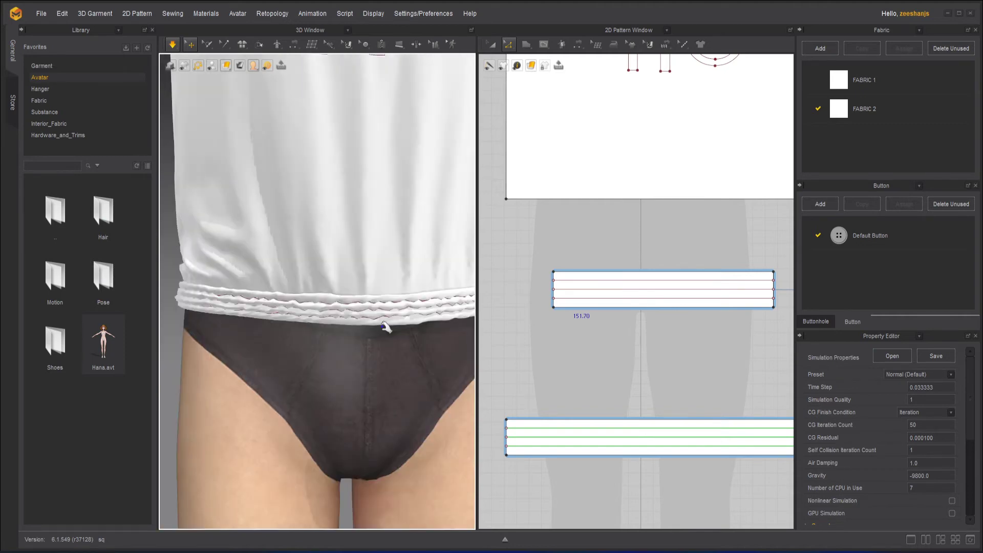
pyautogui.scroll(-1, 387, 326)
pyautogui.scroll(-1, 386, 332)
pyautogui.scroll(-1, 387, 333)
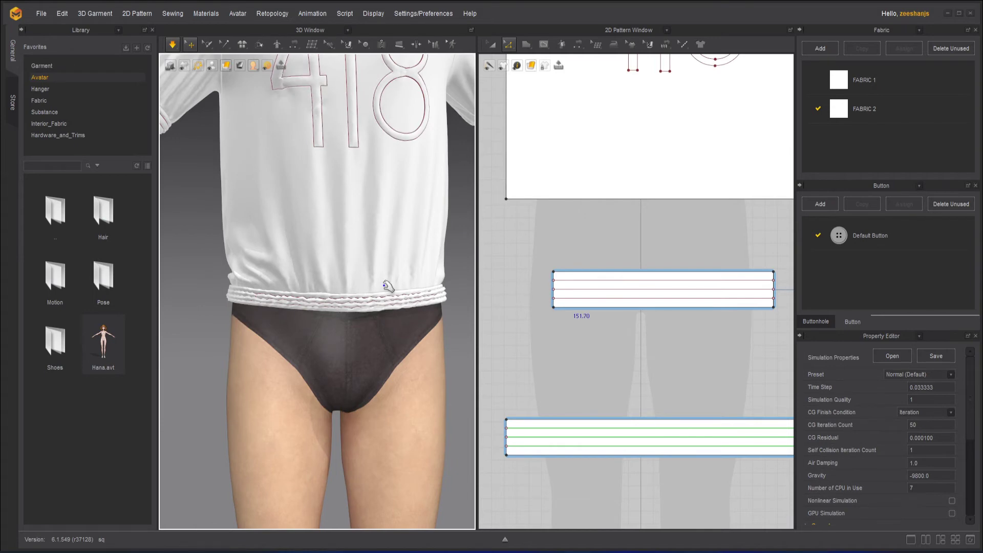
pyautogui.scroll(3, 388, 300)
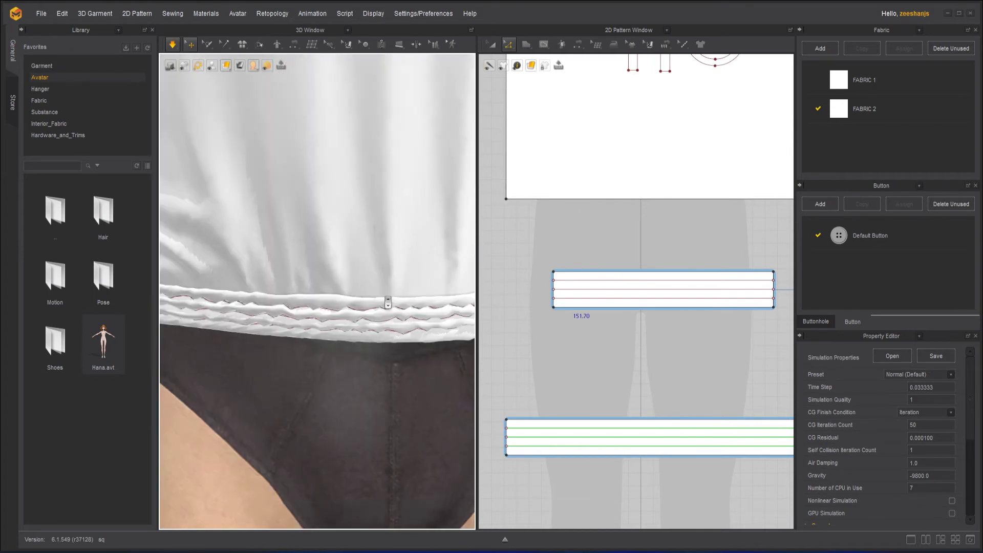
pyautogui.scroll(2, 387, 303)
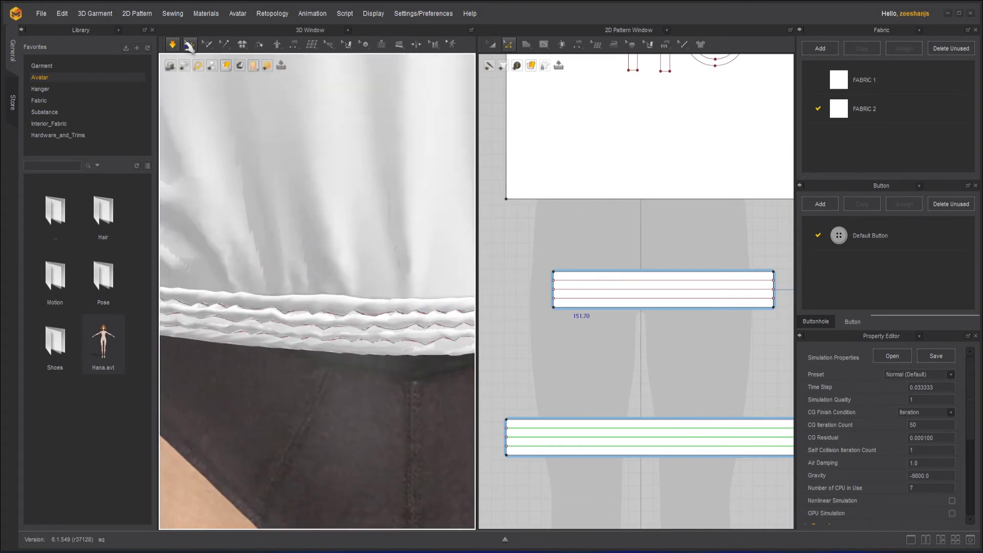
pyautogui.click(176, 47)
# - Check which fabrics are assigned to the original and cloned front hem bands and which patterns use FABRIC 1
pyautogui.click(598, 427)
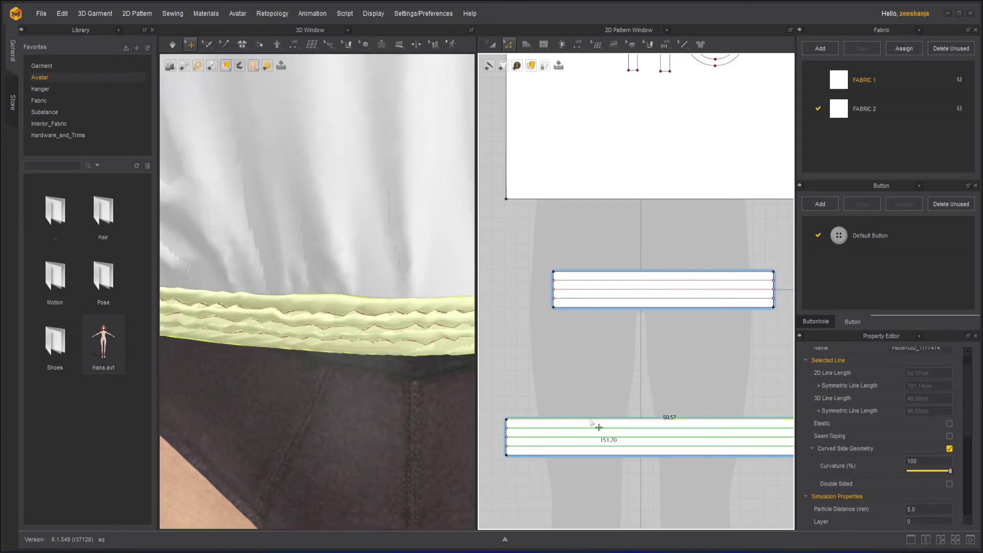
pyautogui.click(492, 45)
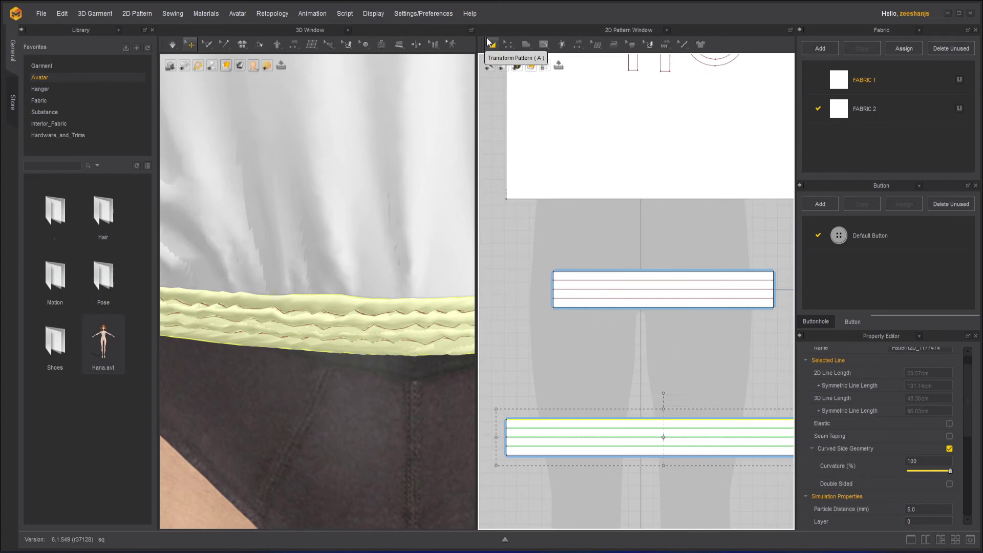
pyautogui.click(586, 306)
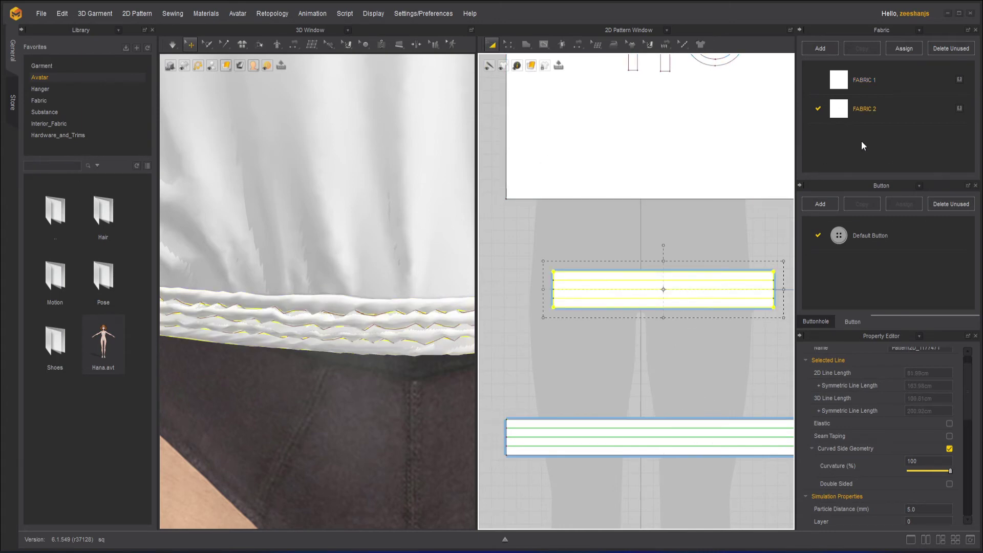
pyautogui.click(673, 419)
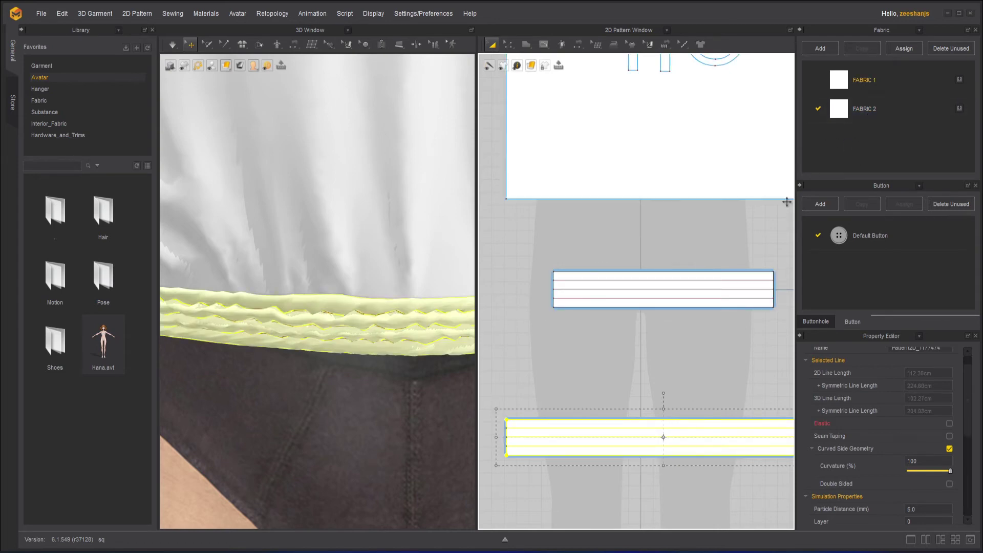
pyautogui.scroll(-5, 618, 443)
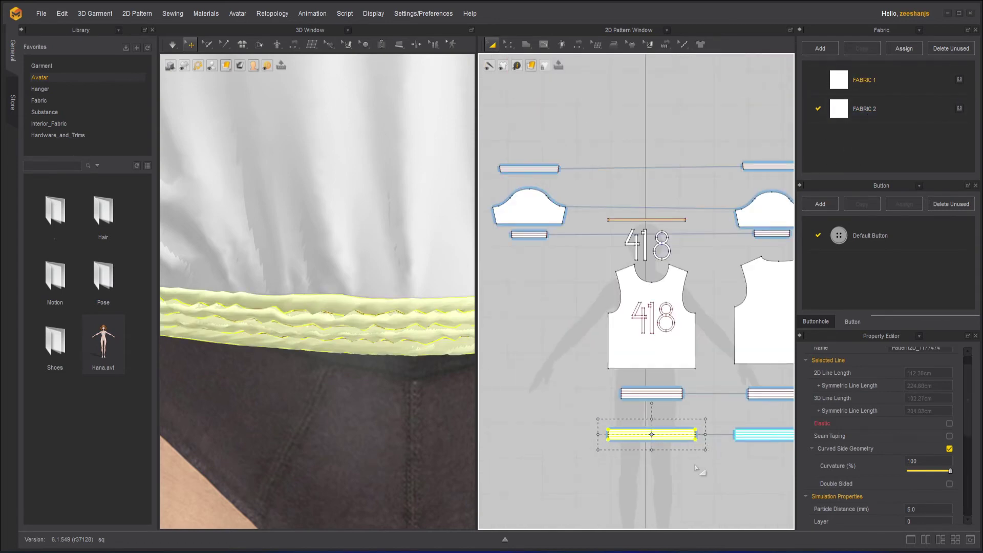
pyautogui.scroll(3, 707, 466)
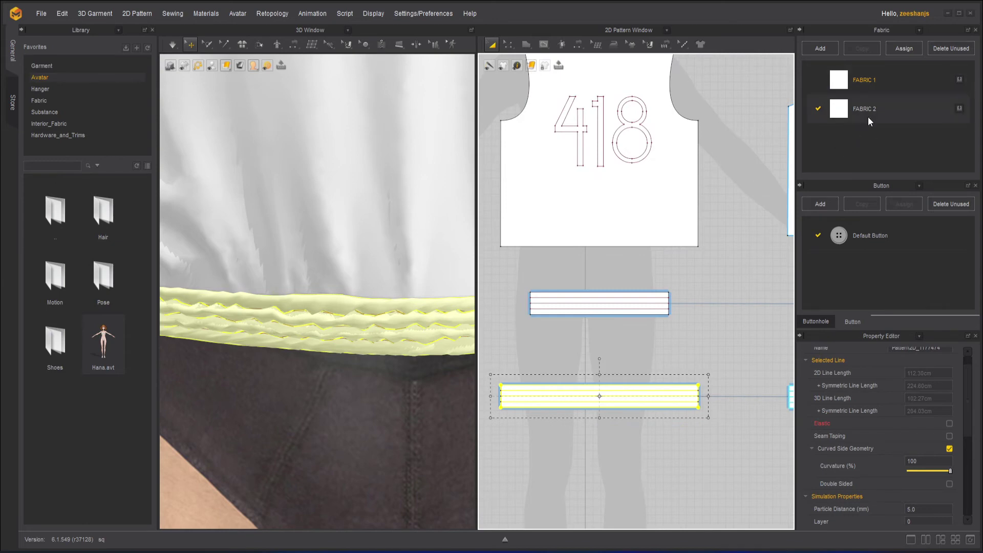
pyautogui.click(842, 83)
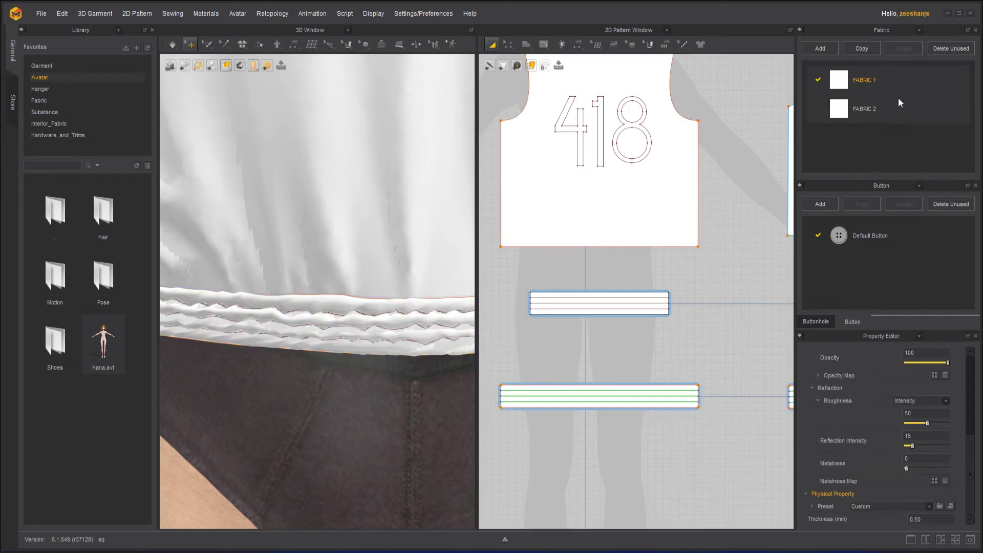
pyautogui.click(658, 404)
pyautogui.scroll(-4, 658, 405)
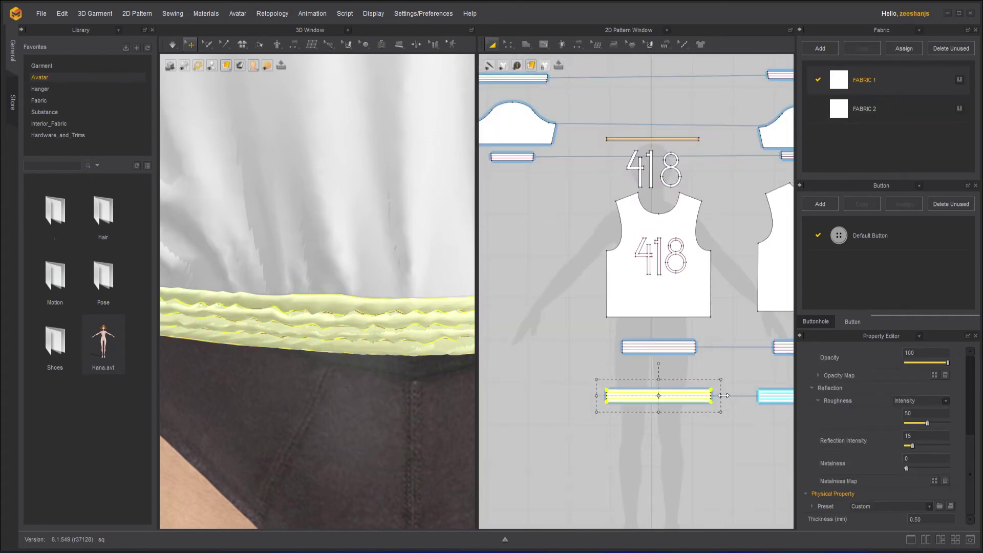
pyautogui.scroll(3, 644, 337)
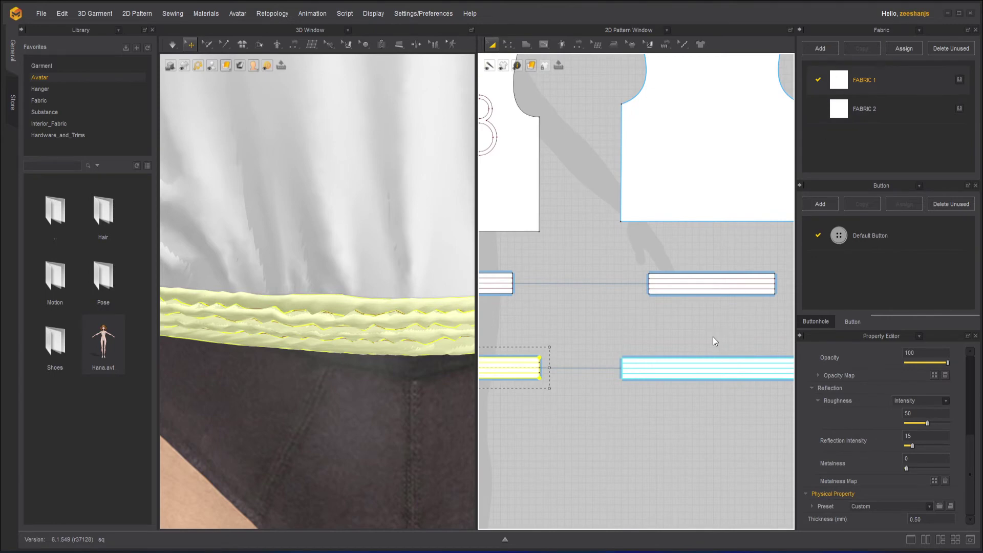
pyautogui.middleClick(699, 360)
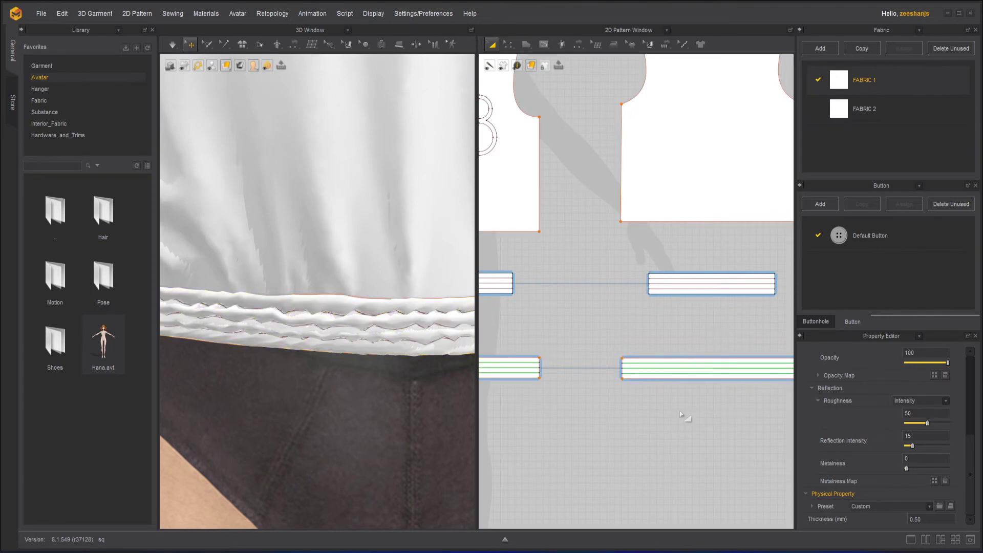
pyautogui.click(665, 272)
pyautogui.click(654, 318)
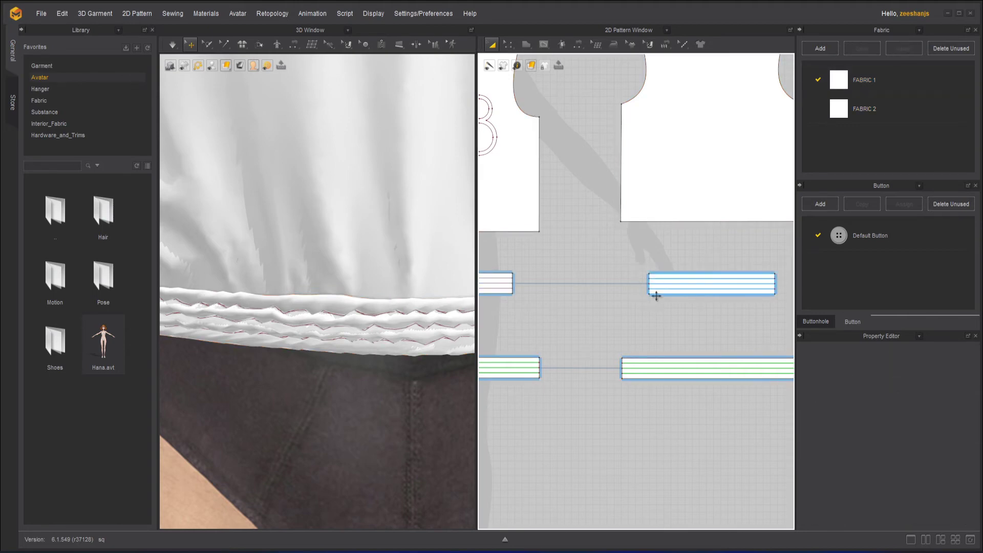
pyautogui.click(656, 293)
pyautogui.click(627, 329)
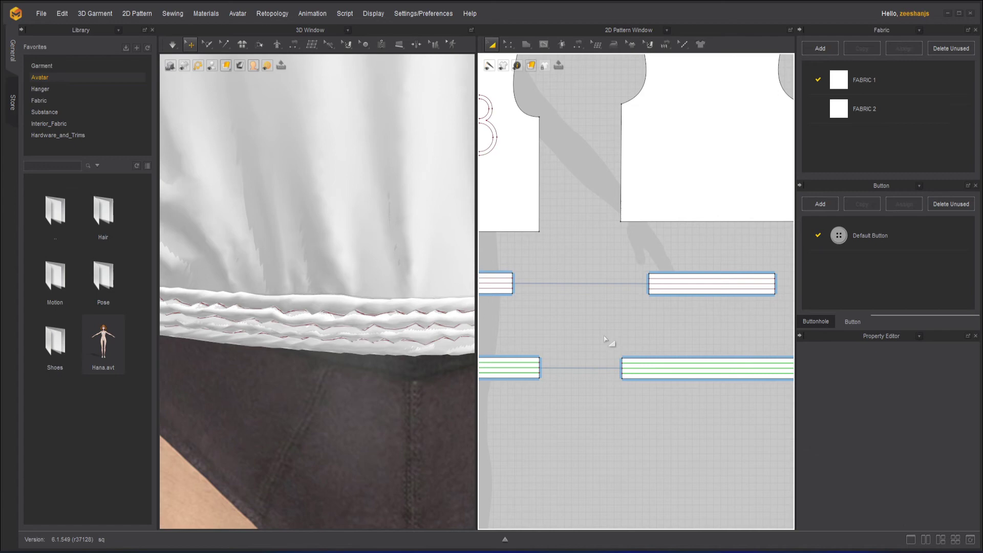
pyautogui.moveTo(610, 340); pyautogui.dragTo(737, 300, button='right')
# - Simulate the shirt, pull its lower front beside the ribbed hem to settle the folds, and review the whole garment
pyautogui.scroll(-6, 432, 327)
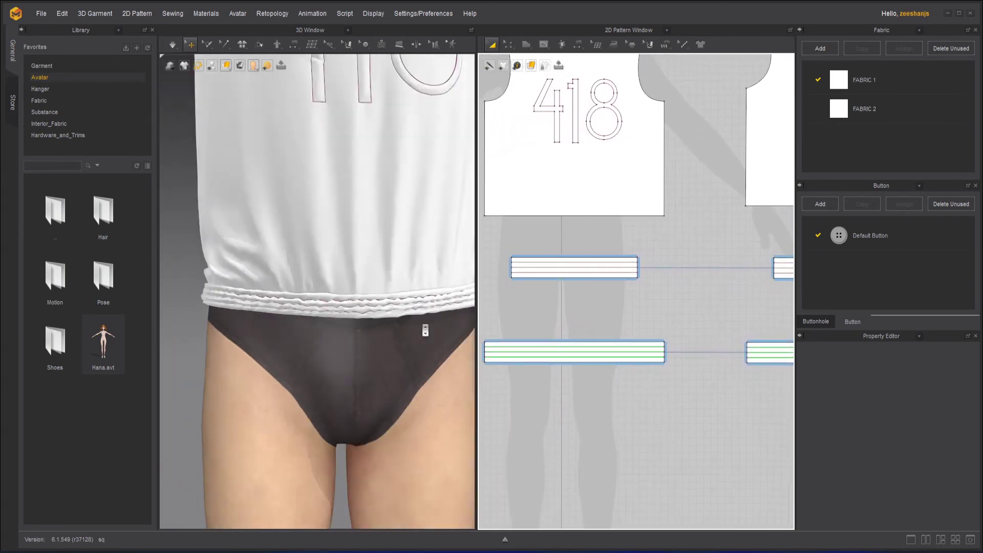
pyautogui.moveTo(279, 288)
pyautogui.mouseDown(button='right')
pyautogui.moveTo(301, 282)
pyautogui.moveTo(293, 279)
pyautogui.mouseUp(button='right')
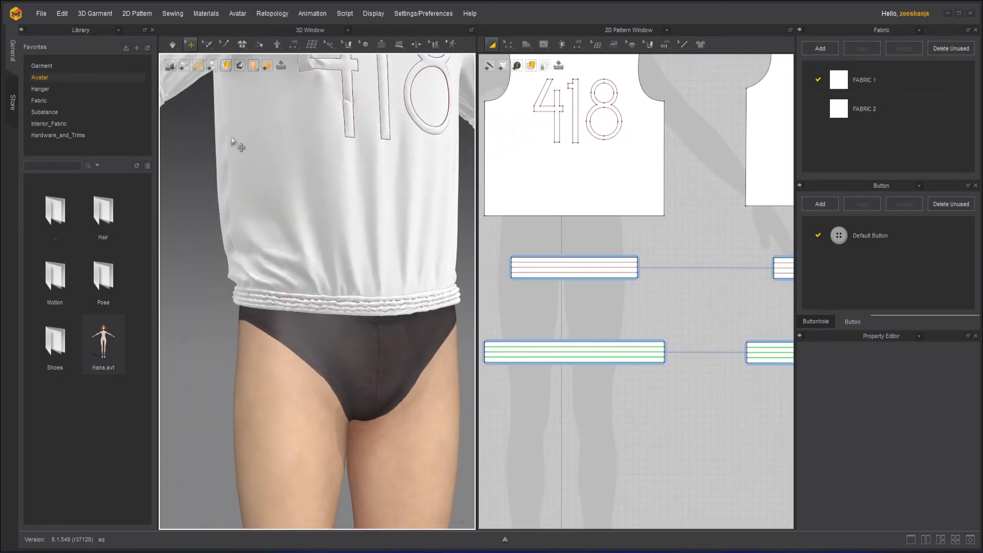
pyautogui.click(174, 51)
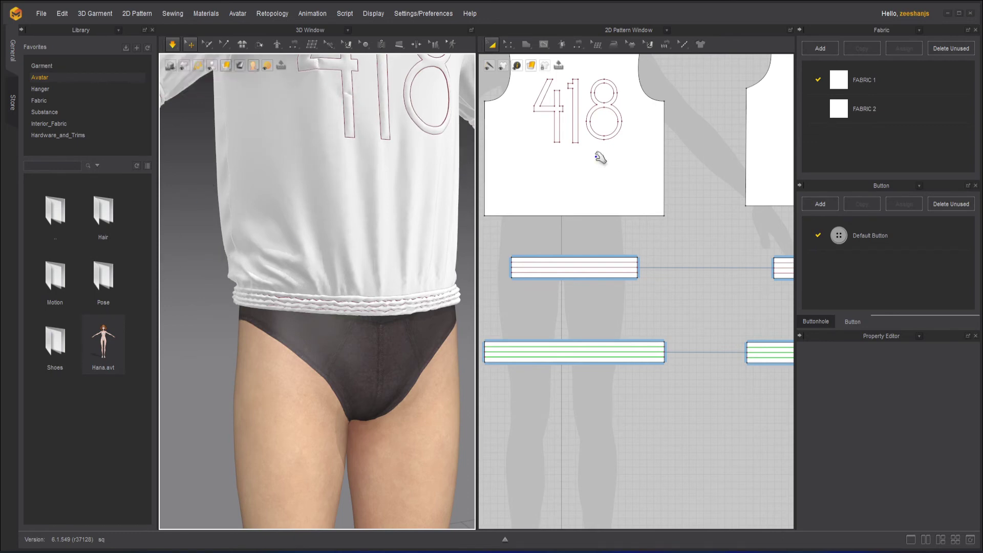
pyautogui.click(257, 242)
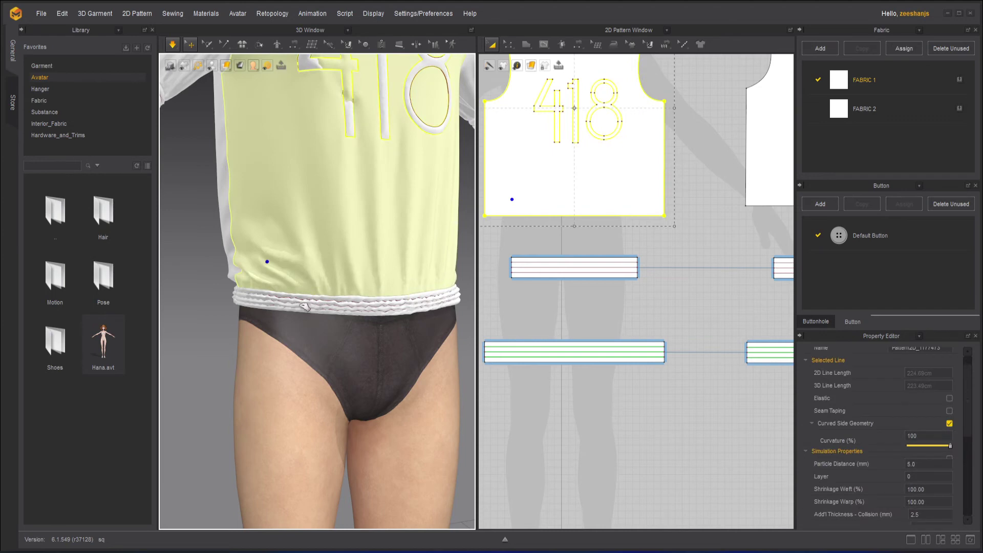
pyautogui.click(222, 291)
pyautogui.scroll(-4, 227, 297)
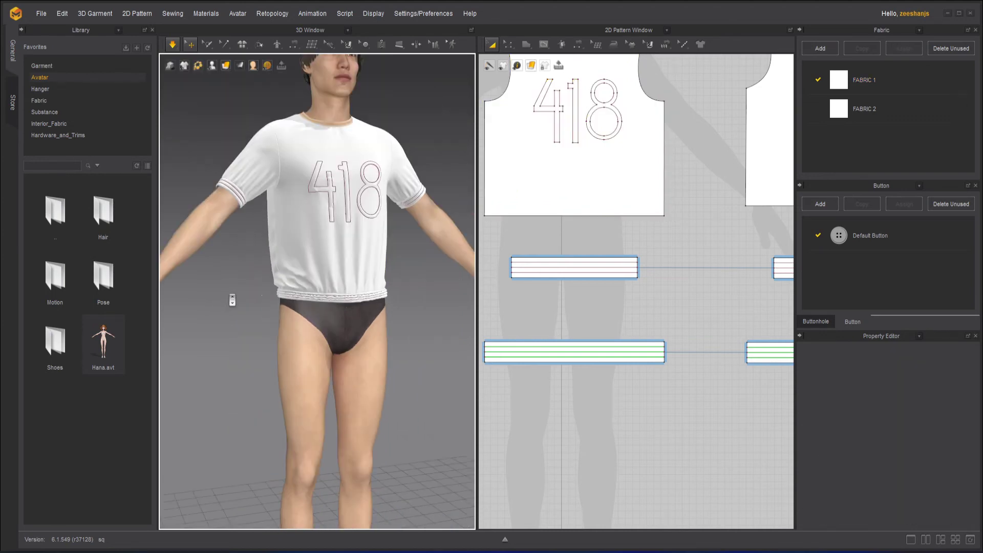
pyautogui.press('space')
pyautogui.scroll(-2, 297, 274)
pyautogui.press('space')
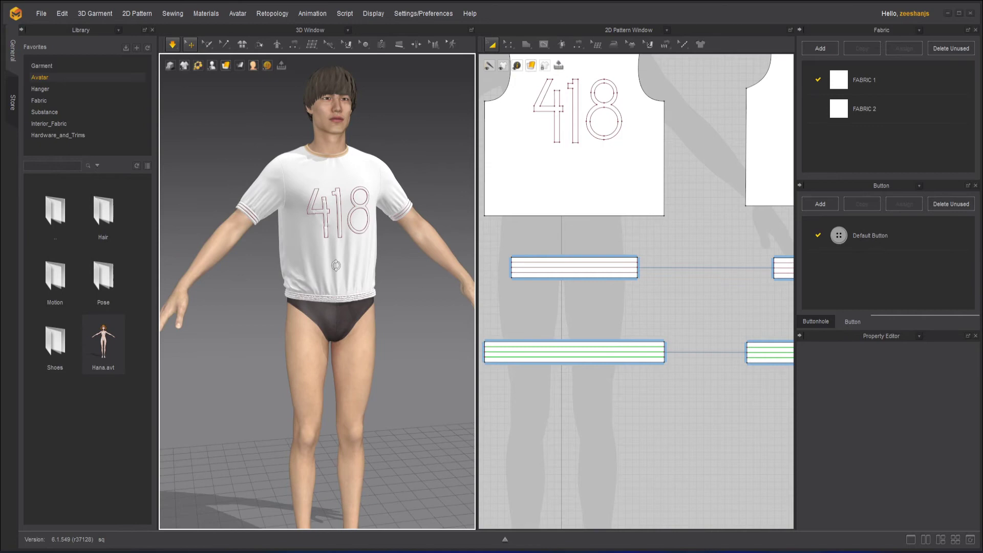
pyautogui.scroll(5, 343, 267)
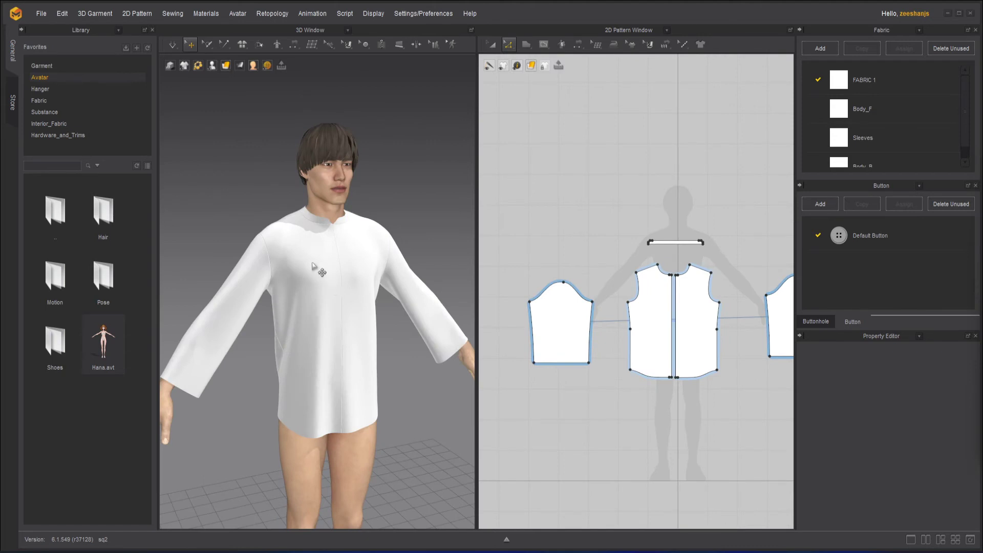
pyautogui.scroll(-5, 315, 267)
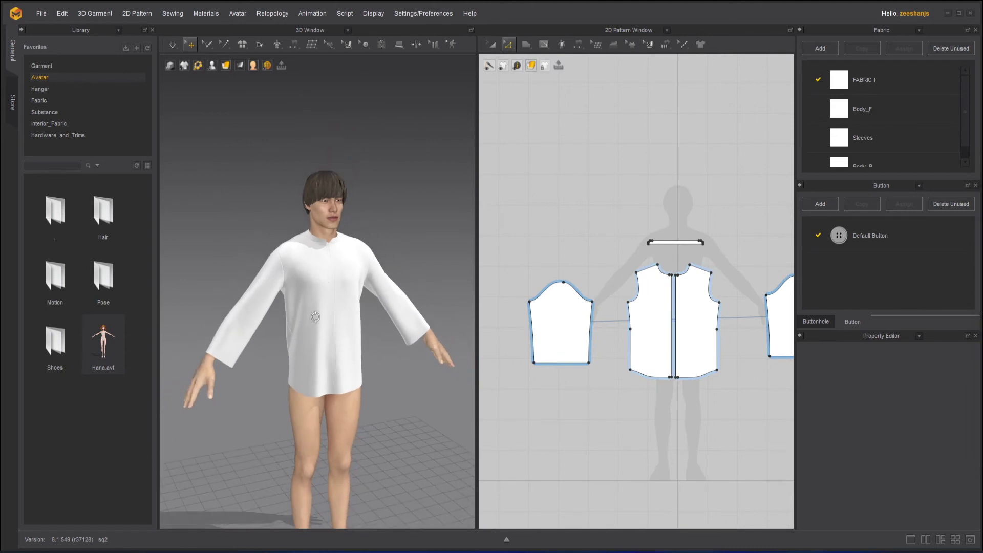
pyautogui.moveTo(320, 266); pyautogui.dragTo(287, 358, button='right')
pyautogui.scroll(5, 386, 309)
pyautogui.moveTo(386, 309); pyautogui.dragTo(338, 325, button='middle')
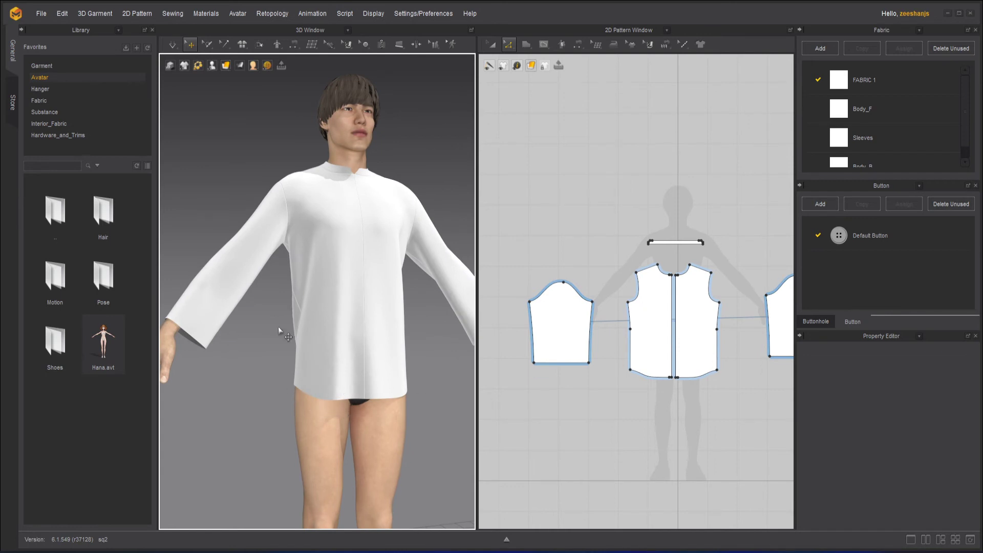
pyautogui.moveTo(280, 329); pyautogui.dragTo(334, 306, button='middle')
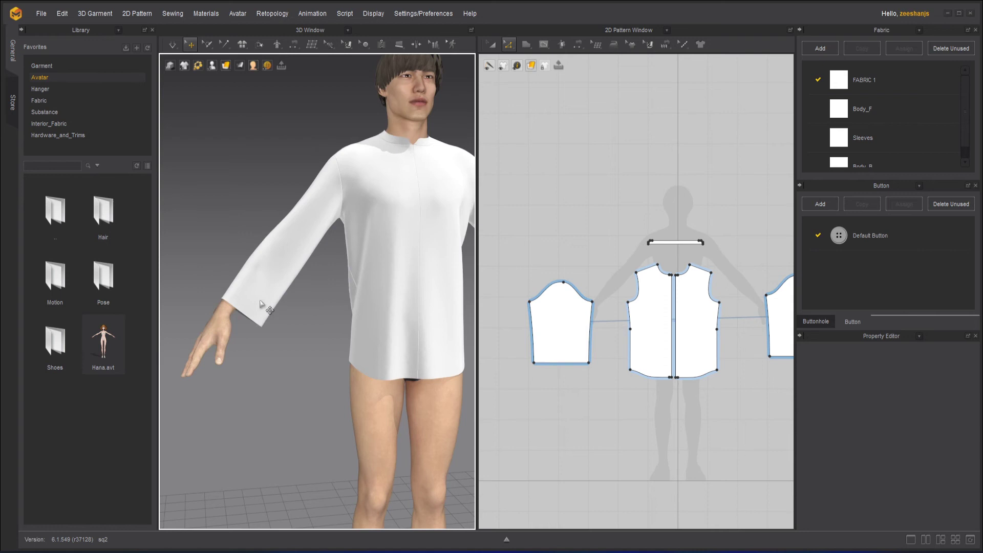
# - Offset the cuff edge of the long-sleeved shirt's right sleeve as four internal lines spaced 1.50 cm apart
pyautogui.scroll(2, 558, 391)
pyautogui.scroll(4, 558, 390)
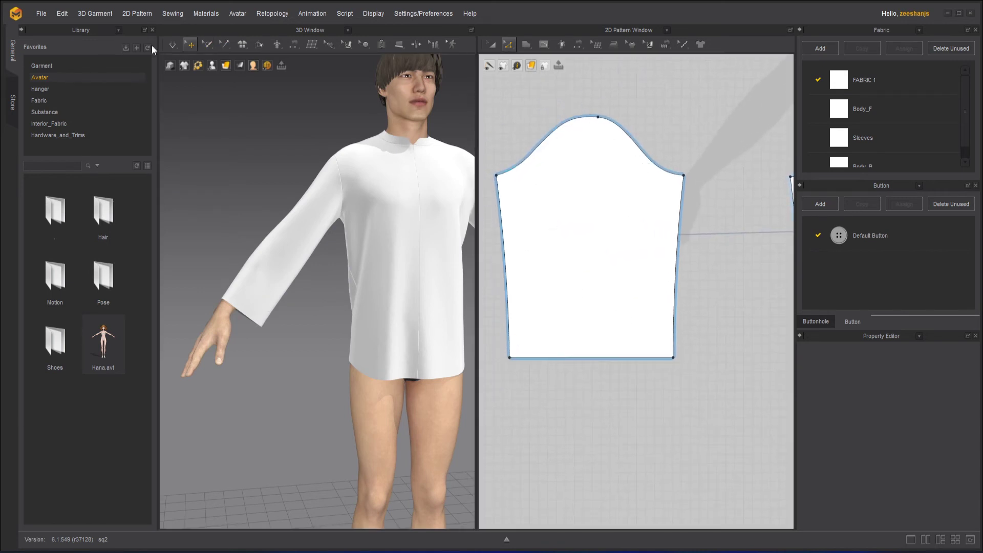
pyautogui.moveTo(508, 43)
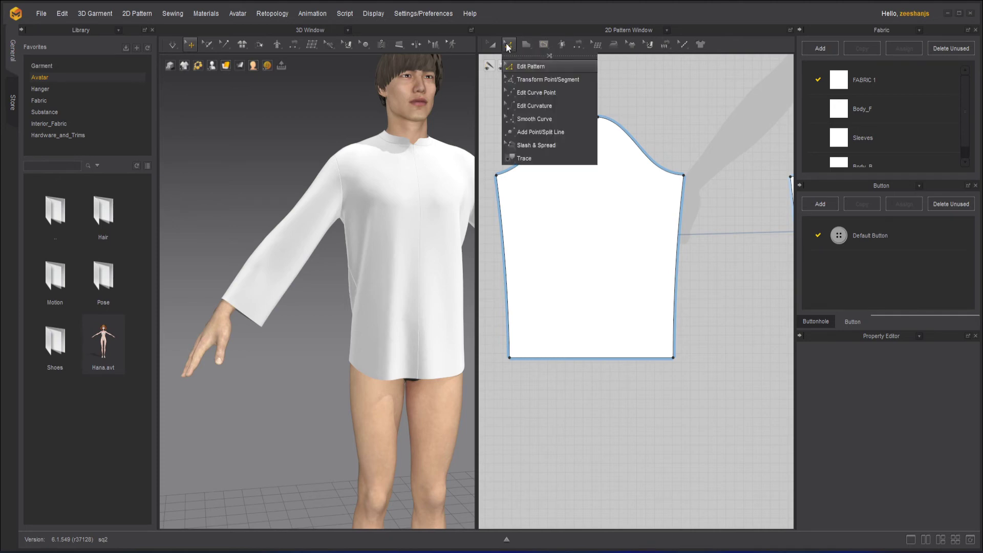
pyautogui.click(530, 63)
pyautogui.click(595, 357)
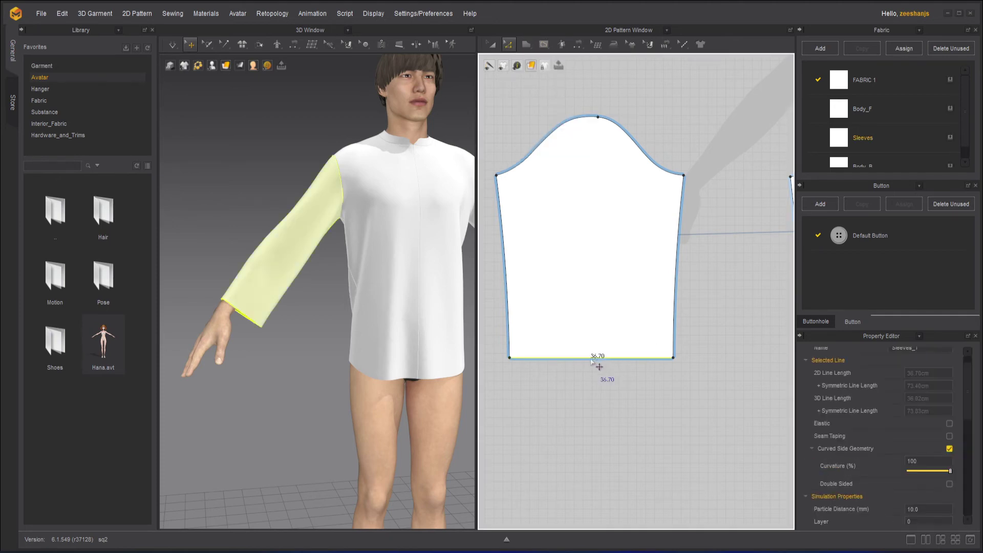
pyautogui.rightClick(592, 360)
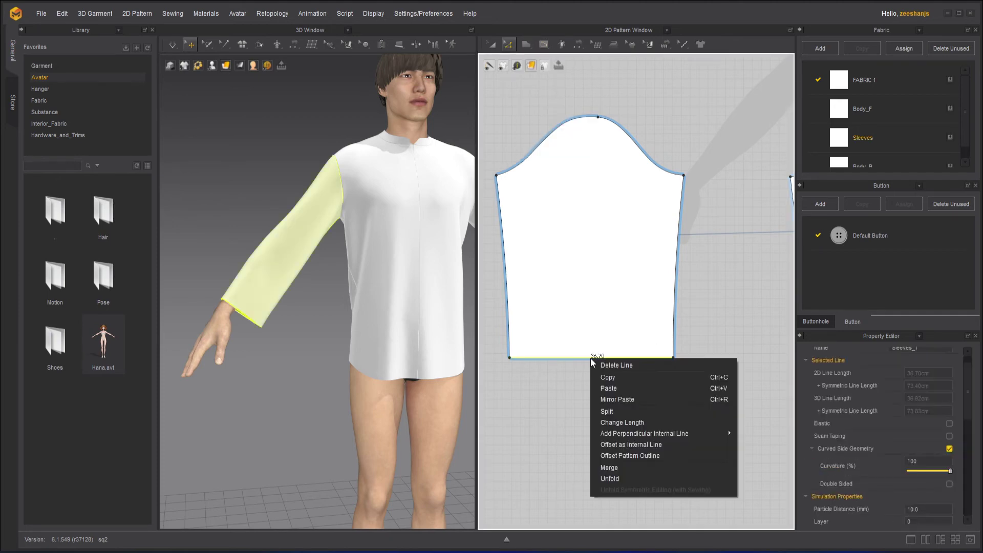
pyautogui.click(655, 446)
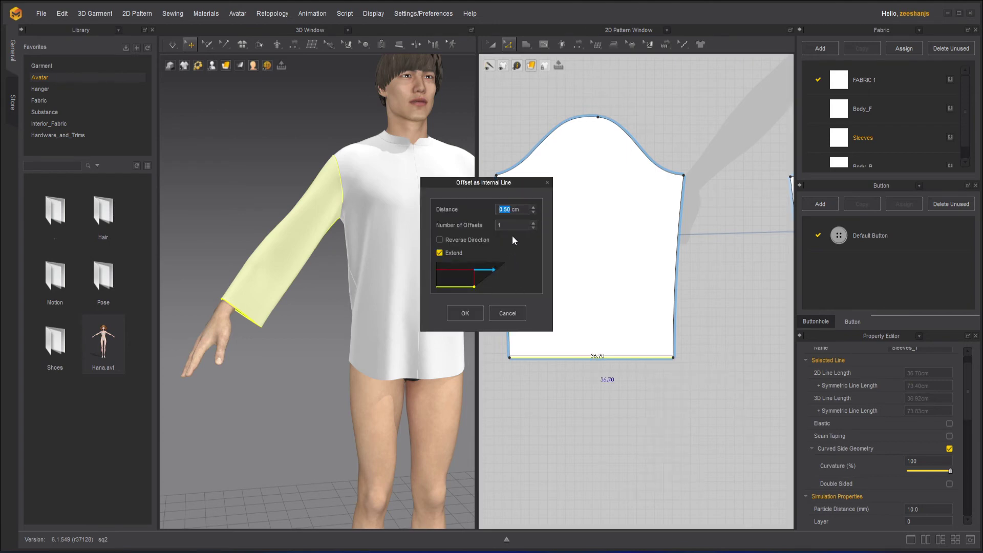
pyautogui.click(533, 207)
pyautogui.click(534, 208)
pyautogui.click(533, 207)
pyautogui.click(533, 207)
pyautogui.click(533, 223)
pyautogui.click(533, 222)
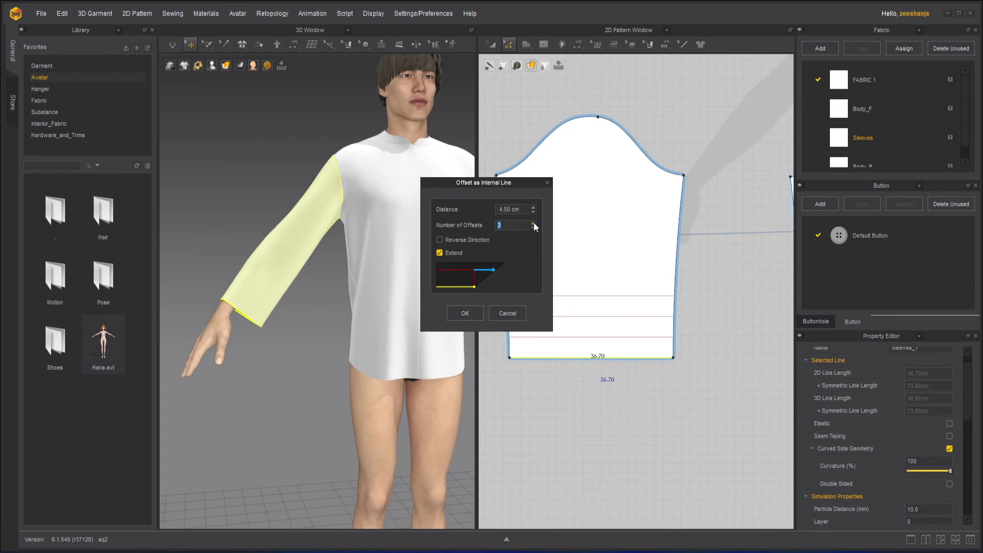
pyautogui.click(535, 211)
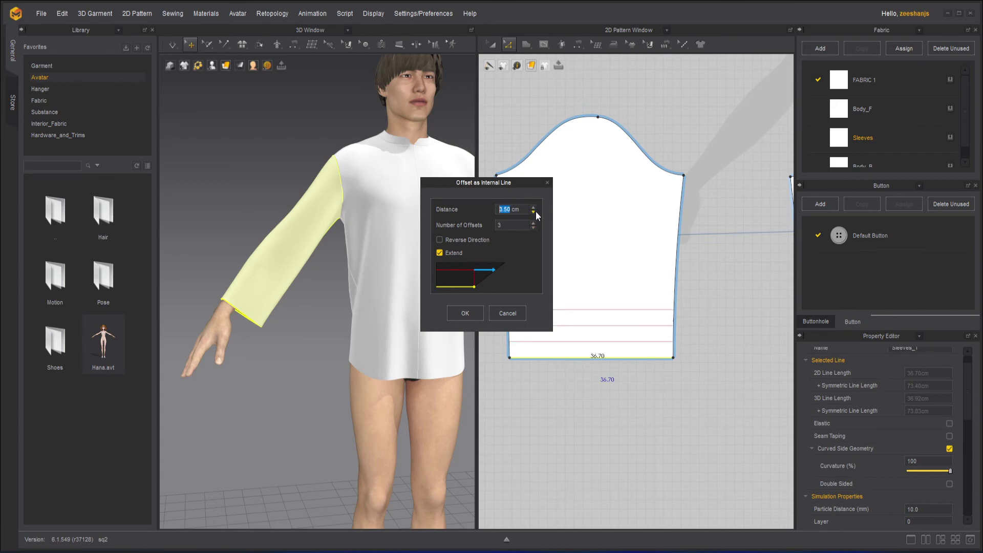
pyautogui.click(536, 212)
pyautogui.click(536, 212)
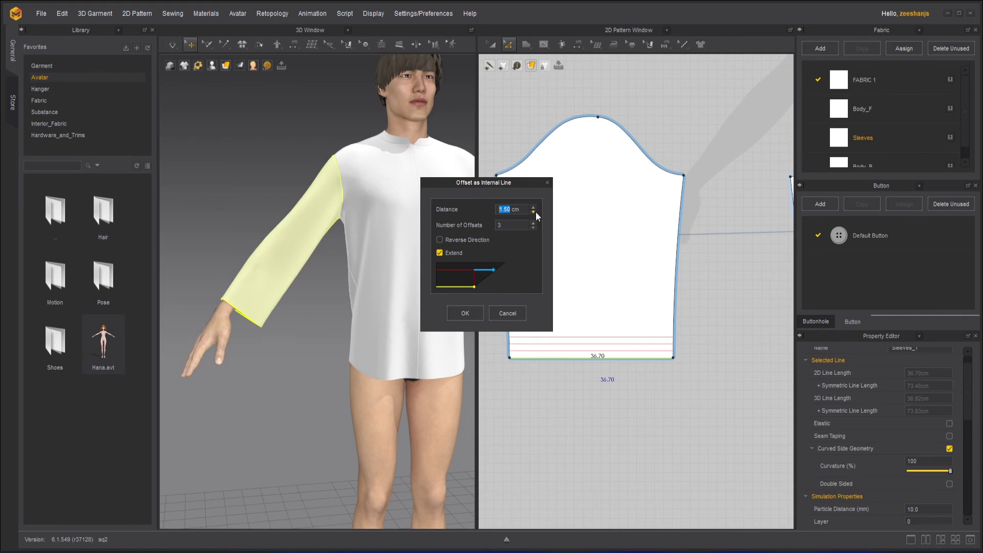
pyautogui.click(535, 223)
pyautogui.click(464, 313)
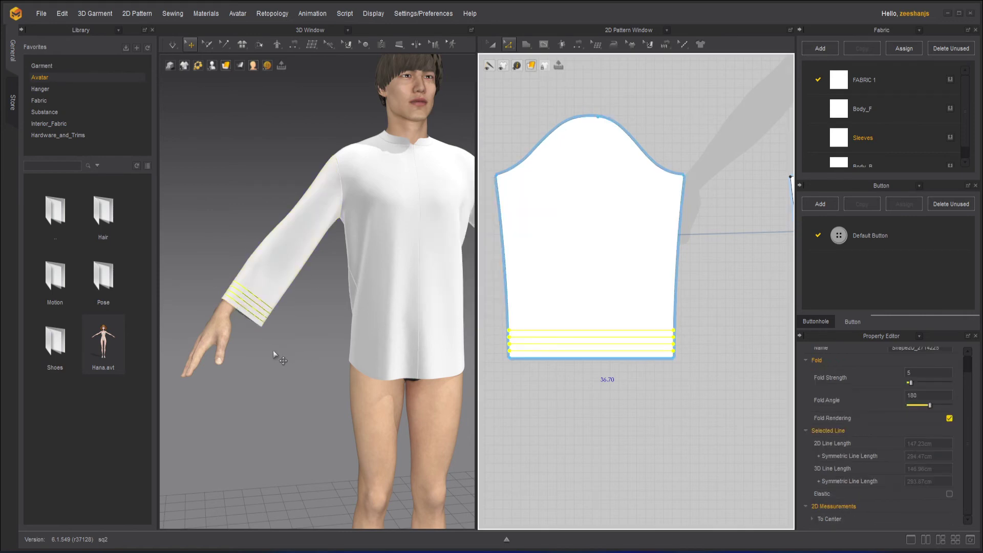
# - Deselect the sleeve's internal lines and start simulating the shirt with the right cuff in close view
pyautogui.scroll(-3, 303, 330)
pyautogui.scroll(2, 303, 330)
pyautogui.click(302, 328)
pyautogui.scroll(5, 344, 356)
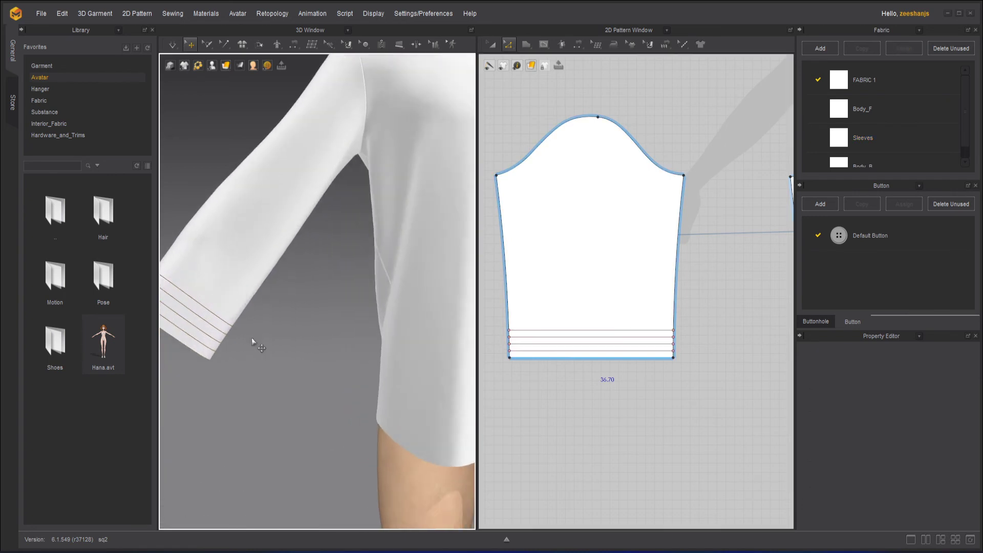
pyautogui.click(173, 44)
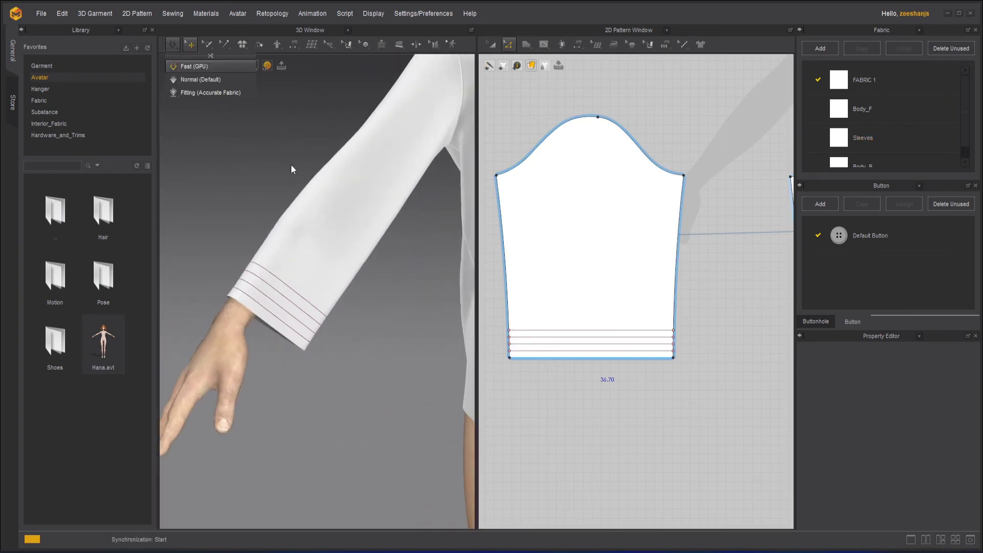
pyautogui.click(362, 315)
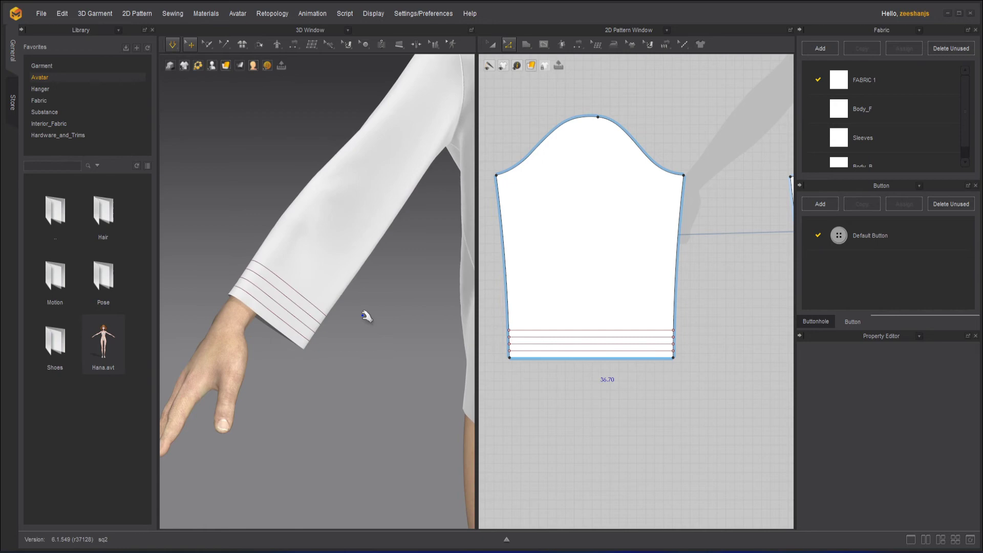
pyautogui.scroll(2, 308, 332)
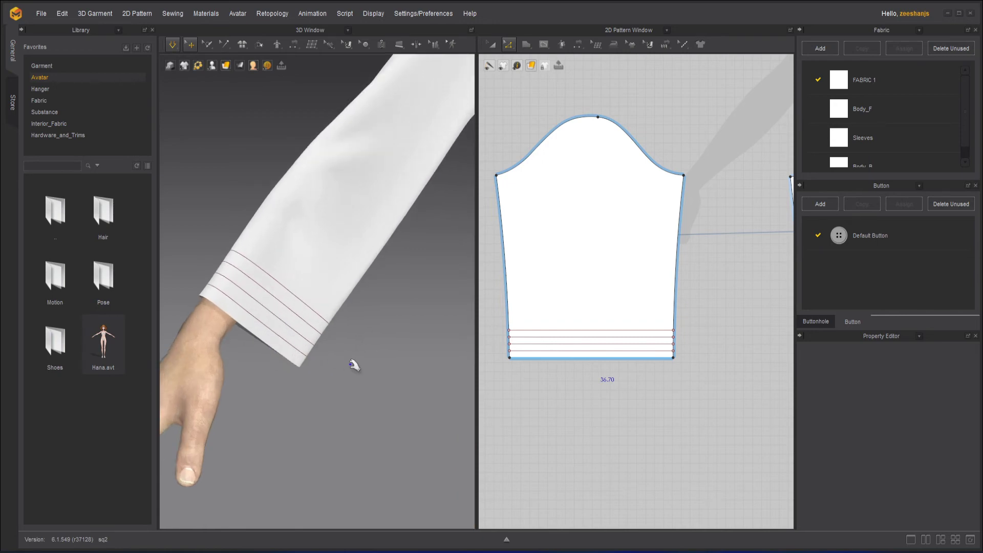
# - Turn on Elastic for the three internal lines nearest the sleeve's cuff edge
pyautogui.scroll(5, 568, 360)
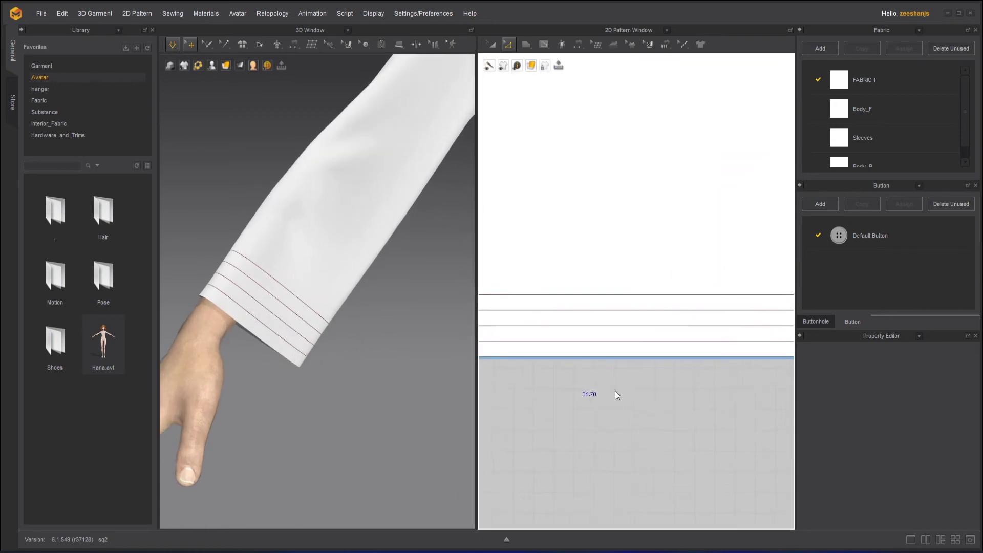
pyautogui.click(546, 340)
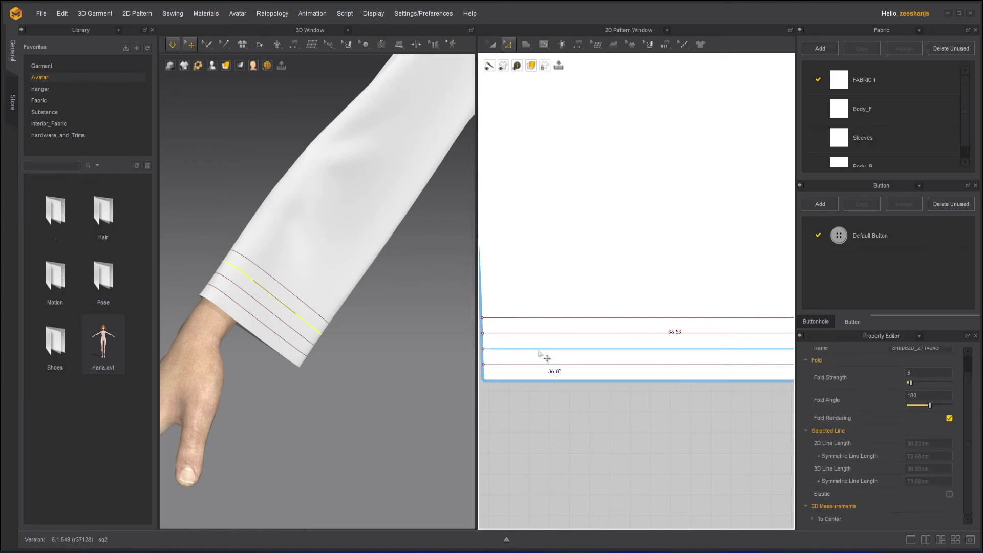
pyautogui.keyDown('shift'); pyautogui.click(539, 350); pyautogui.keyUp('shift')
pyautogui.keyDown('shift'); pyautogui.click(538, 365); pyautogui.keyUp('shift')
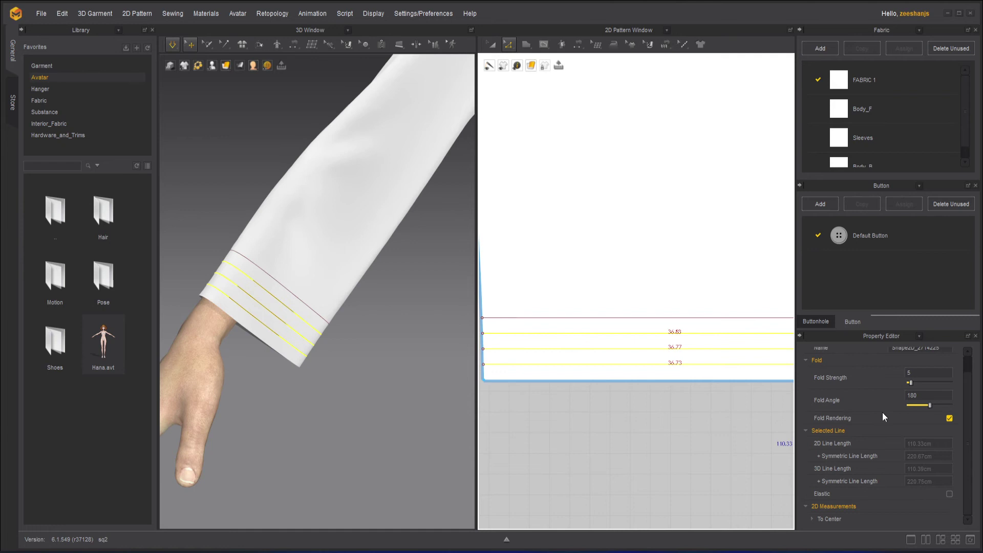
pyautogui.click(949, 495)
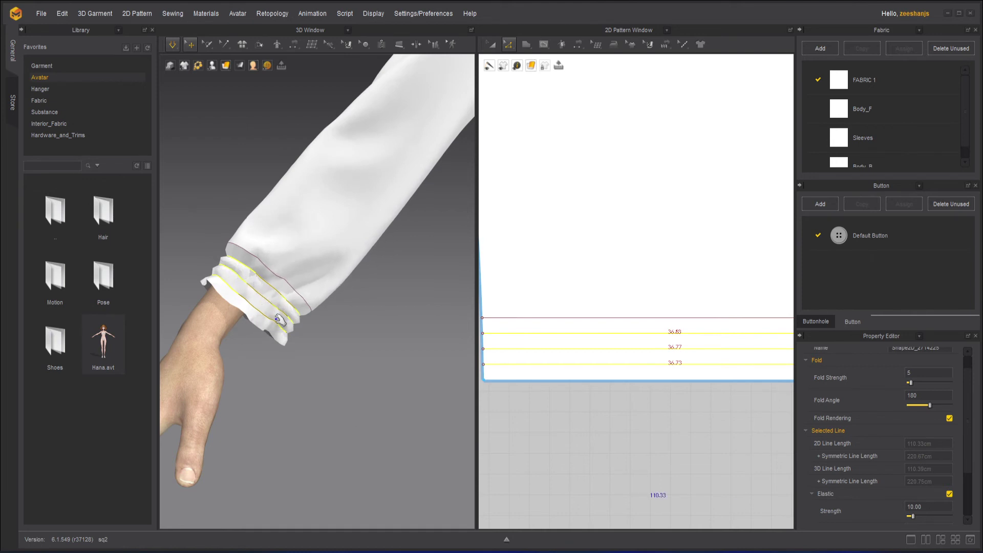
# - Try elastic ratios of 94, 12 and 25 on the three cuff lines and inspect the gathering around the wrist
pyautogui.scroll(-3, 953, 461)
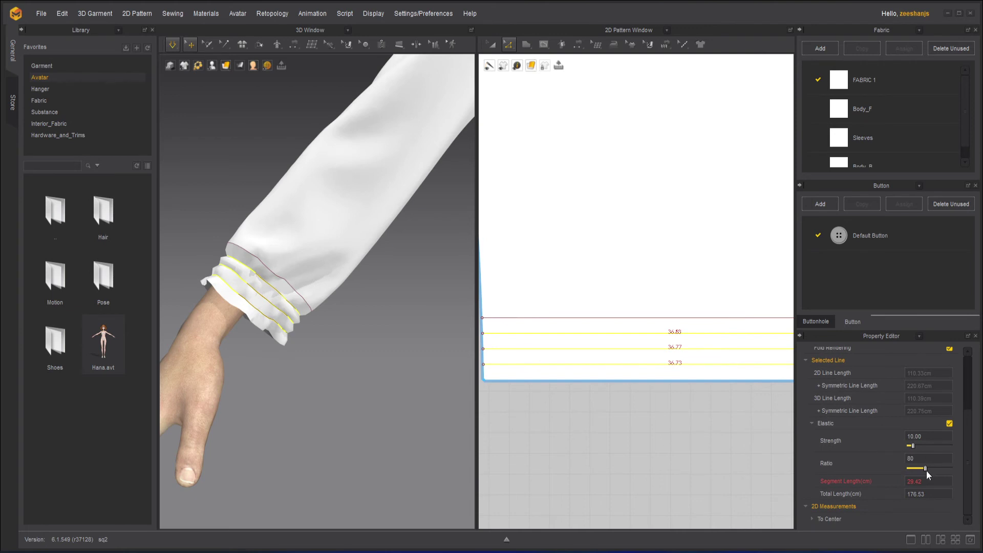
pyautogui.click(929, 469)
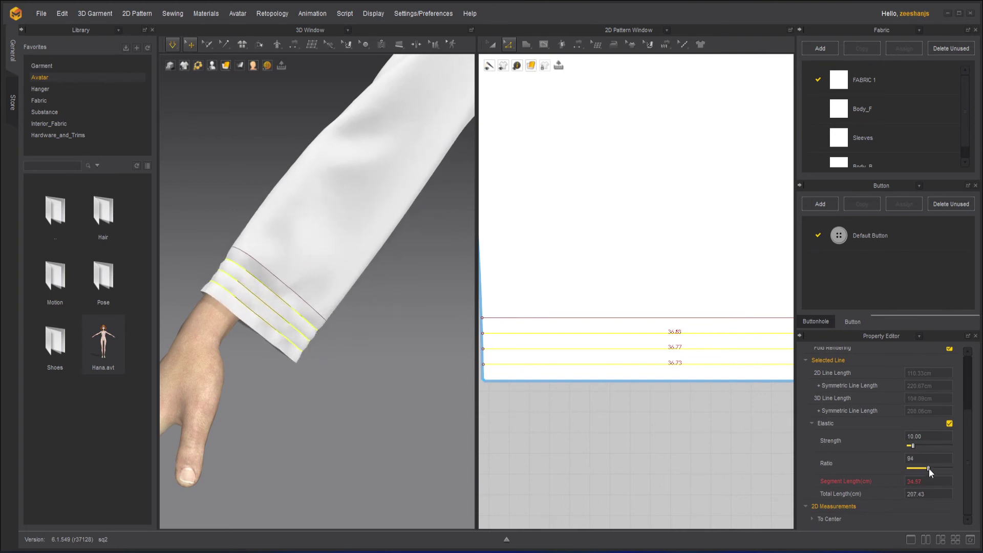
pyautogui.moveTo(935, 469); pyautogui.dragTo(920, 469)
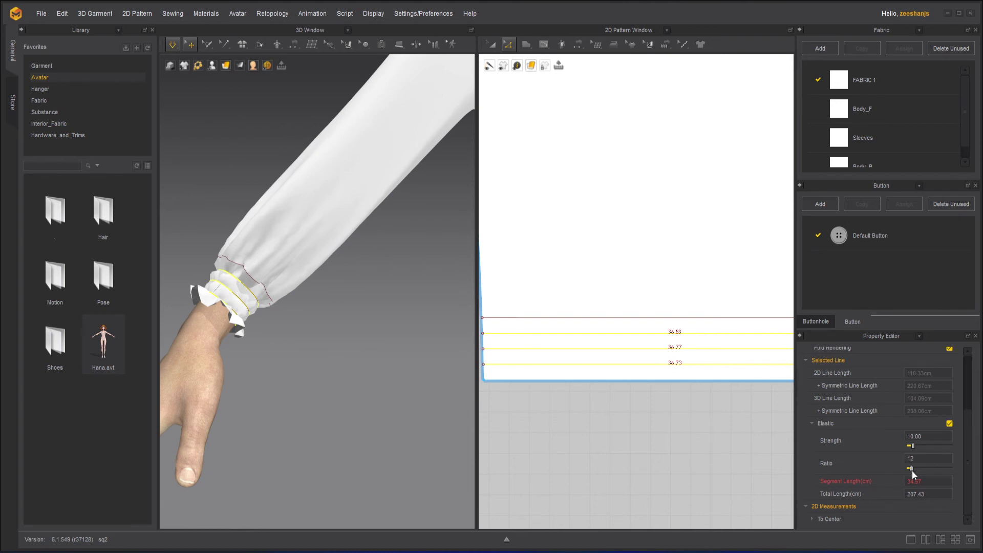
pyautogui.click(915, 471)
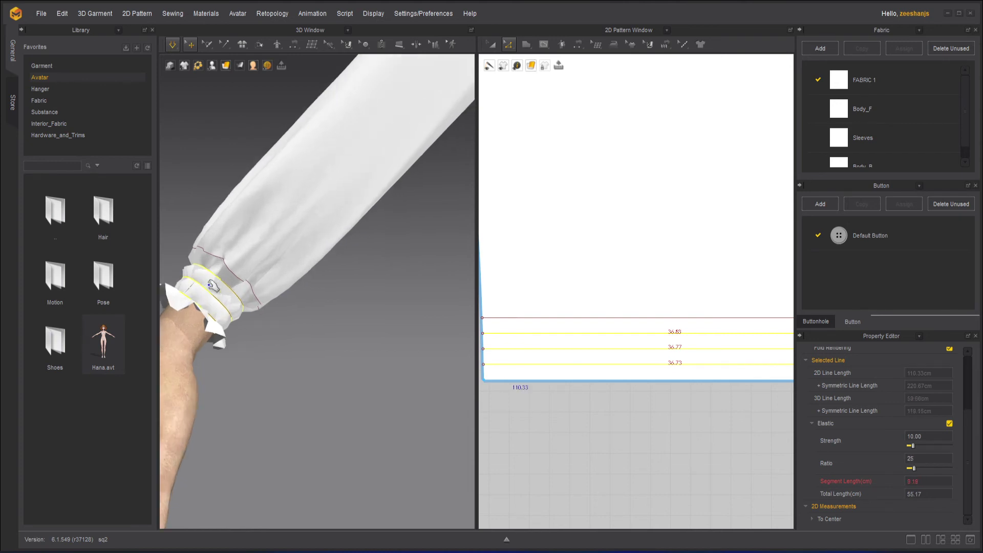
pyautogui.scroll(-3, 213, 285)
pyautogui.moveTo(217, 293); pyautogui.dragTo(403, 358, button='middle')
pyautogui.scroll(2, 404, 373)
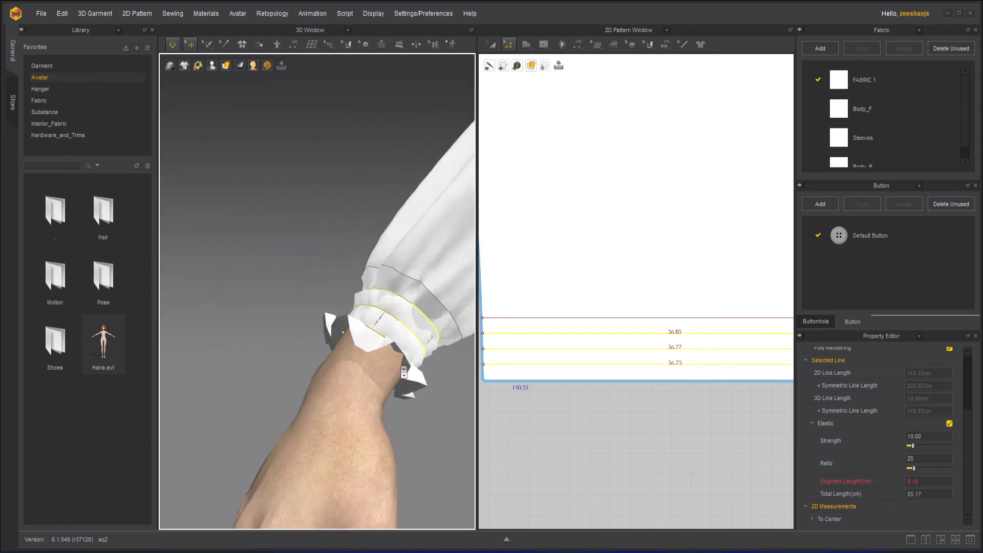
pyautogui.scroll(2, 404, 373)
pyautogui.moveTo(402, 371); pyautogui.dragTo(366, 347, button='right')
pyautogui.scroll(-1, 390, 374)
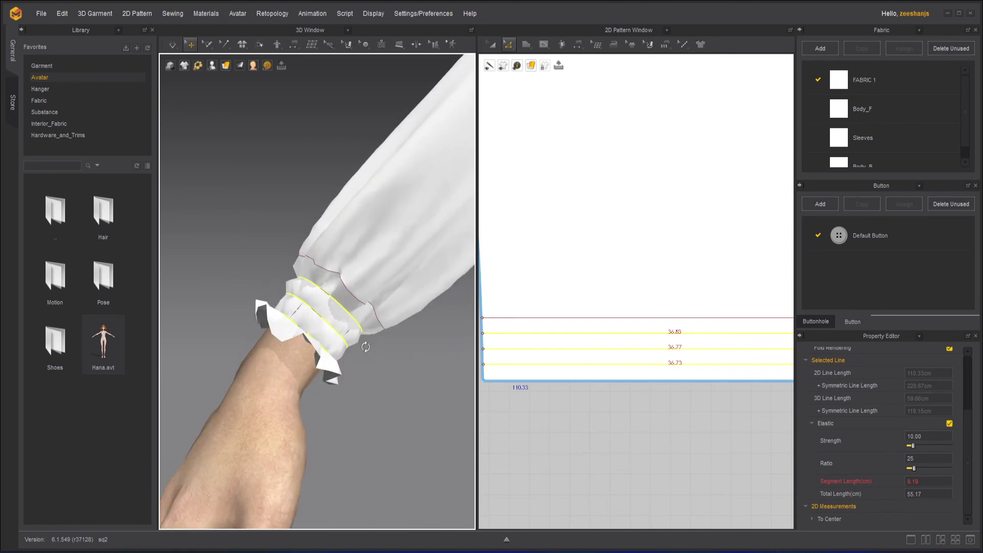
# - Set the three cuff lines' elastic ratio to 44, raise their elastic strength, and stop the simulation
pyautogui.press('space')
pyautogui.doubleClick(921, 459)
pyautogui.write('30')
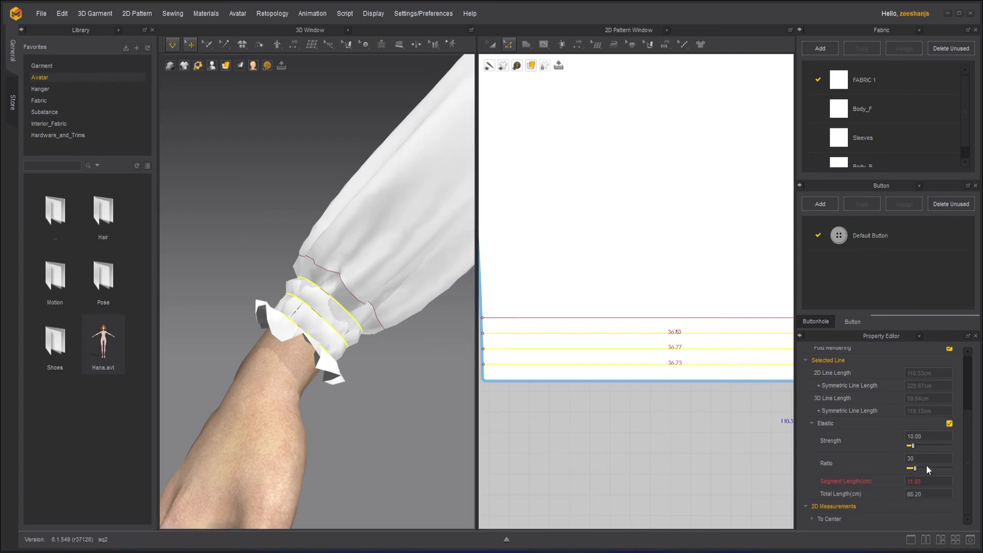
pyautogui.moveTo(924, 460)
pyautogui.mouseDown()
pyautogui.moveTo(903, 461)
pyautogui.moveTo(917, 469)
pyautogui.mouseUp()
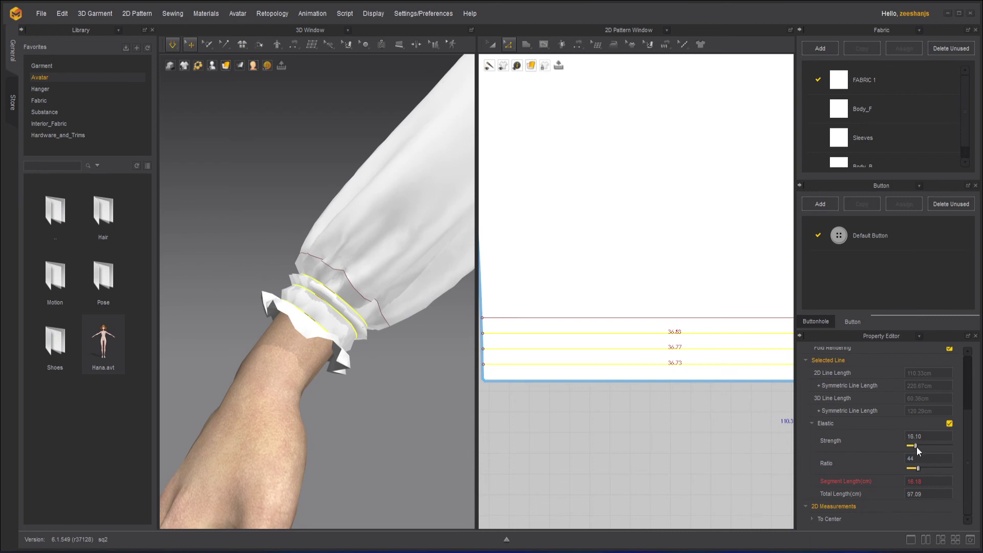
pyautogui.click(920, 446)
pyautogui.click(176, 46)
pyautogui.click(392, 368)
# - Set the particle distance of the shirt's sleeve pattern to 2 mm
pyautogui.scroll(-8, 399, 365)
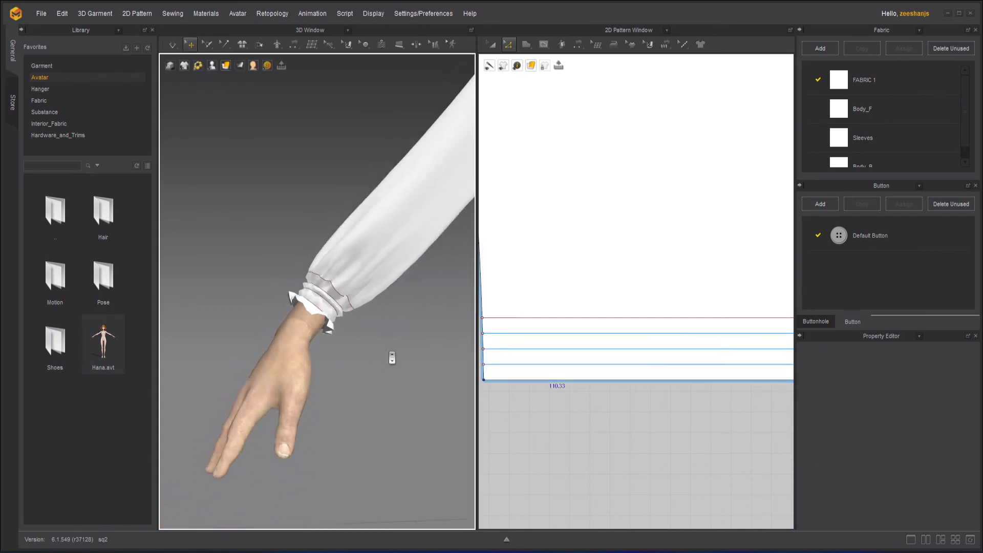
pyautogui.moveTo(366, 372); pyautogui.dragTo(237, 390, button='middle')
pyautogui.scroll(-10, 558, 331)
pyautogui.scroll(2, 574, 274)
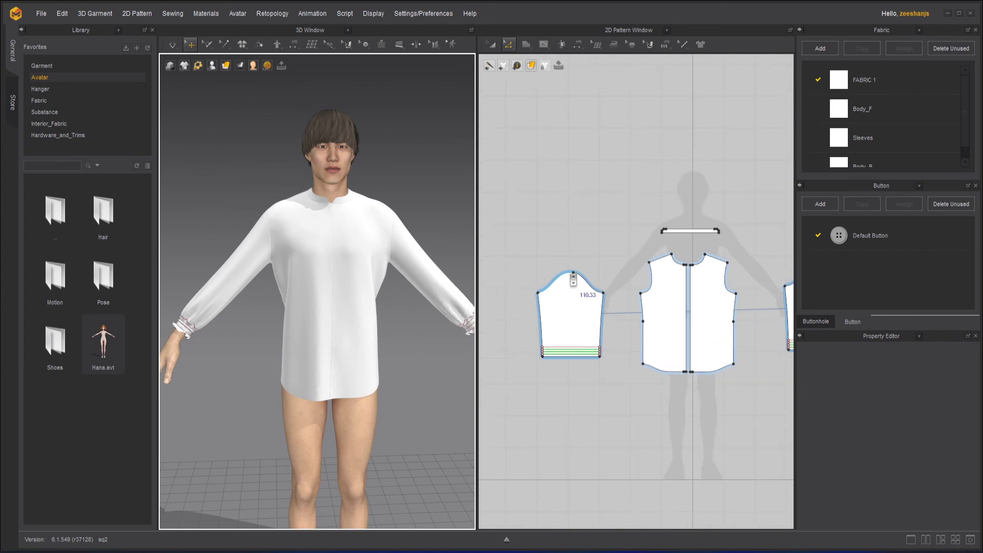
pyautogui.click(491, 44)
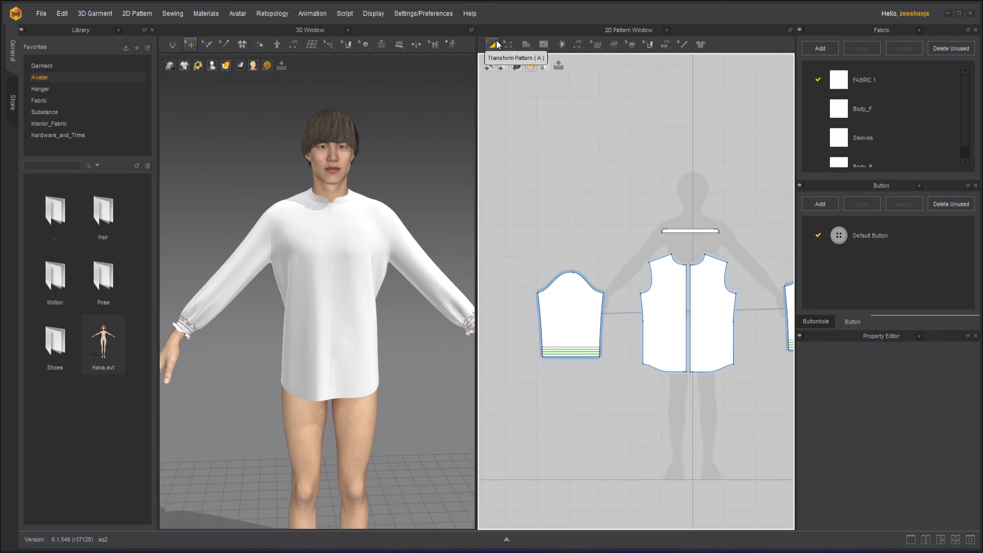
pyautogui.click(570, 322)
pyautogui.click(930, 474)
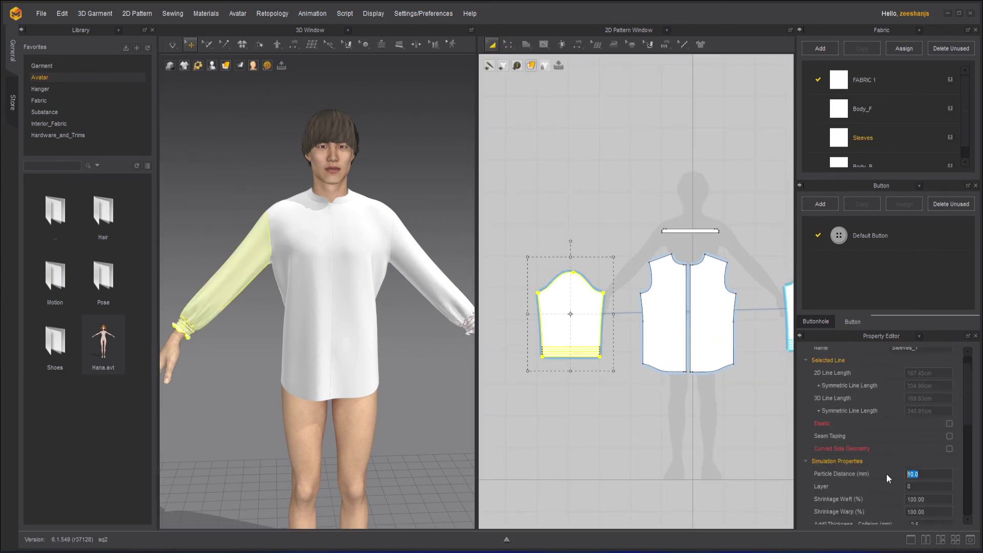
pyautogui.write('5')
pyautogui.click(923, 473)
pyautogui.write('2')
pyautogui.click(220, 324)
# - Simulate the refined sleeve and examine the folds of its gathered cuff up close
pyautogui.moveTo(220, 323); pyautogui.dragTo(305, 303, button='middle')
pyautogui.scroll(3, 269, 309)
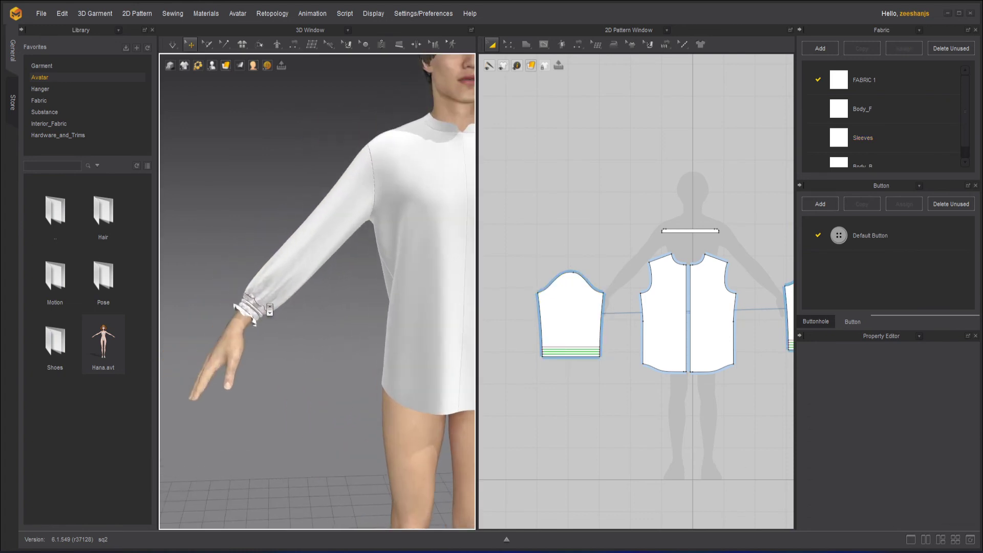
pyautogui.scroll(10, 270, 310)
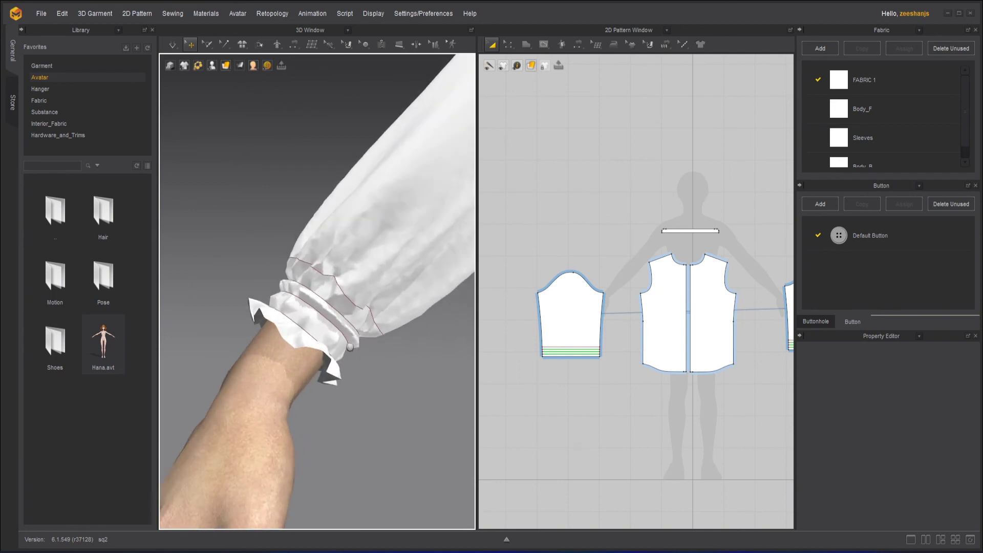
pyautogui.scroll(2, 353, 349)
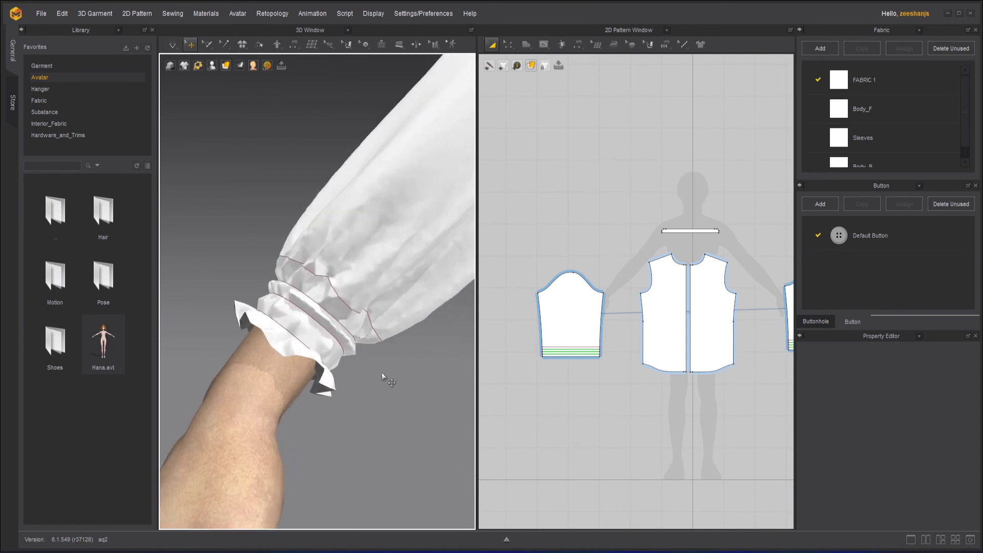
pyautogui.click(173, 44)
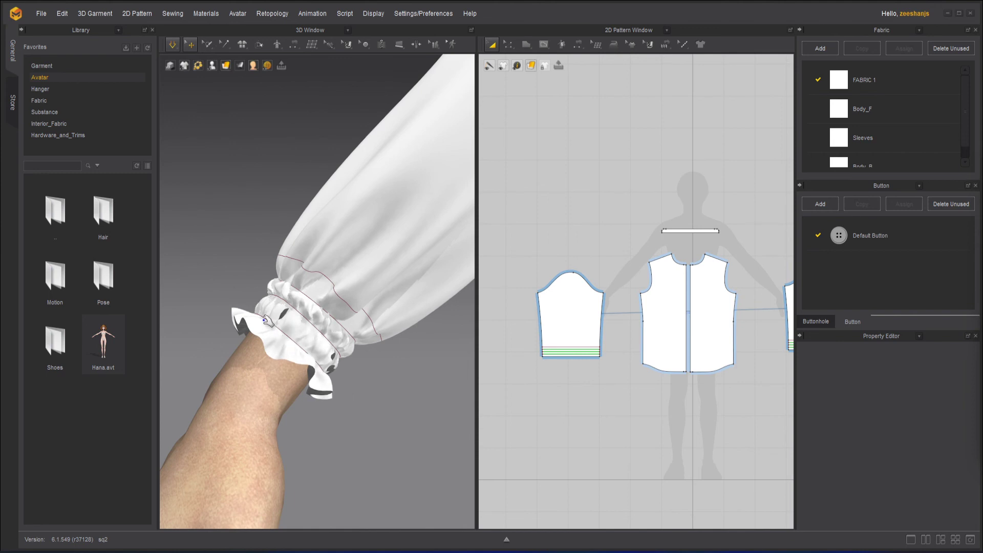
pyautogui.scroll(5, 284, 333)
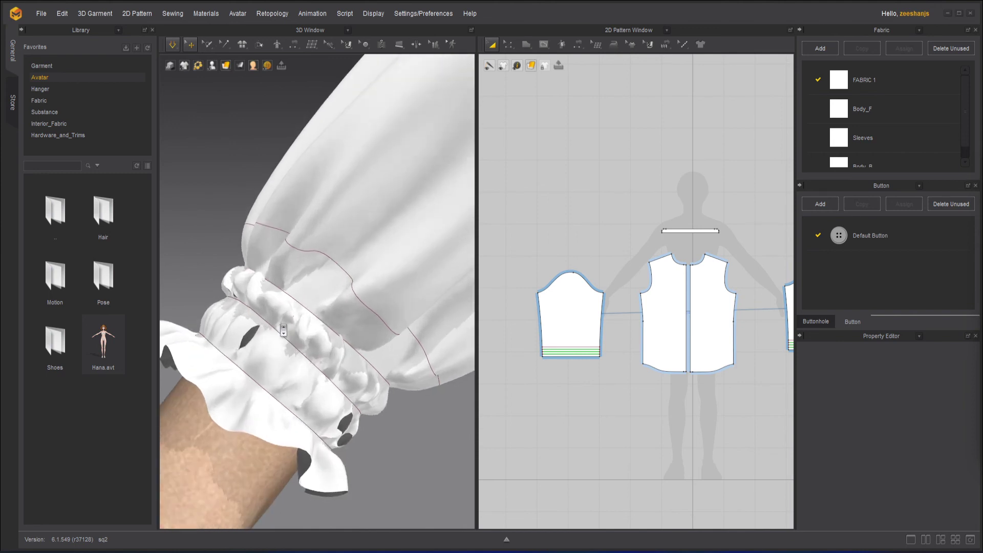
pyautogui.scroll(-3, 283, 330)
pyautogui.scroll(-4, 283, 336)
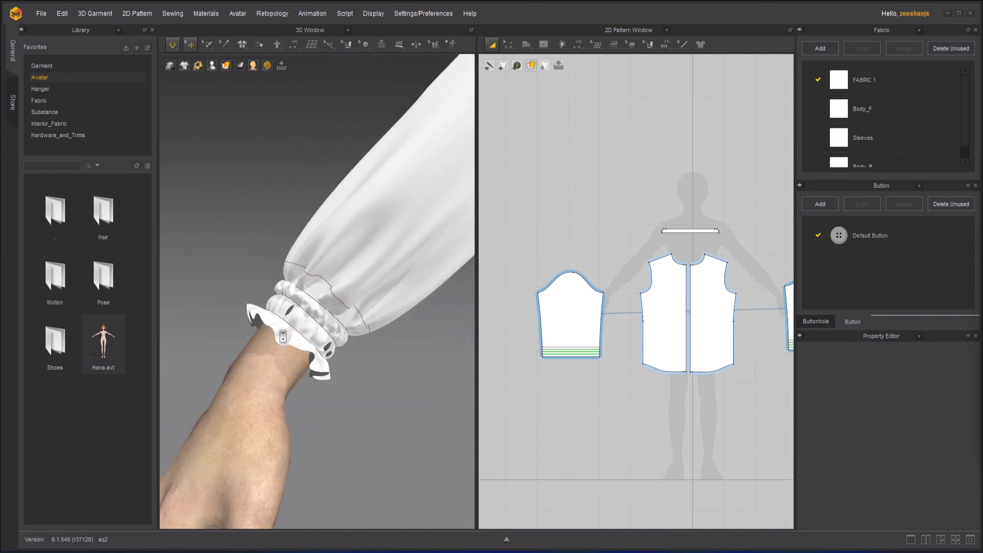
pyautogui.click(291, 312)
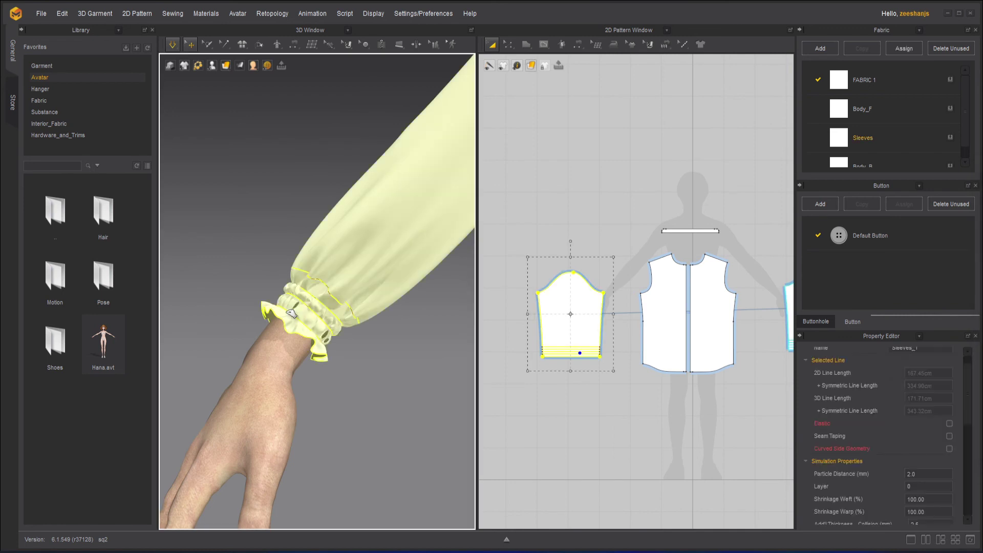
pyautogui.click(352, 347)
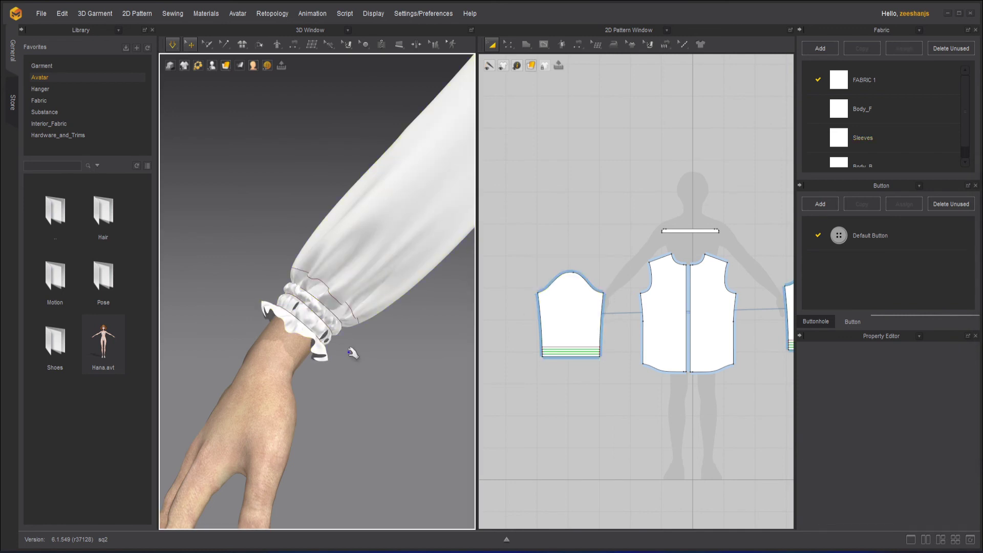
# - Pause the simulation, review the whole shirt with its gathered cuffs from several angles, and simulate it again
pyautogui.scroll(-2, 352, 358)
pyautogui.scroll(-8, 353, 359)
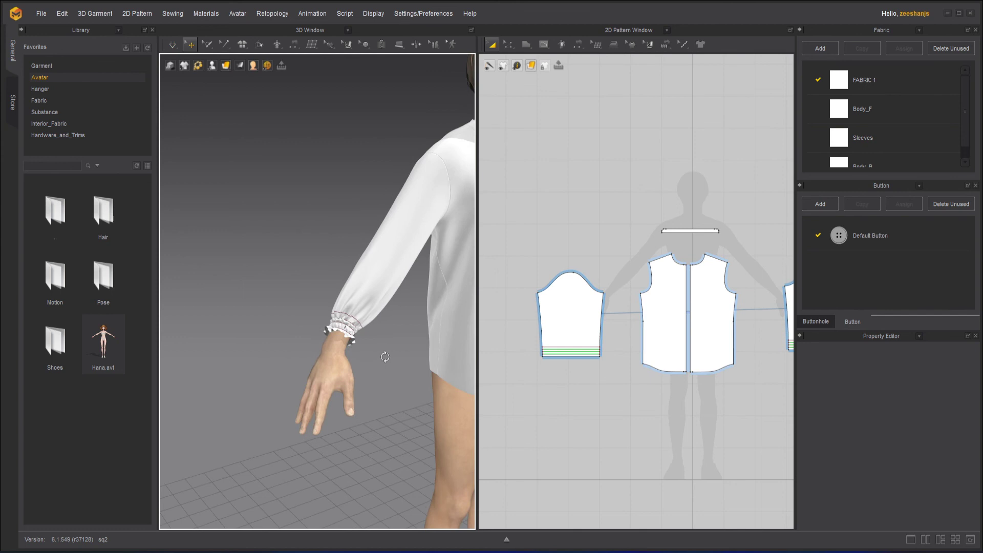
pyautogui.moveTo(379, 331); pyautogui.dragTo(219, 345, button='middle')
pyautogui.press('space')
pyautogui.moveTo(220, 345); pyautogui.dragTo(287, 334, button='right')
pyautogui.press('2')
pyautogui.scroll(-3, 270, 318)
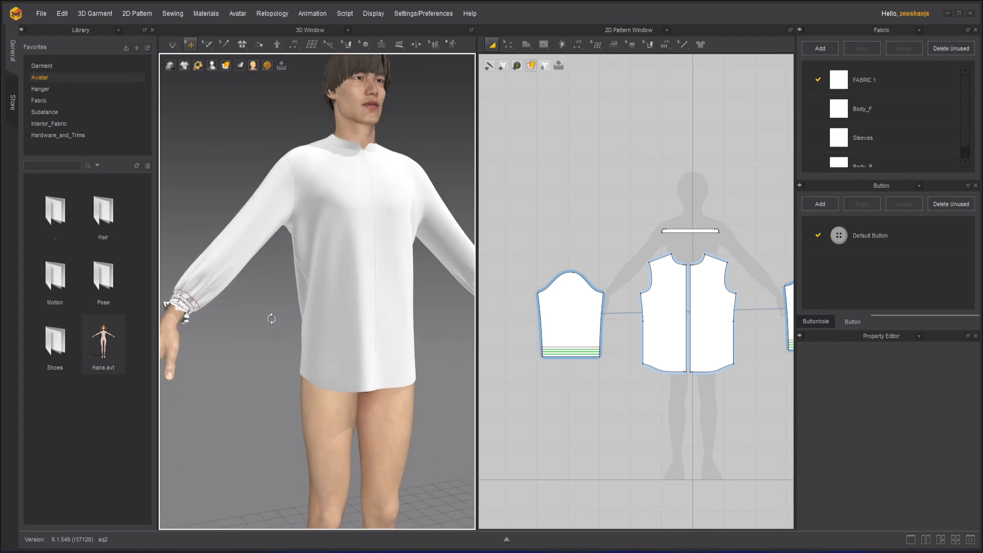
pyautogui.scroll(-3, 301, 345)
pyautogui.moveTo(268, 340); pyautogui.dragTo(286, 333, button='right')
pyautogui.press('space')
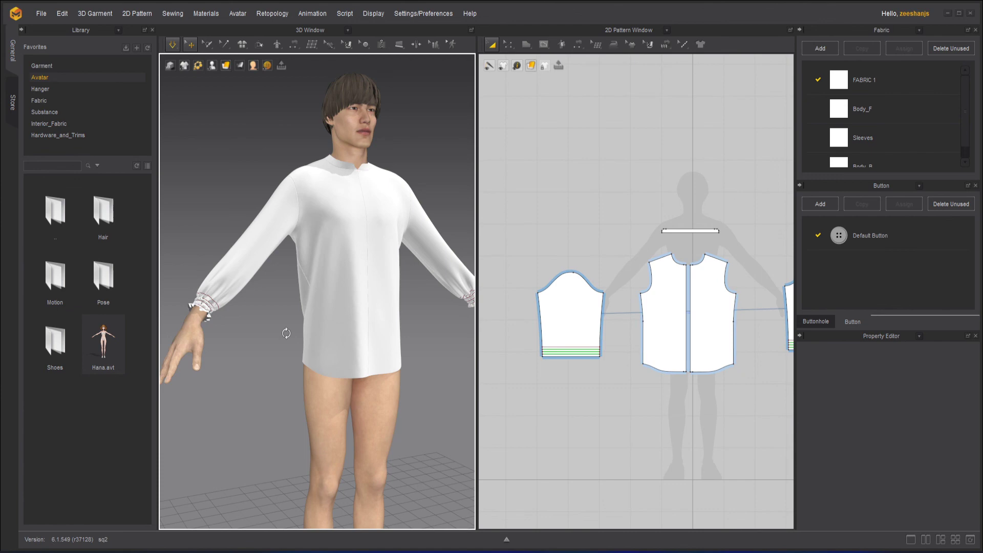
pyautogui.scroll(2, 253, 317)
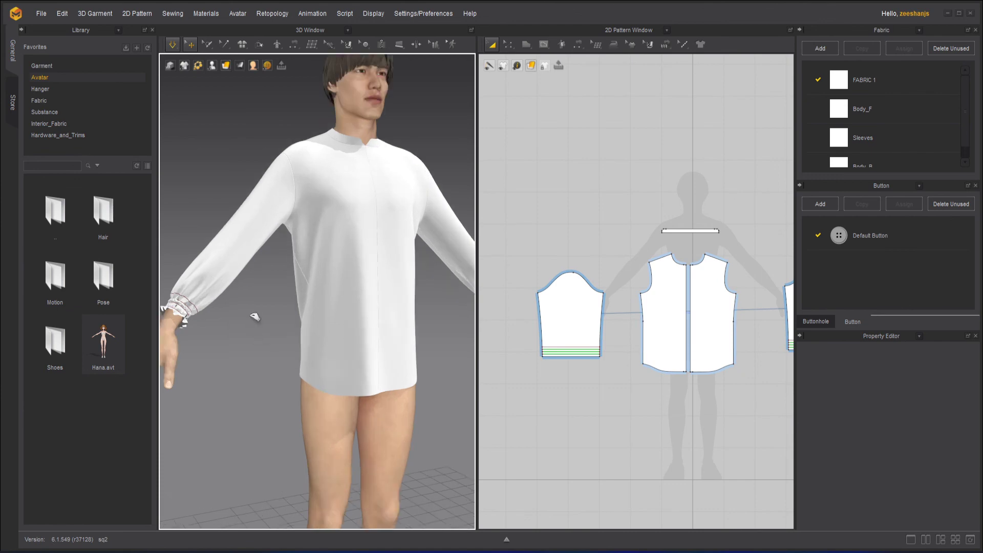
pyautogui.moveTo(240, 313); pyautogui.dragTo(268, 321, button='right')
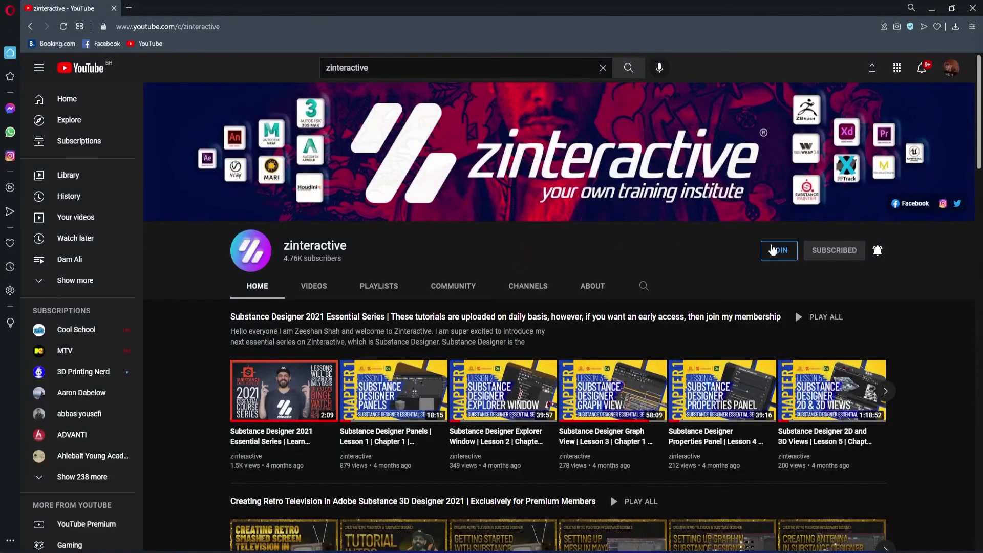
# - Switch to the zinteractive YouTube channel, open its membership options and view the Zi Early Bird Level
pyautogui.click(788, 250)
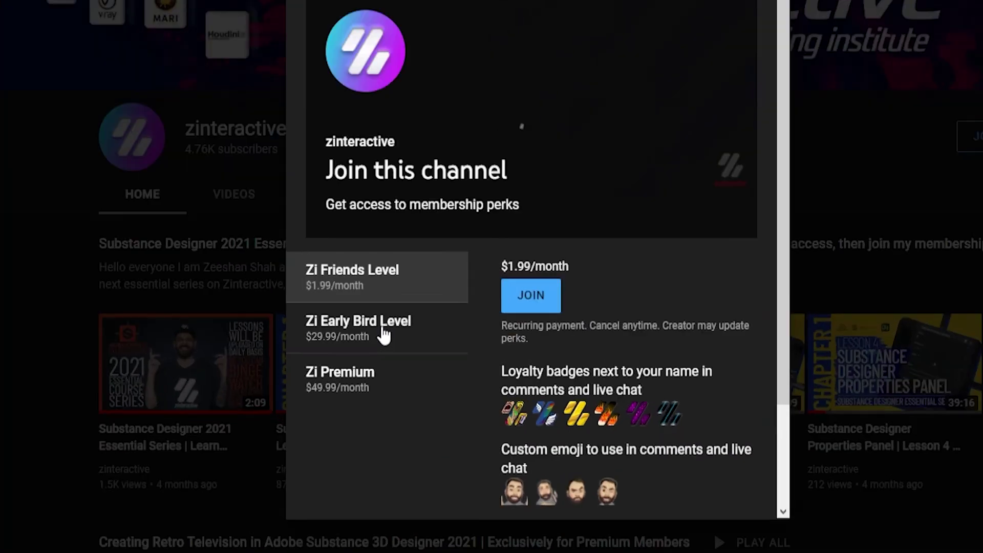
pyautogui.click(402, 368)
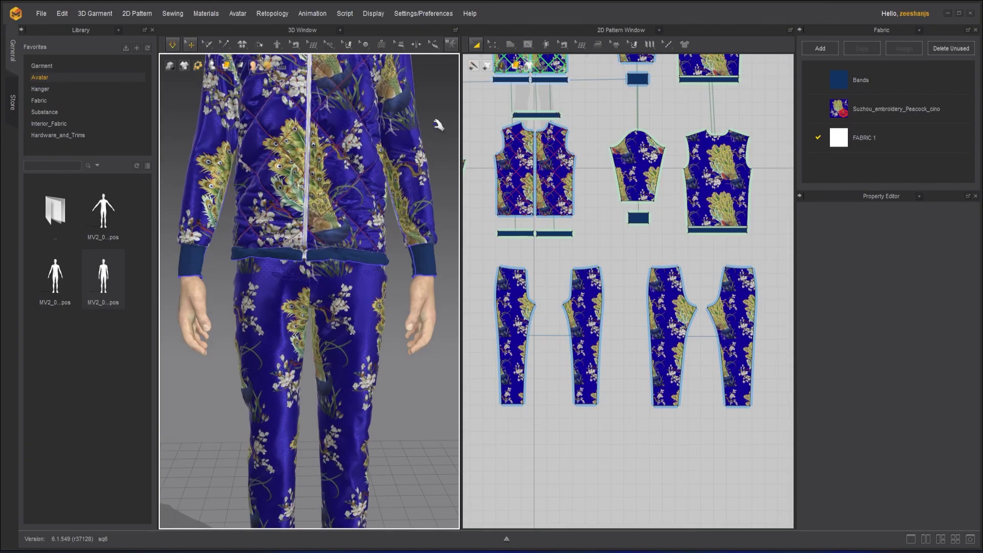
pyautogui.moveTo(439, 125); pyautogui.dragTo(423, 197, button='right')
pyautogui.press('2')
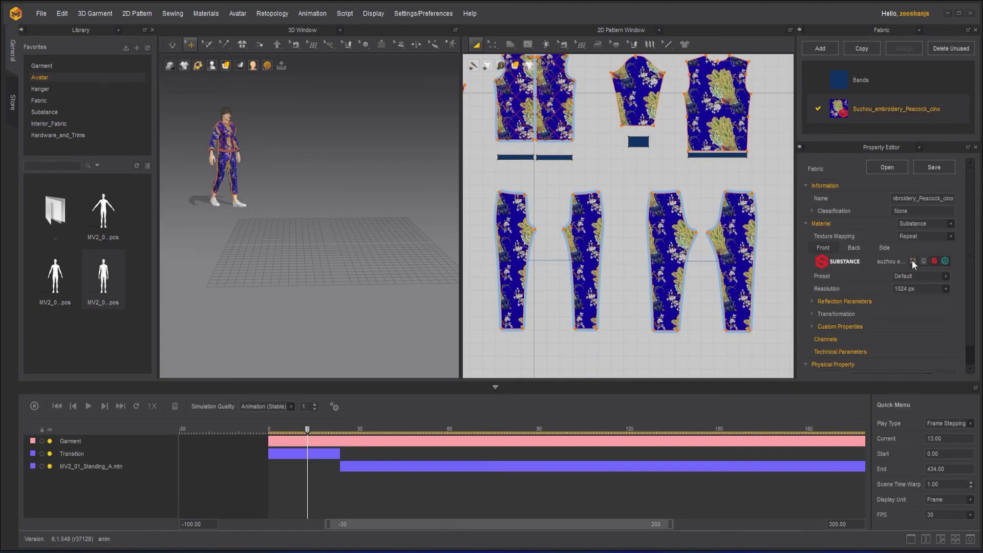
# - Switch to Marvelous Designer, assign the Floral2 fabric to the tracksuit's four trouser patterns, and select the jacket's front and sleeve patterns
pyautogui.click(913, 261)
pyautogui.doubleClick(291, 154)
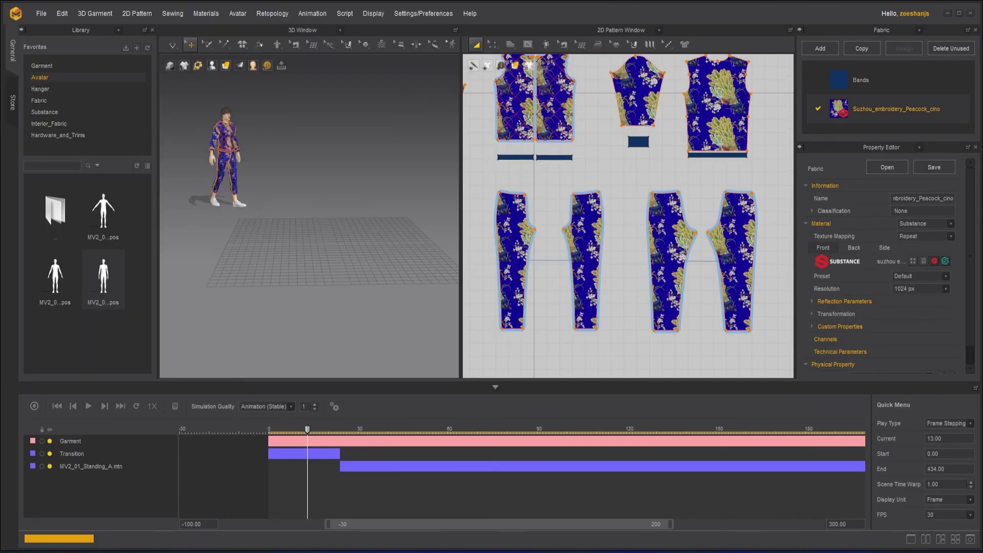
pyautogui.moveTo(967, 89); pyautogui.dragTo(968, 114)
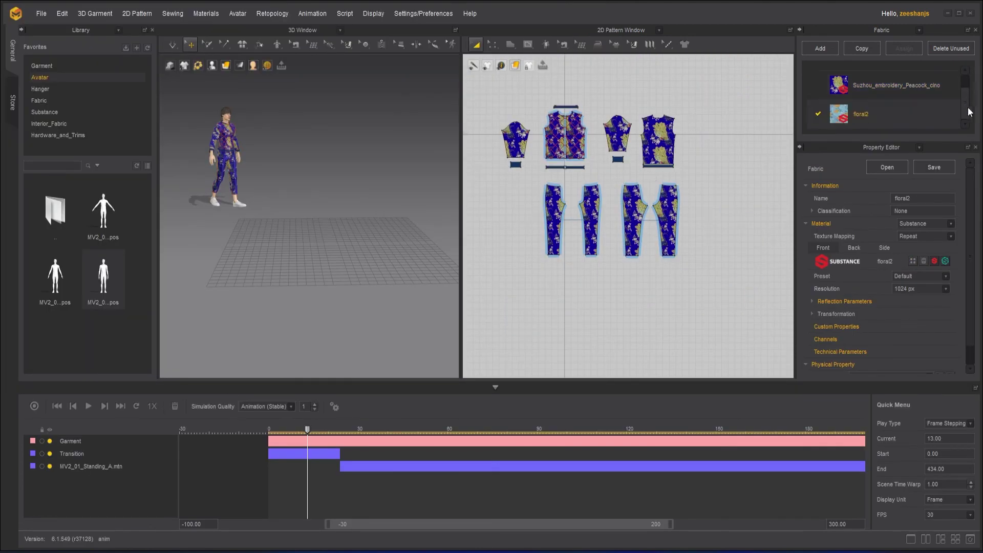
pyautogui.moveTo(530, 174); pyautogui.dragTo(687, 269)
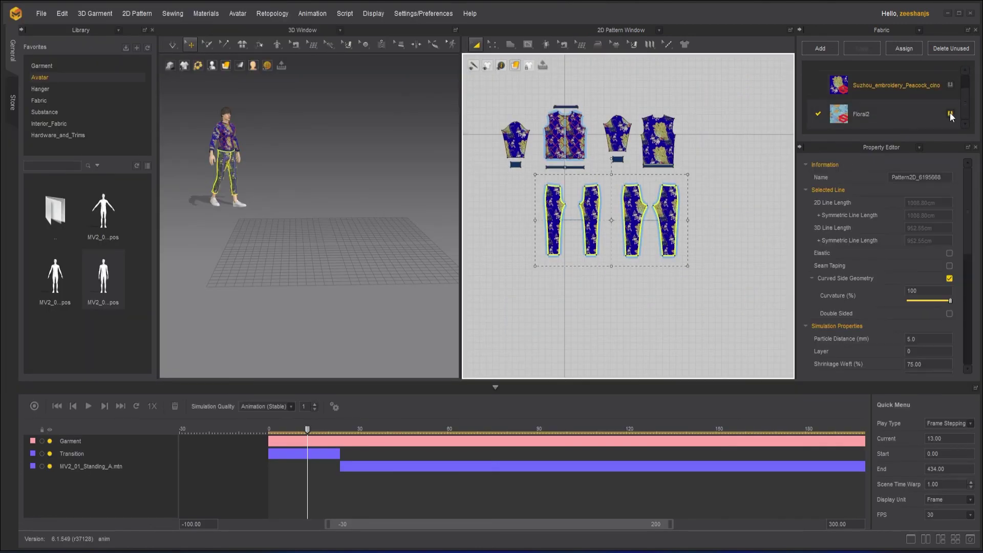
pyautogui.click(950, 113)
pyautogui.scroll(3, 575, 100)
pyautogui.click(480, 172)
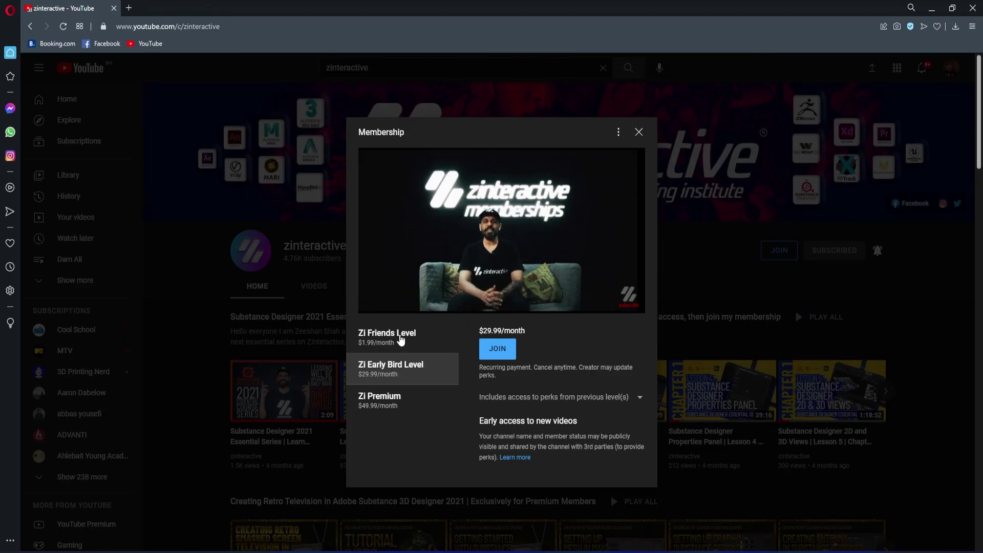
pyautogui.click(402, 341)
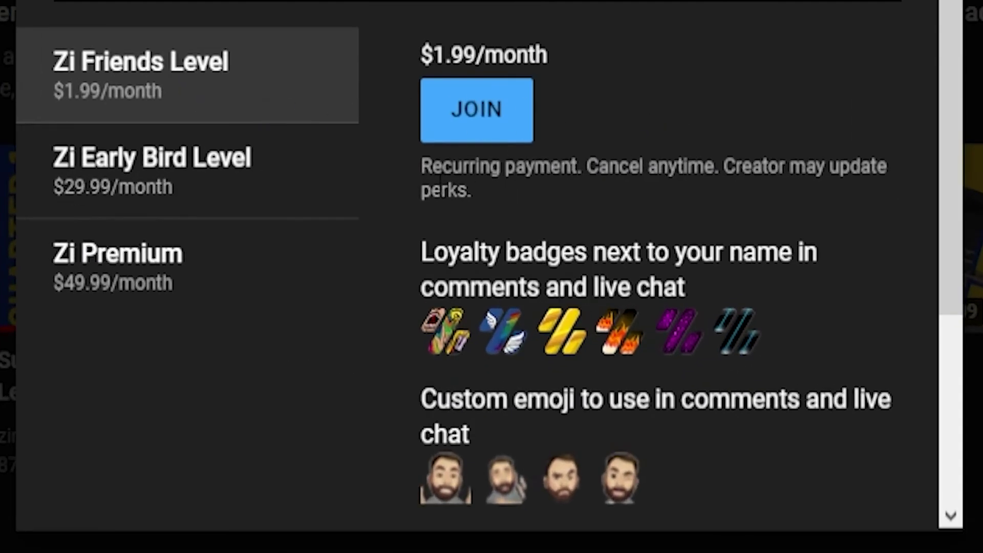